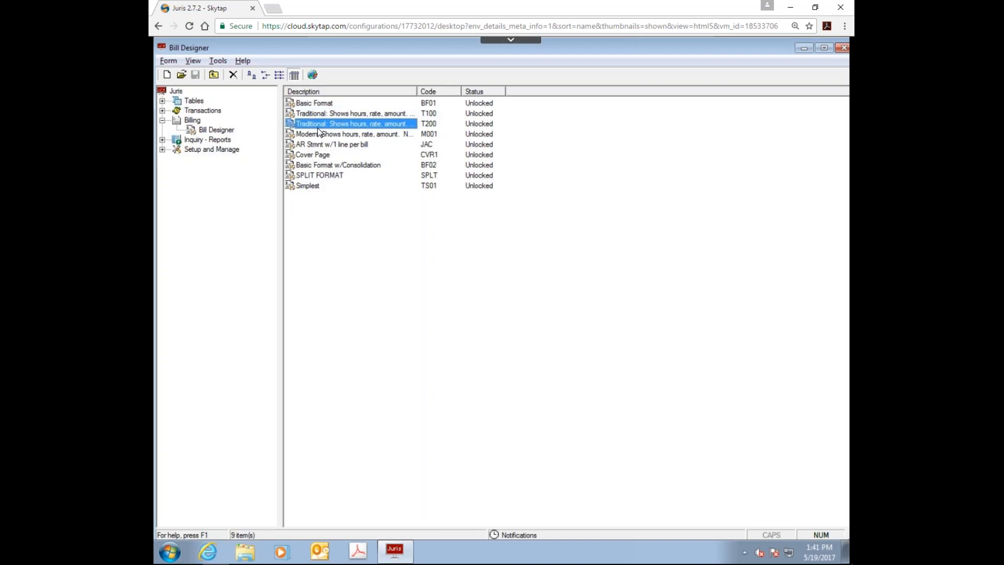
# Step: Look through the existing bill layouts from the Modern format down to Simplest
pyautogui.click(314, 135)
pyautogui.click(315, 143)
pyautogui.click(314, 165)
pyautogui.click(309, 178)
pyautogui.click(304, 187)
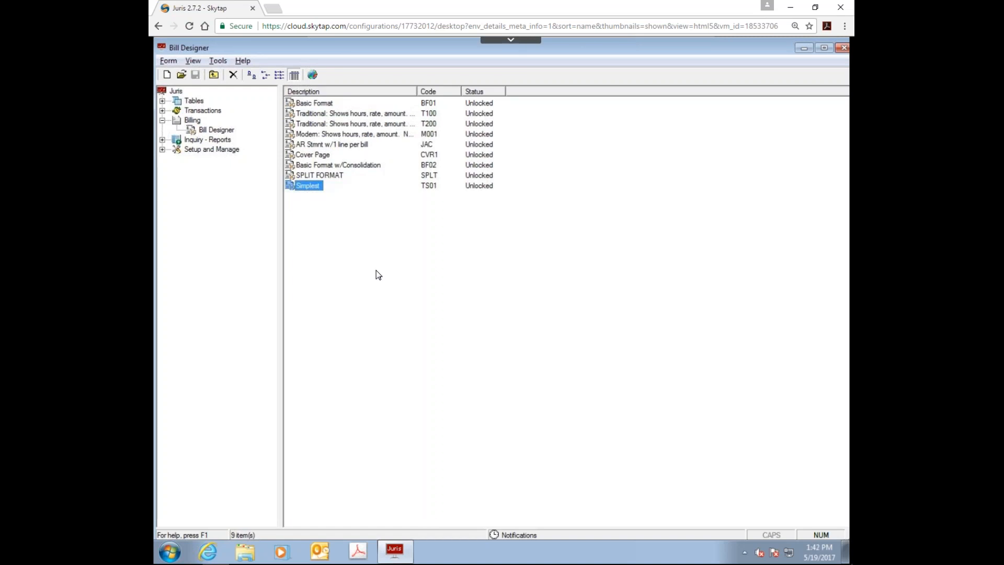
# Step: Open the Basic Format (BF01) bill layout in the designer and keep it open
pyautogui.click(308, 105)
pyautogui.doubleClick(309, 104)
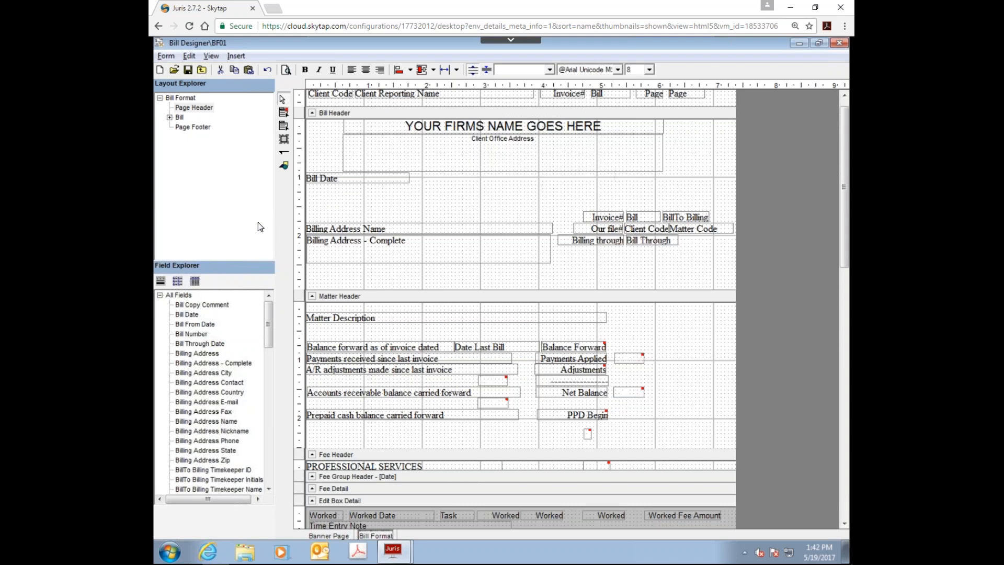
pyautogui.click(202, 75)
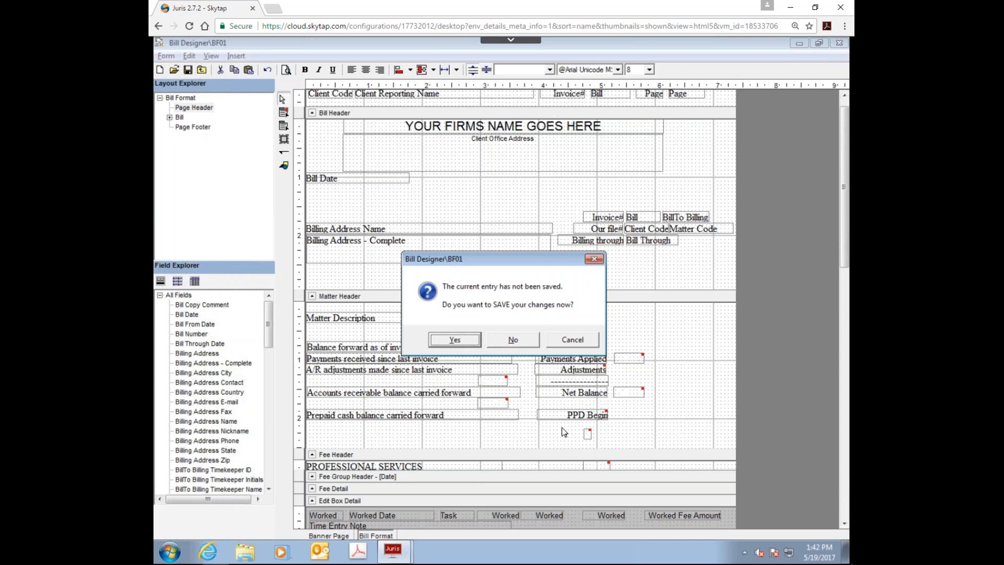
pyautogui.click(566, 343)
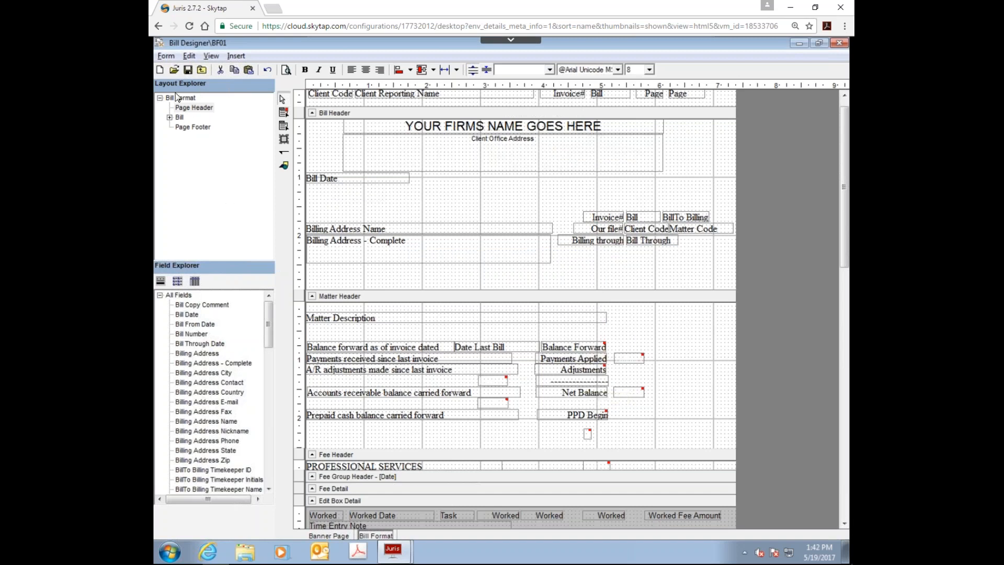
# Step: Save a copy of the layout with the code BF10 and the description Basic Format Customized
pyautogui.click(164, 56)
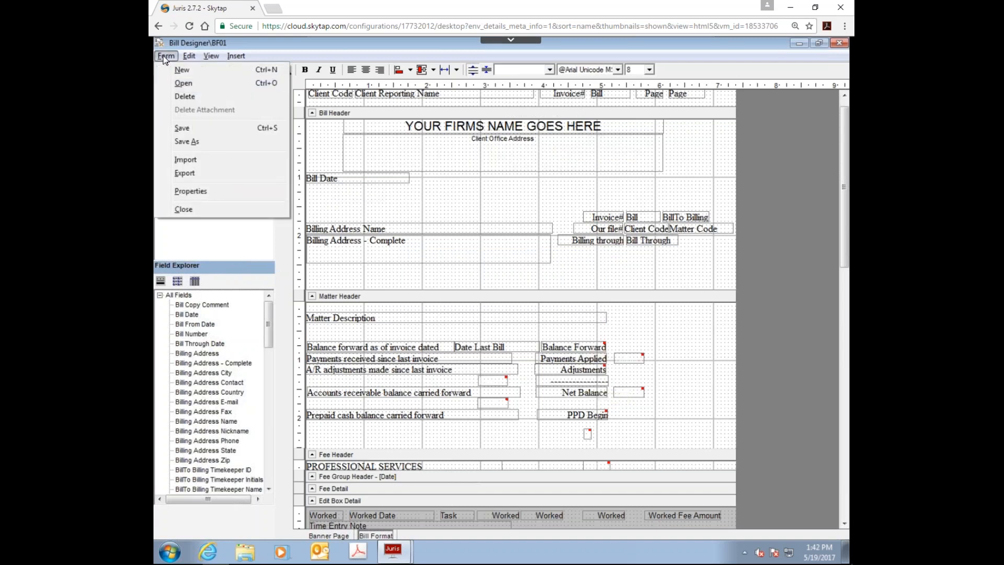
pyautogui.click(205, 142)
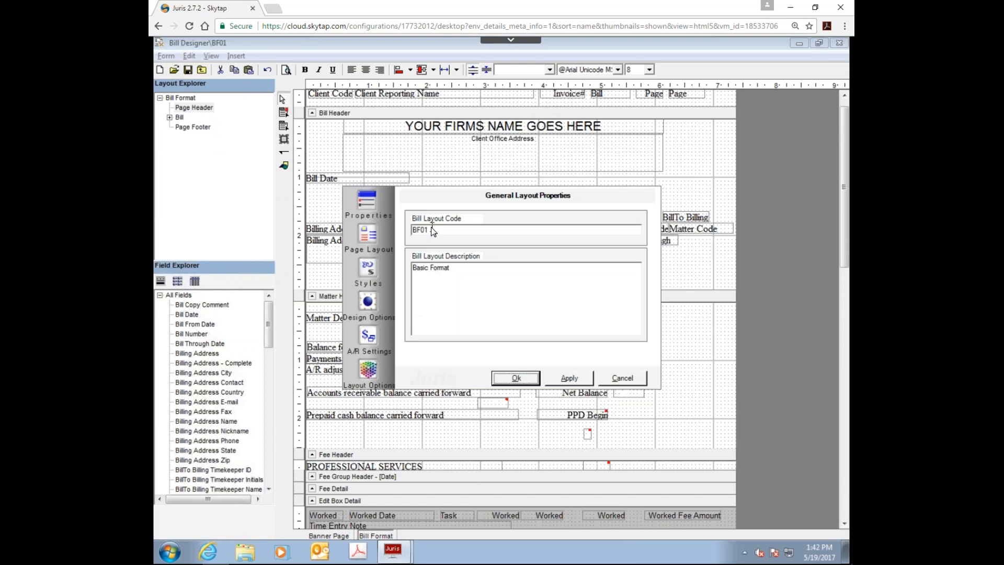
pyautogui.doubleClick(436, 228)
pyautogui.write('BF10')
pyautogui.press('Tab')
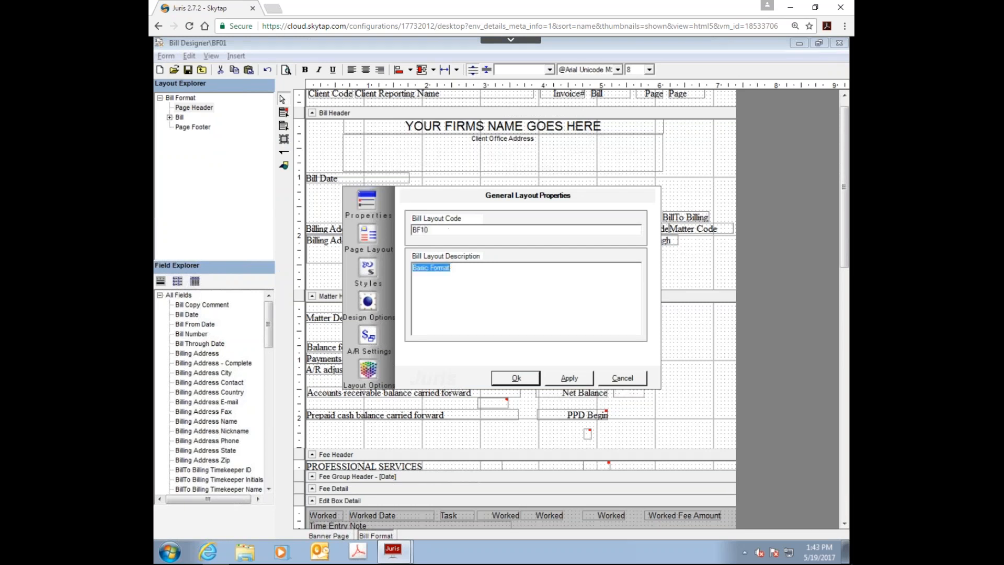
pyautogui.click(458, 266)
pyautogui.write('Customized')
pyautogui.doubleClick(437, 230)
pyautogui.click(438, 233)
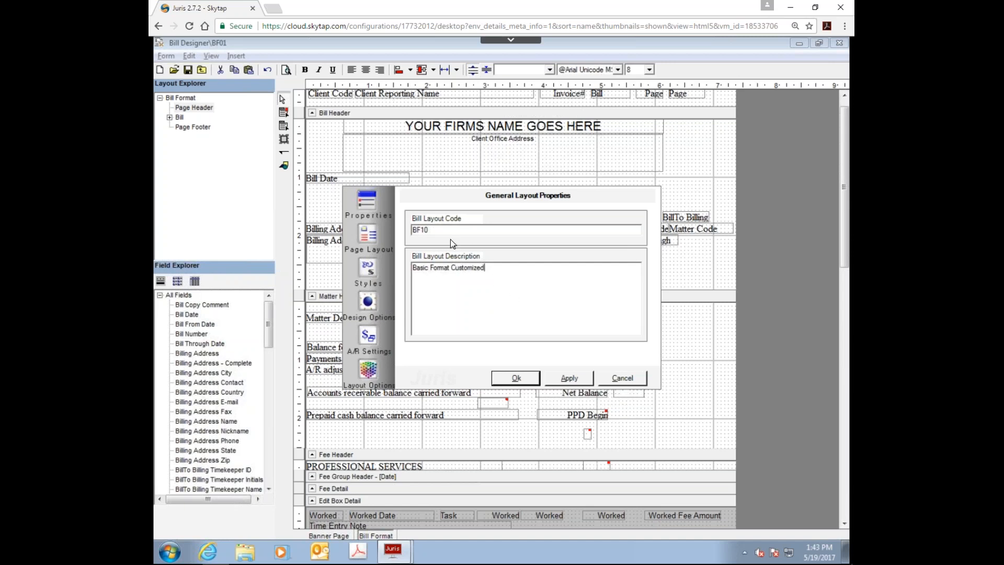
pyautogui.click(448, 295)
pyautogui.click(525, 379)
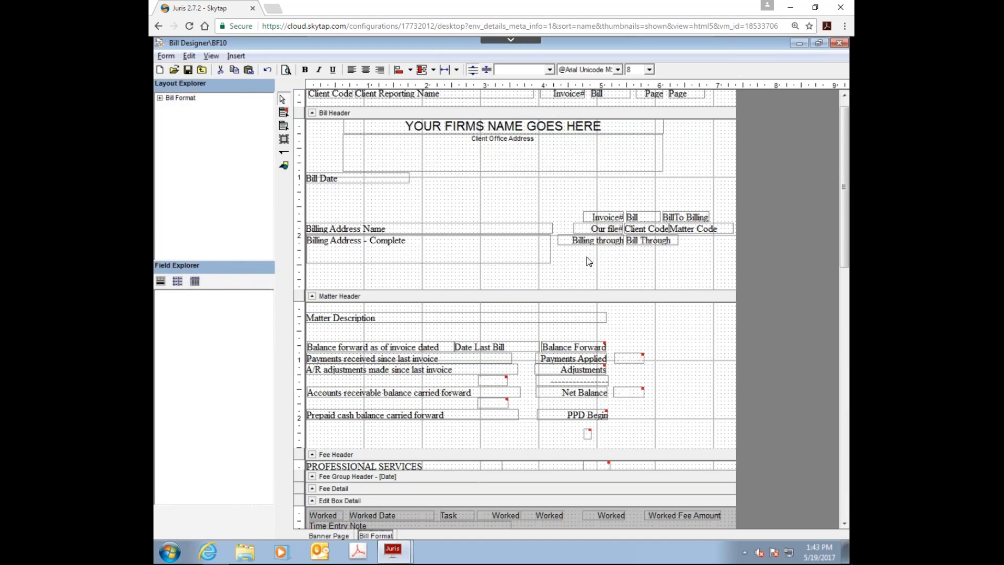
# Step: Close the BF10 layout with its changes saved and select Basic Format Customized in the layout list
pyautogui.click(202, 72)
pyautogui.click(460, 341)
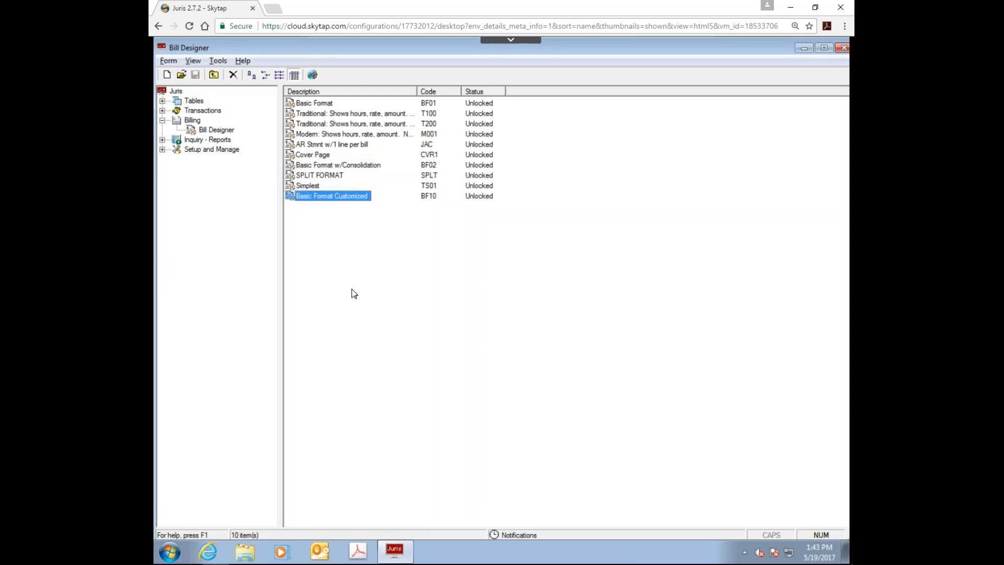
pyautogui.click(323, 103)
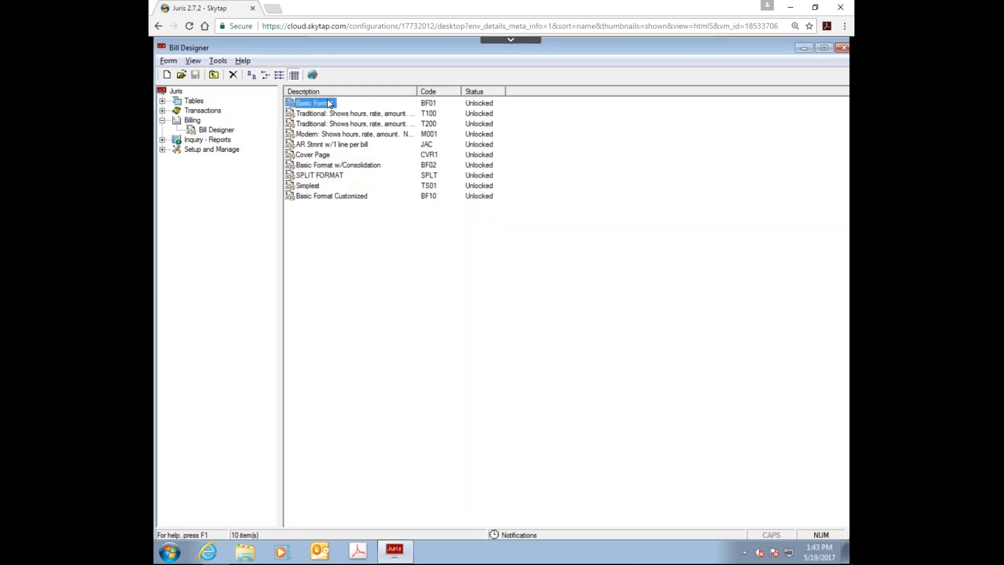
pyautogui.click(328, 195)
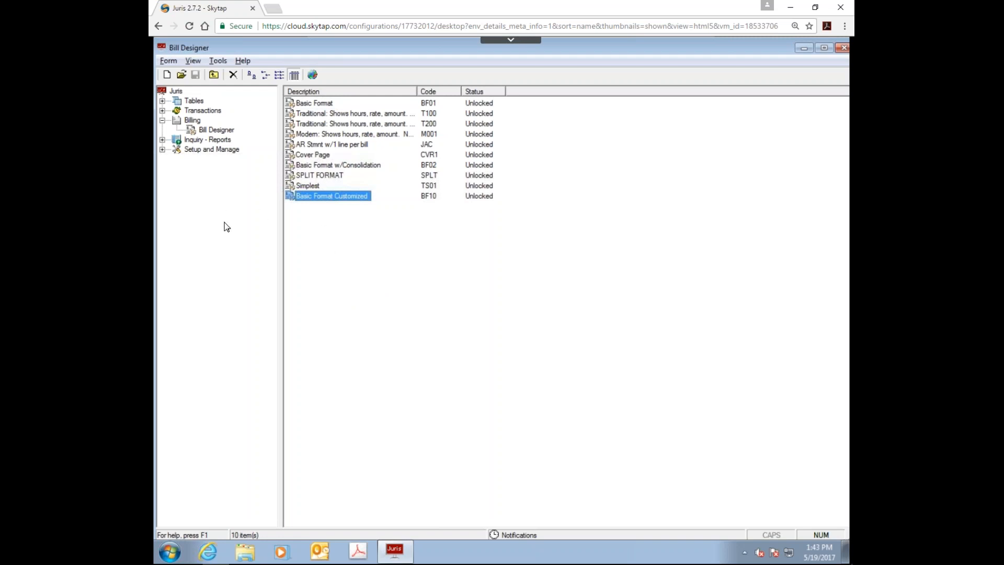
# Step: Create a new blank bill layout and expand its Bill, Matter and Fee groups in the layout tree
pyautogui.click(167, 75)
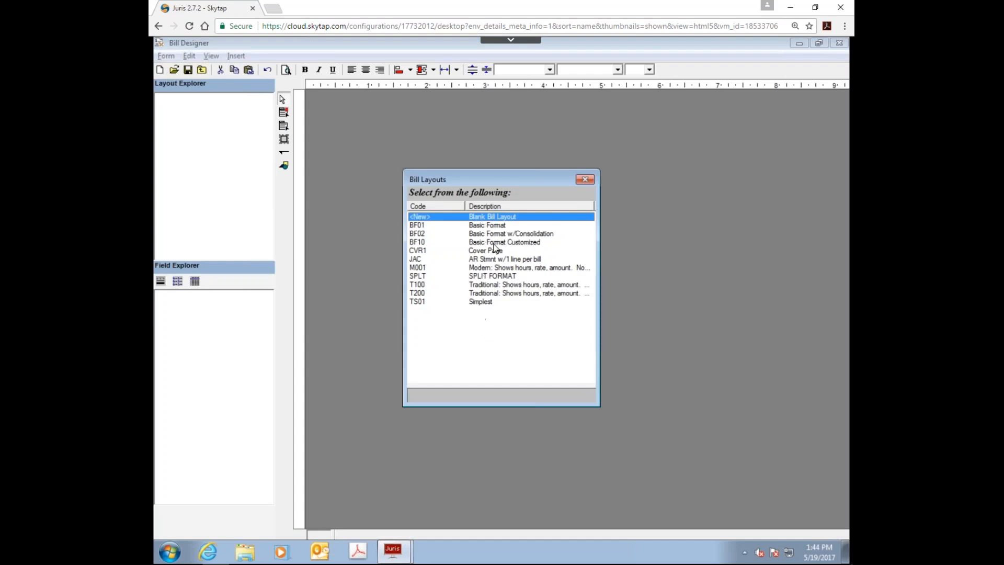
pyautogui.doubleClick(484, 219)
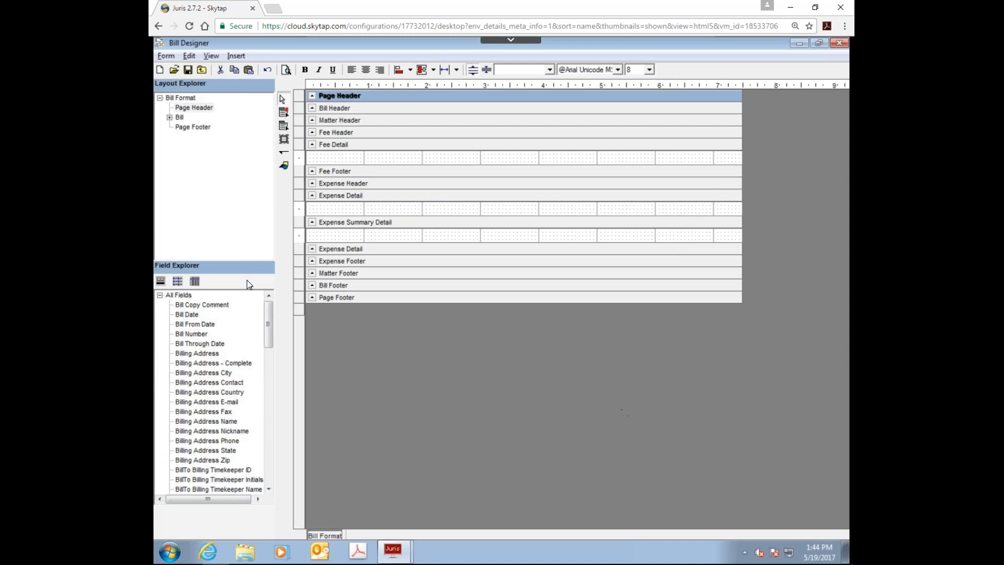
pyautogui.click(169, 118)
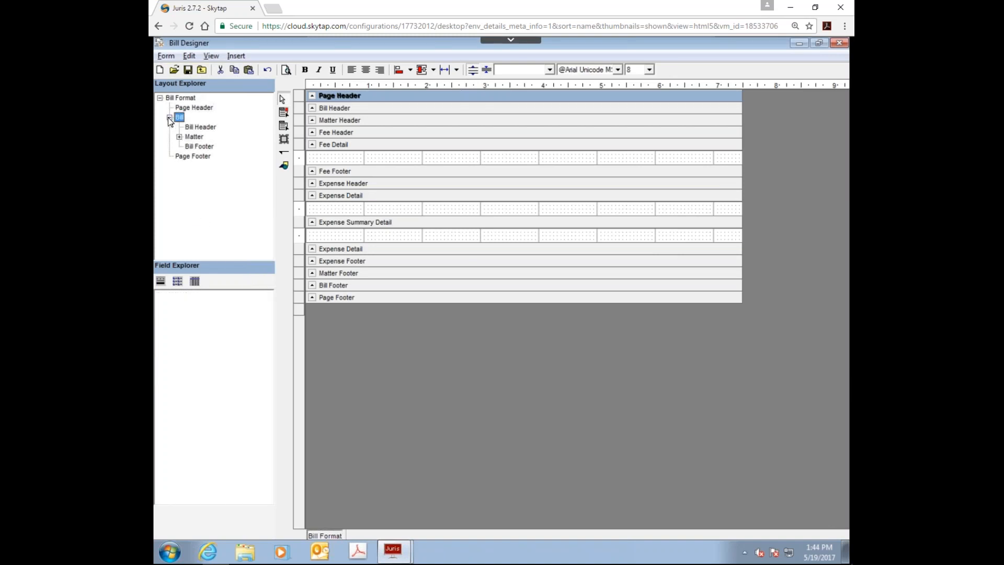
pyautogui.click(179, 137)
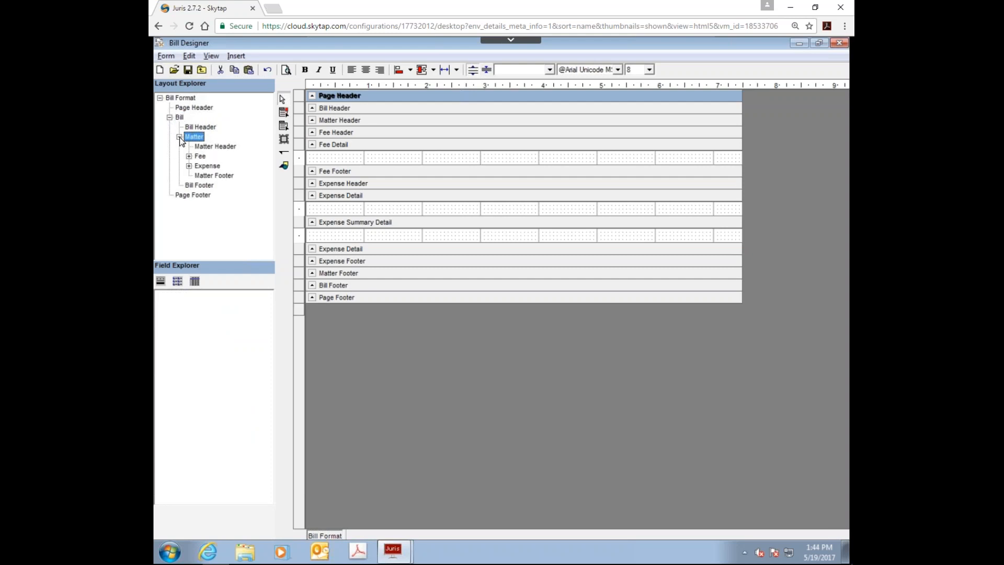
pyautogui.click(189, 155)
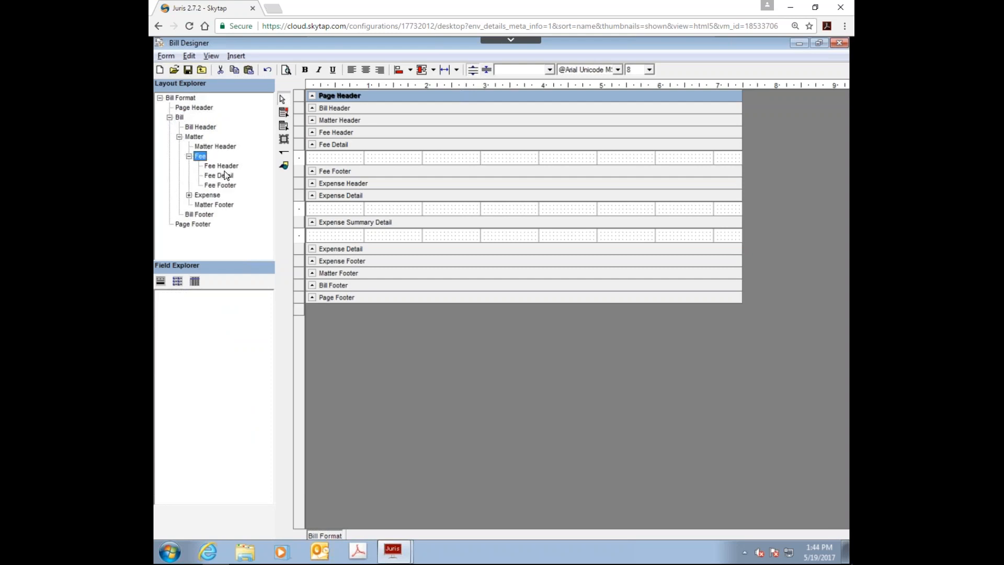
# Step: Examine where the Fee Header, Fee Footer and Expense Header sections sit in the blank layout
pyautogui.click(227, 165)
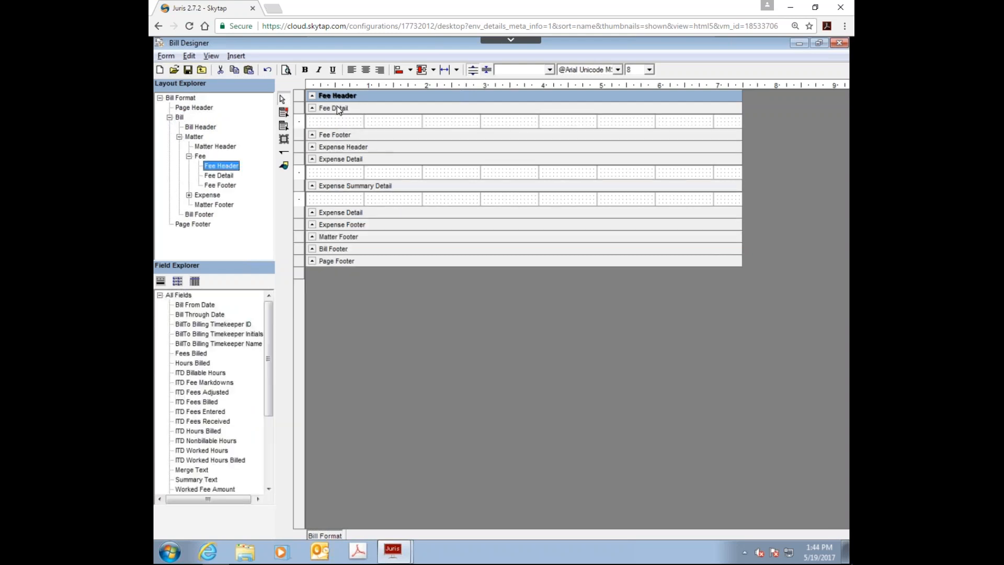
pyautogui.click(221, 186)
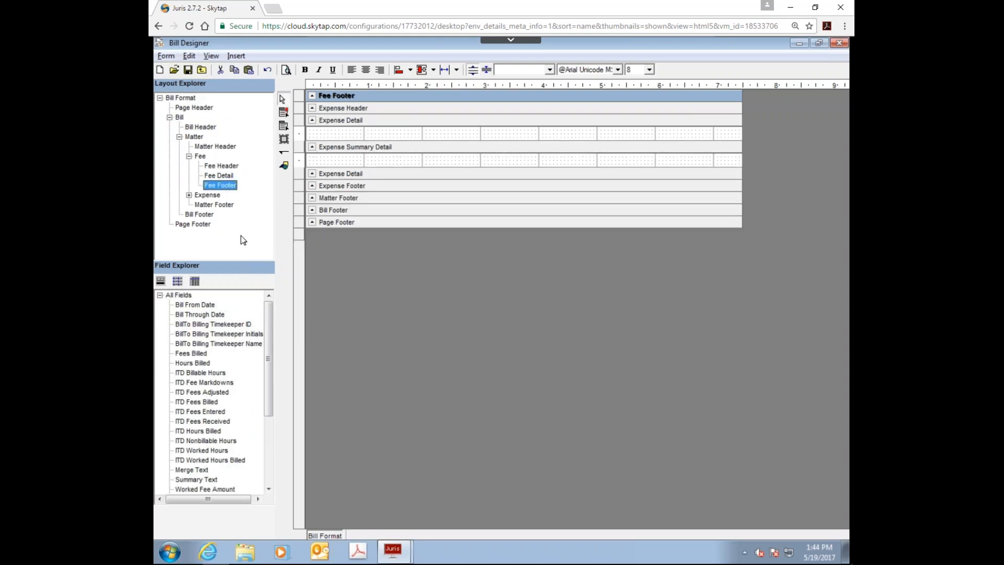
pyautogui.click(189, 195)
pyautogui.click(226, 205)
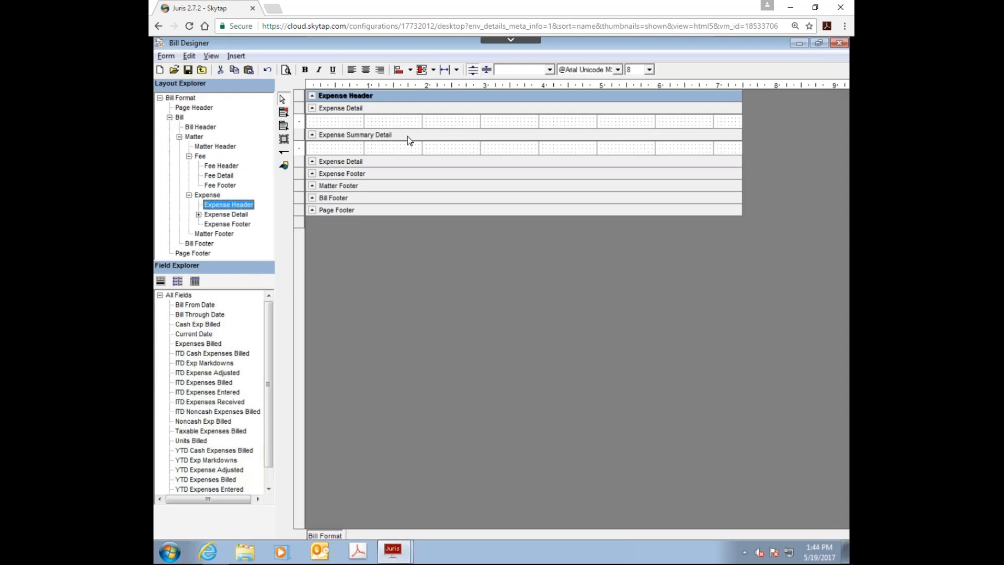
pyautogui.click(181, 98)
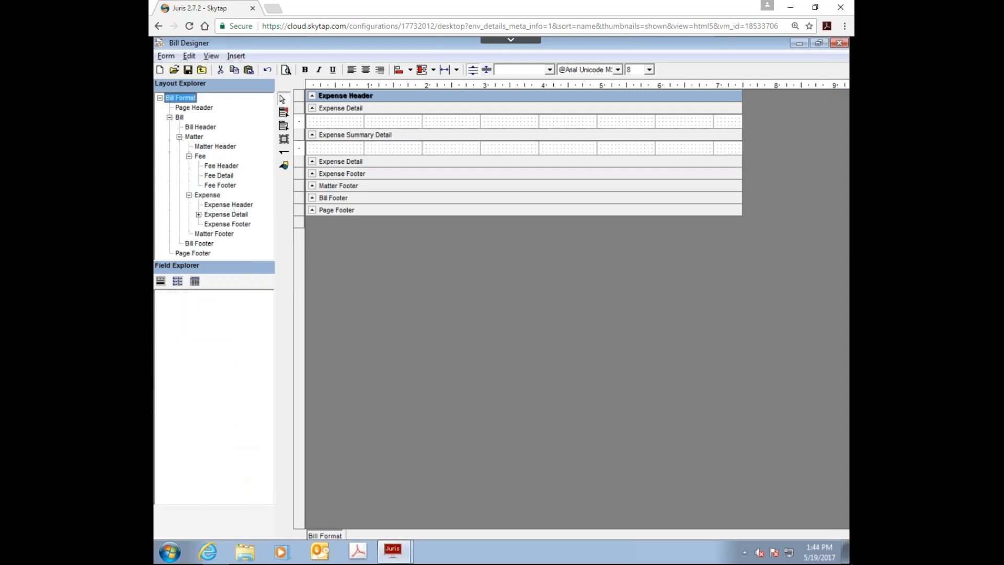
# Step: Review the fields available for the Page Header, Fee Detail and Expense Detail sections
pyautogui.click(184, 108)
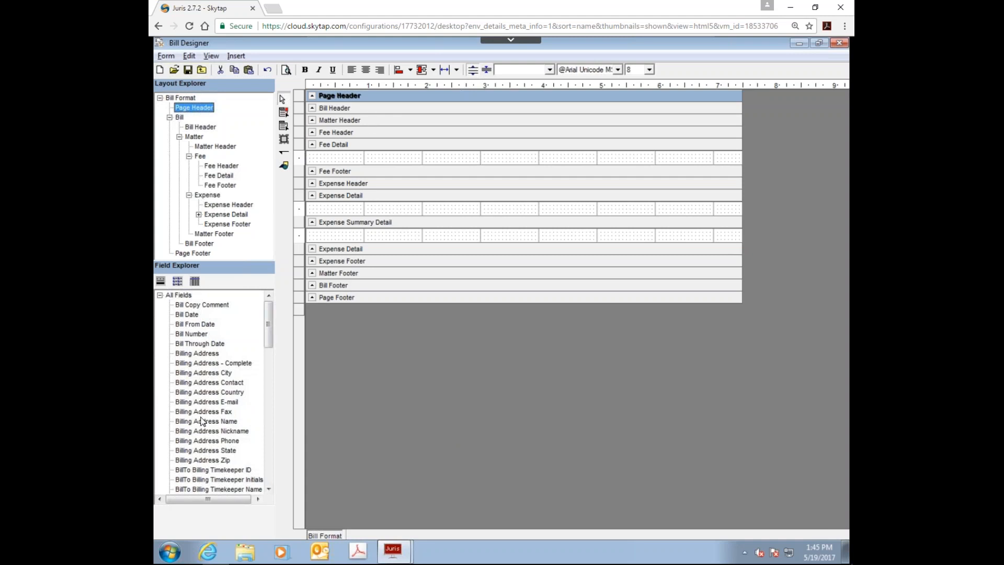
pyautogui.click(362, 99)
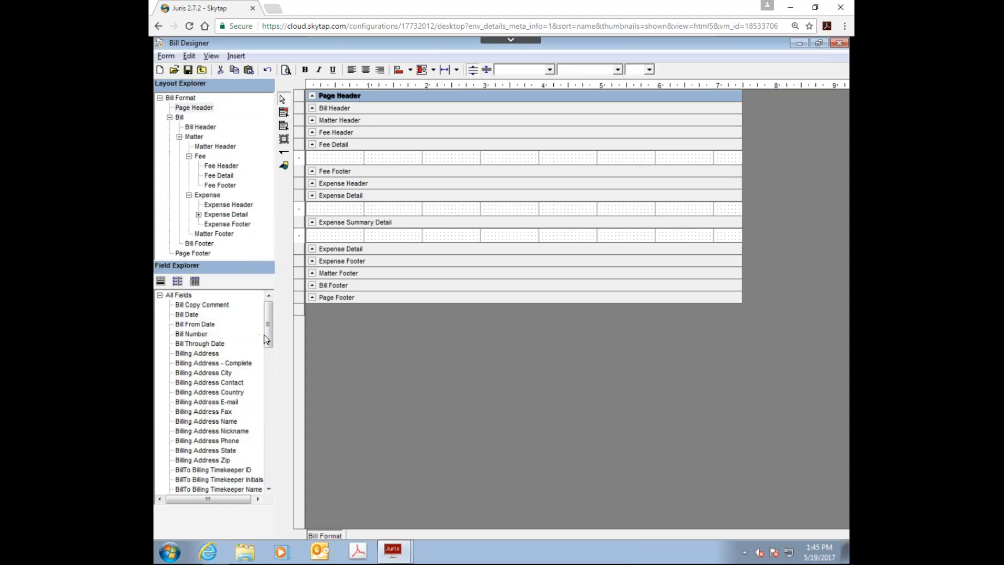
pyautogui.moveTo(266, 338); pyautogui.dragTo(288, 322)
pyautogui.click(336, 147)
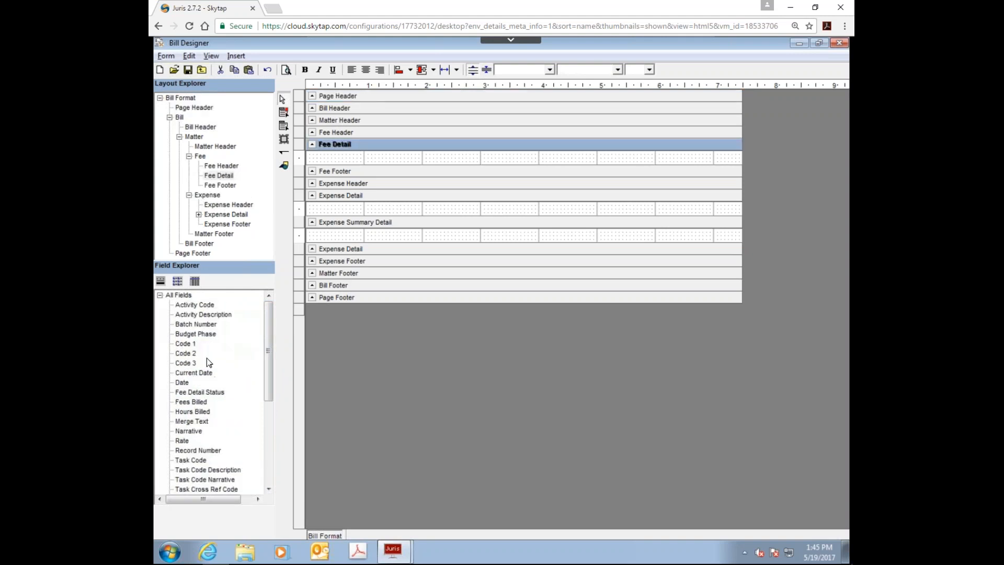
pyautogui.moveTo(267, 350); pyautogui.dragTo(264, 440)
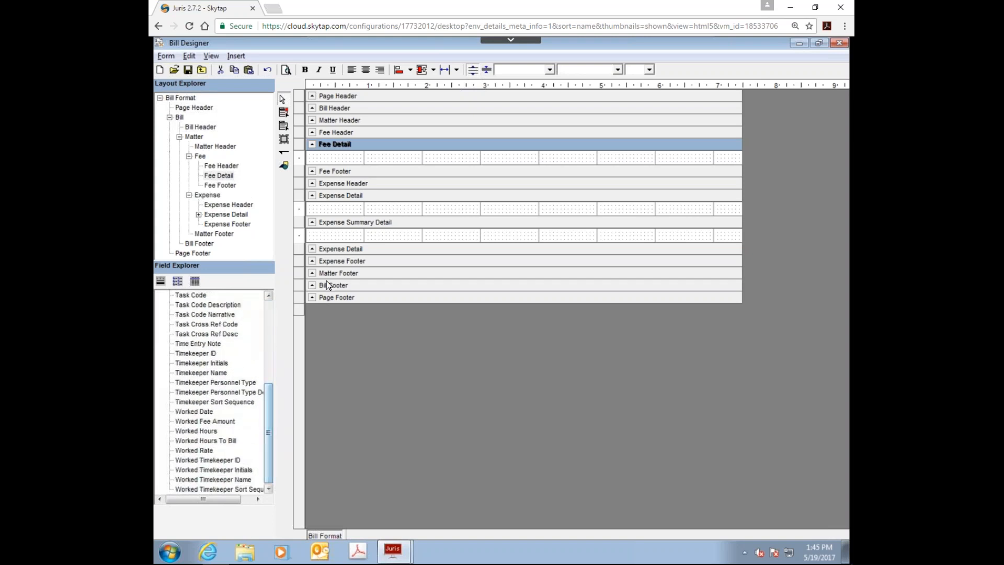
pyautogui.click(357, 250)
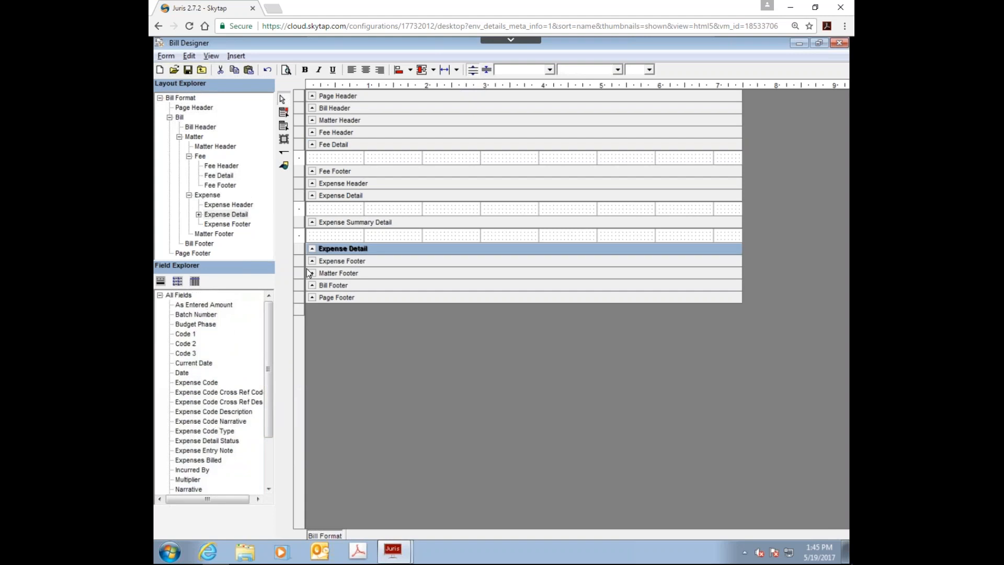
pyautogui.click(342, 146)
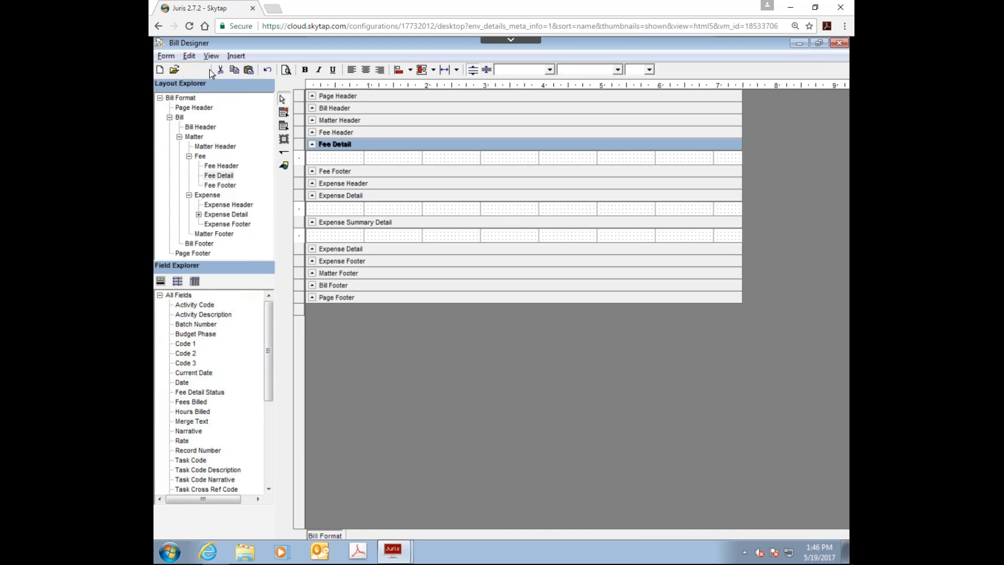
# Step: Save the blank layout with the code NEW and the description "This is a basic billing template"
pyautogui.click(192, 72)
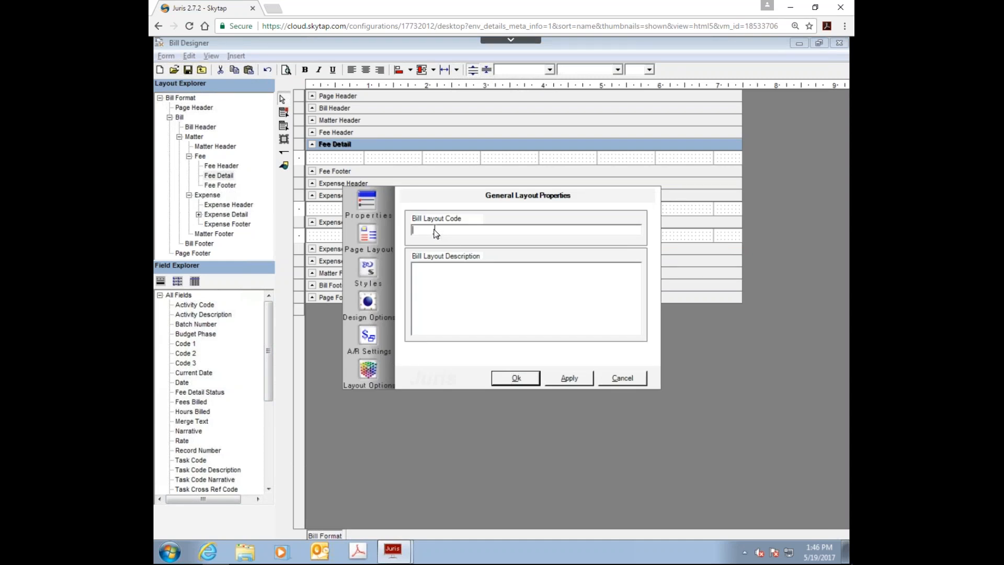
pyautogui.write('NEW')
pyautogui.write('This is a basic')
pyautogui.write(' billing temp')
pyautogui.write('late')
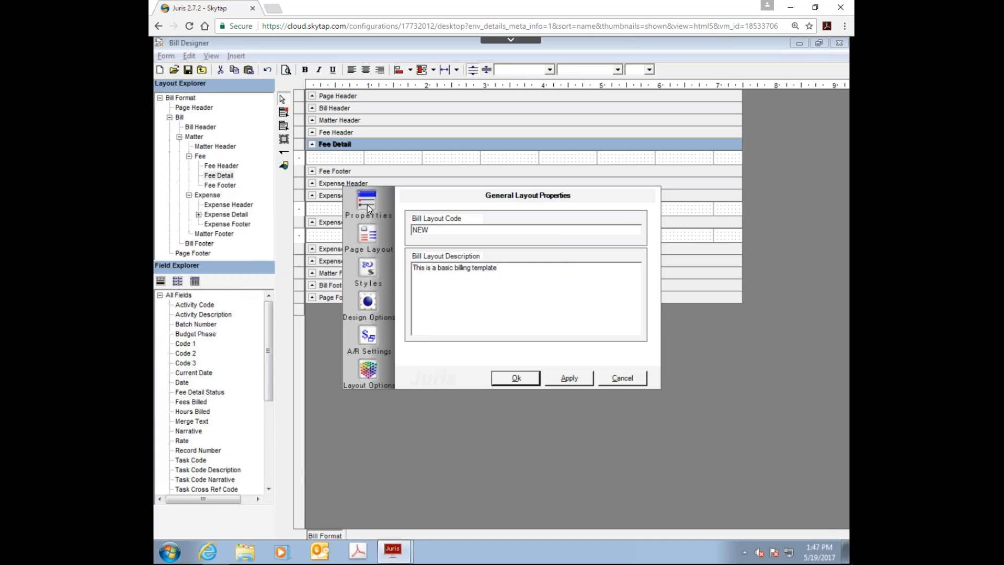
pyautogui.click(519, 378)
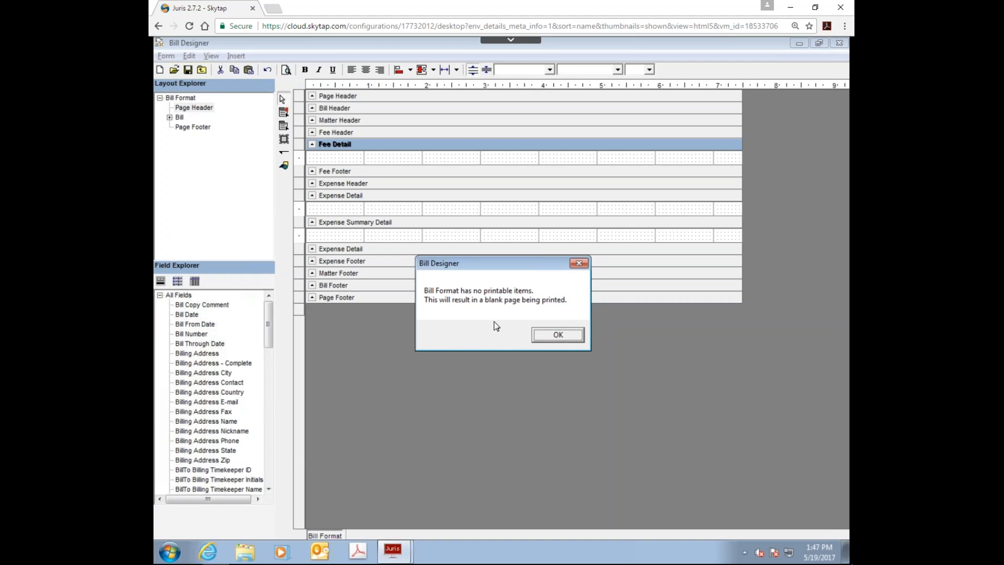
pyautogui.click(558, 335)
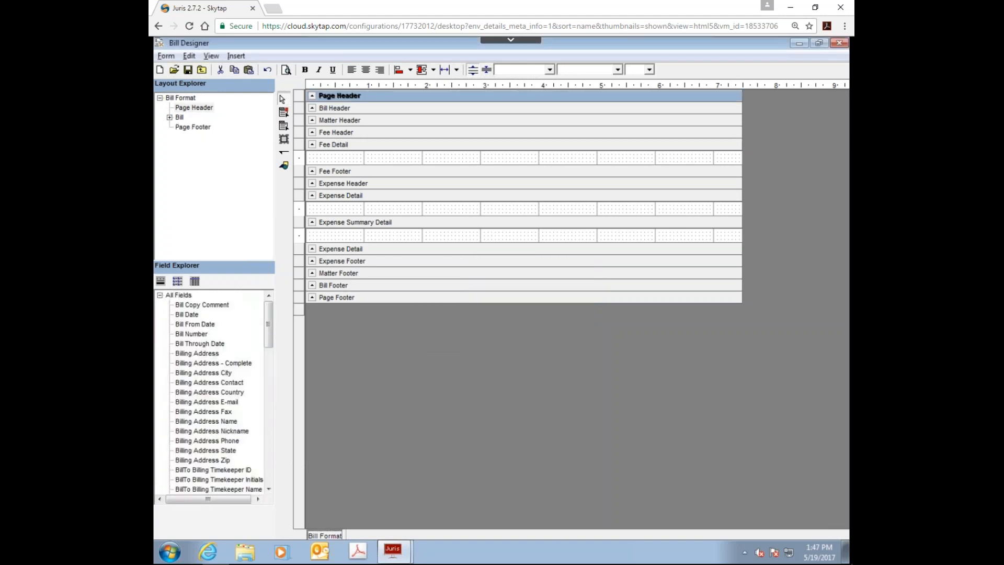
# Step: Open the layout's properties and review the general details, the page margins and the Normal style settings
pyautogui.click(165, 55)
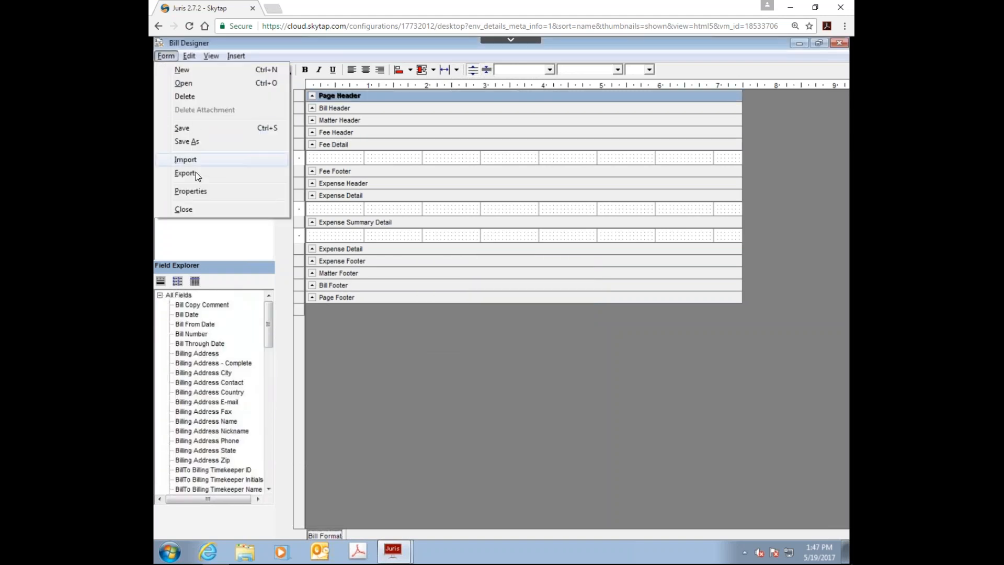
pyautogui.click(195, 191)
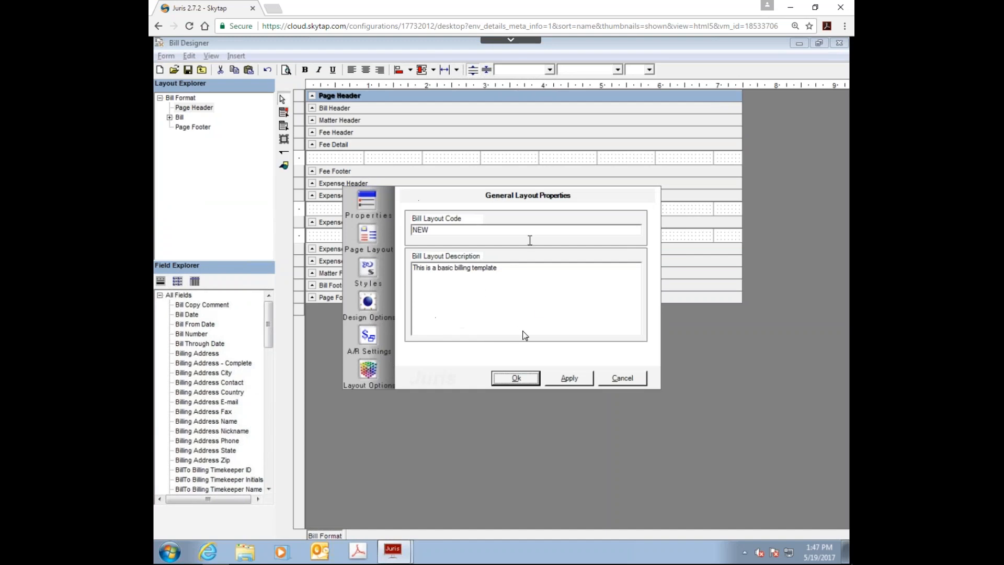
pyautogui.click(367, 235)
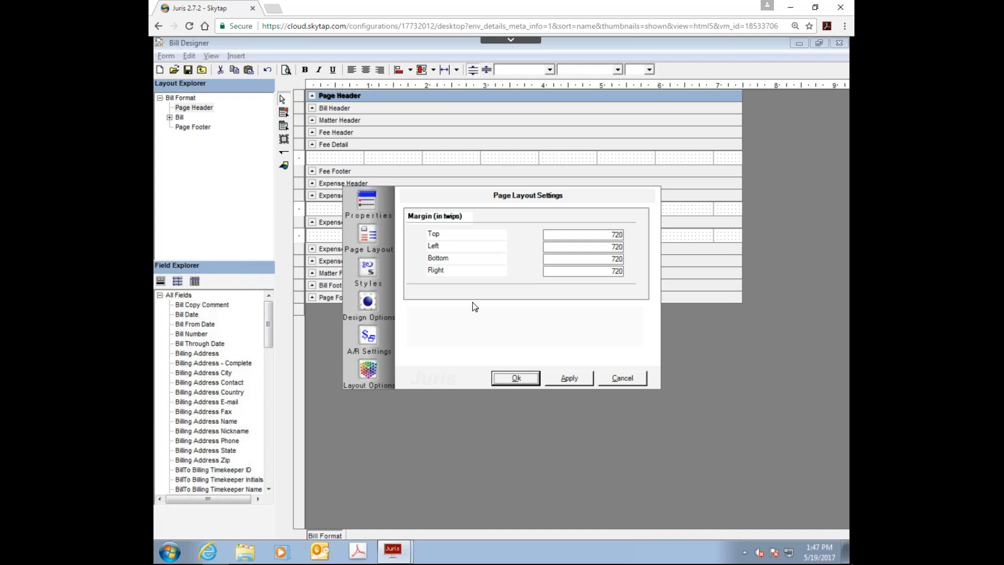
pyautogui.click(362, 268)
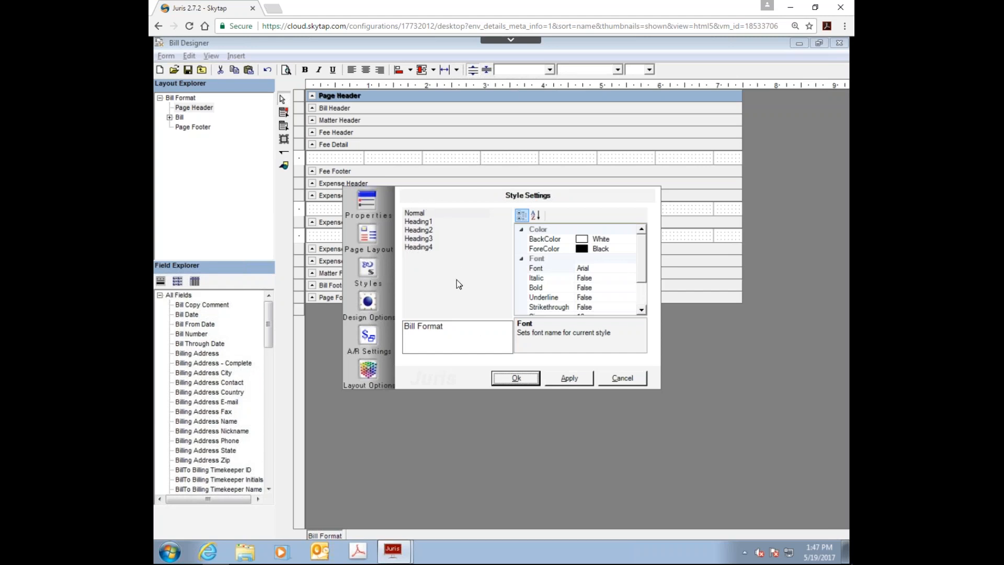
pyautogui.click(415, 214)
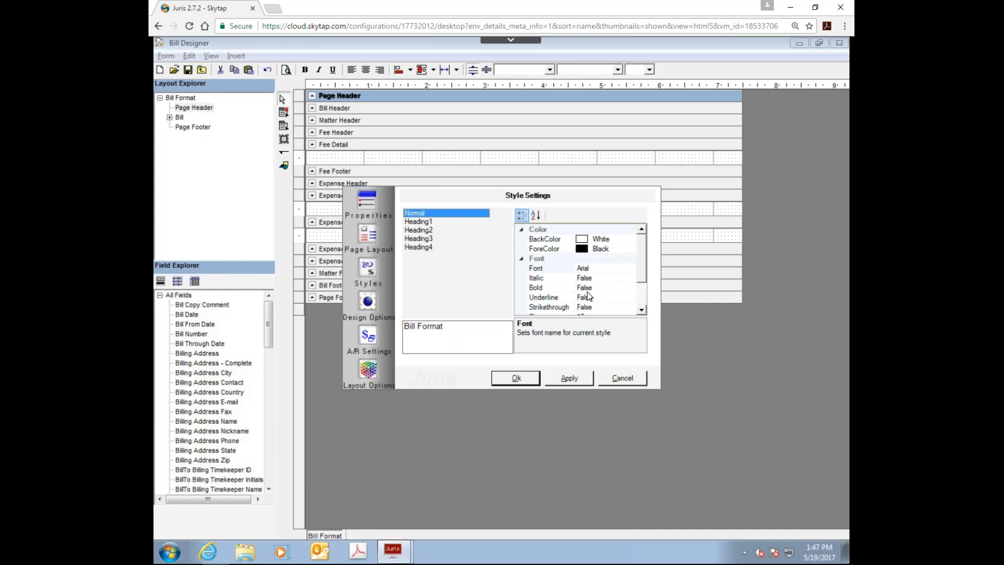
pyautogui.moveTo(643, 272)
pyautogui.mouseDown()
pyautogui.moveTo(646, 302)
pyautogui.moveTo(650, 258)
pyautogui.mouseUp()
# Step: Set the foreground color of the Heading2 style to Red
pyautogui.click(417, 232)
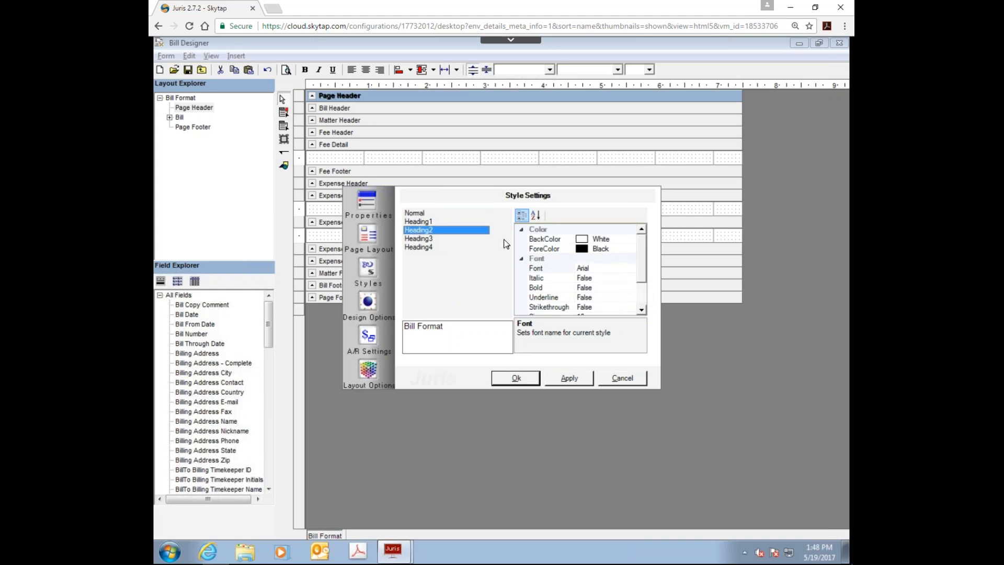
pyautogui.click(560, 250)
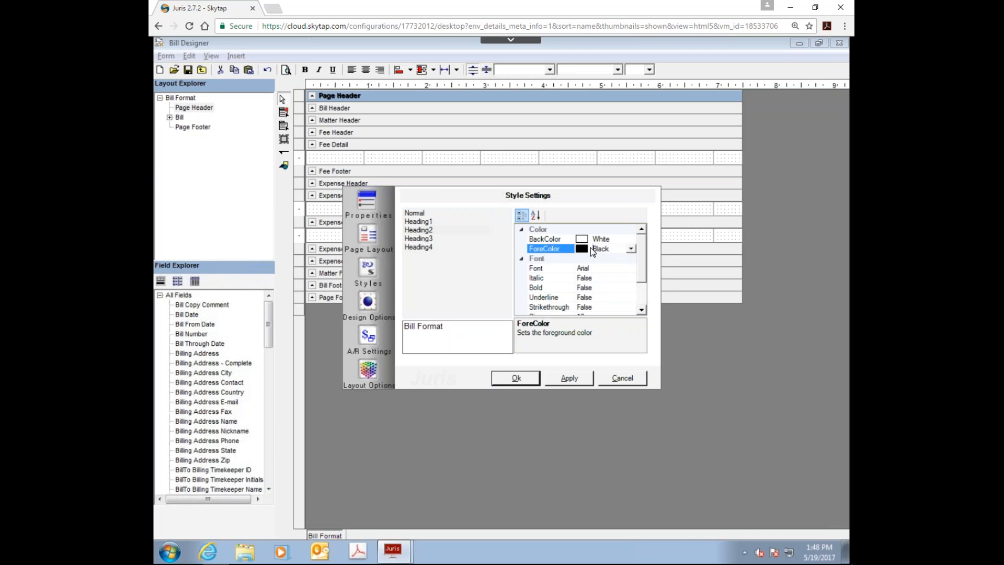
pyautogui.click(631, 249)
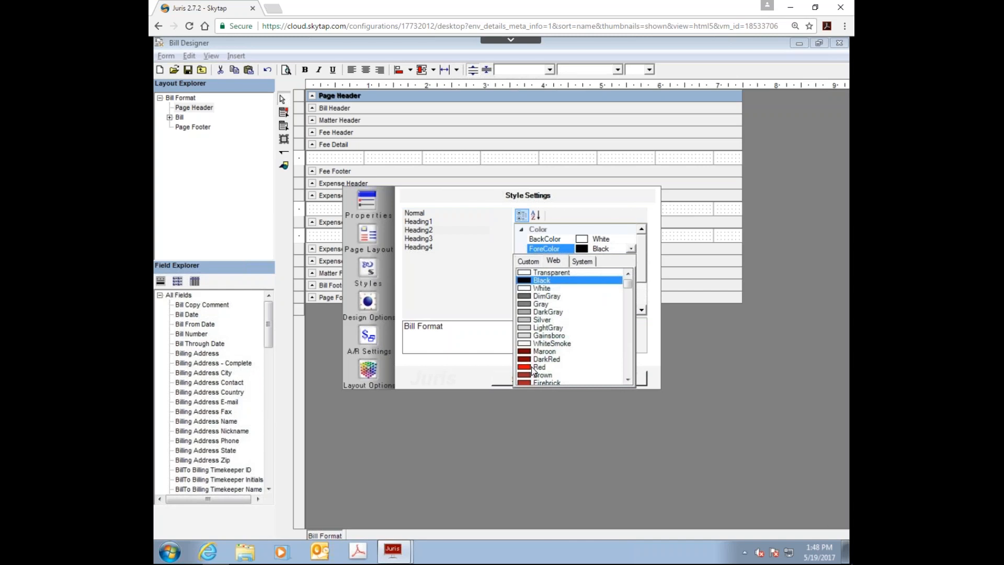
pyautogui.click(539, 367)
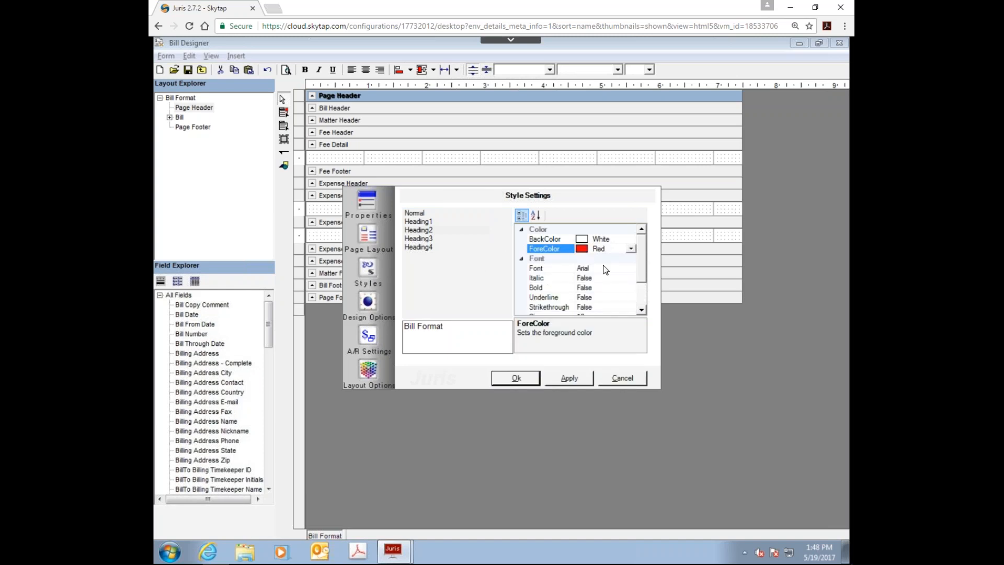
# Step: Change the font of the Heading2 style to Calibri
pyautogui.click(608, 268)
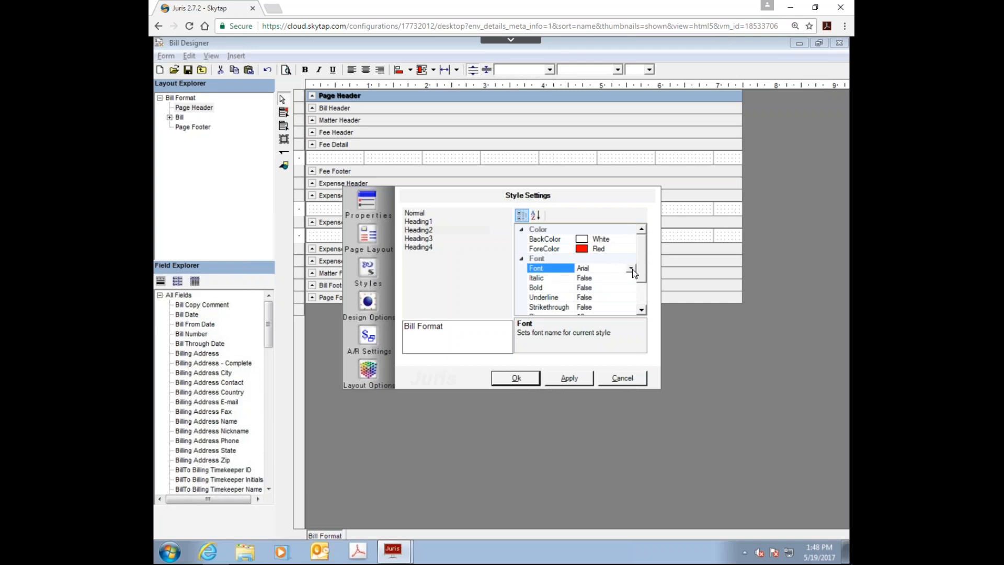
pyautogui.click(632, 268)
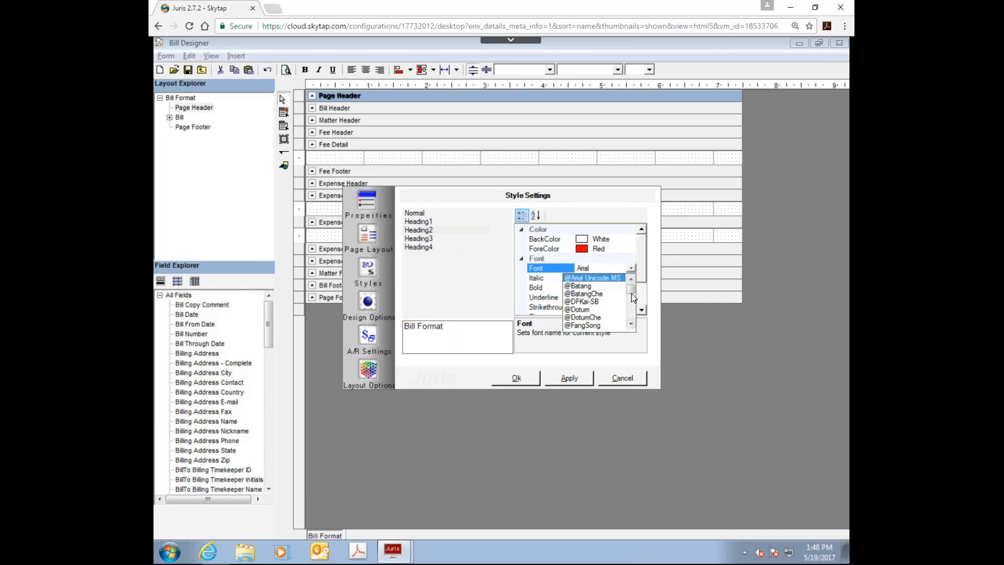
pyautogui.moveTo(630, 295); pyautogui.dragTo(630, 310)
pyautogui.moveTo(630, 309); pyautogui.dragTo(629, 300)
pyautogui.click(629, 278)
pyautogui.click(629, 278)
pyautogui.click(628, 278)
pyautogui.click(629, 278)
pyautogui.click(629, 278)
pyautogui.click(629, 279)
pyautogui.click(629, 278)
pyautogui.click(629, 279)
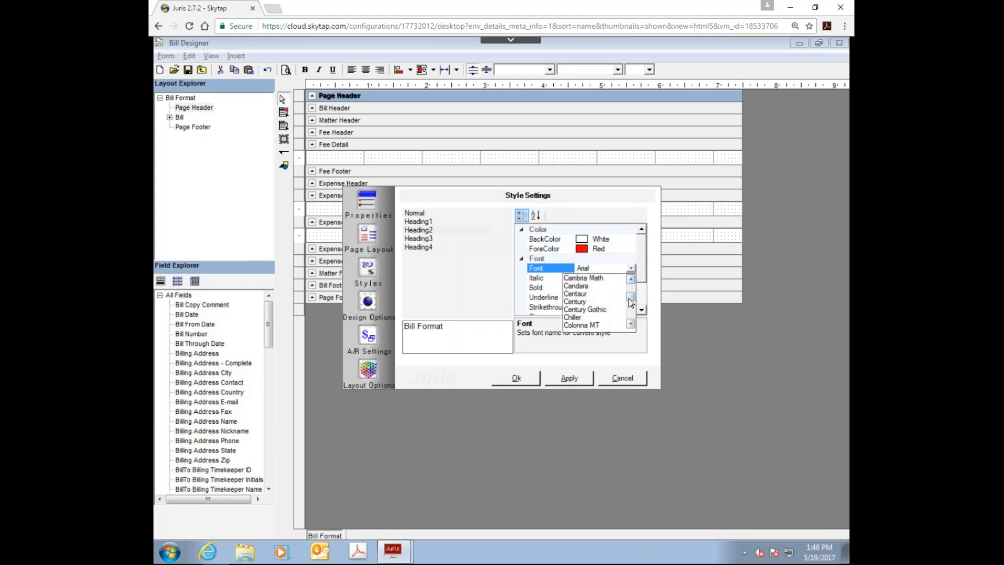
pyautogui.click(630, 279)
pyautogui.click(629, 278)
pyautogui.click(629, 279)
pyautogui.click(630, 278)
pyautogui.click(630, 279)
pyautogui.click(630, 279)
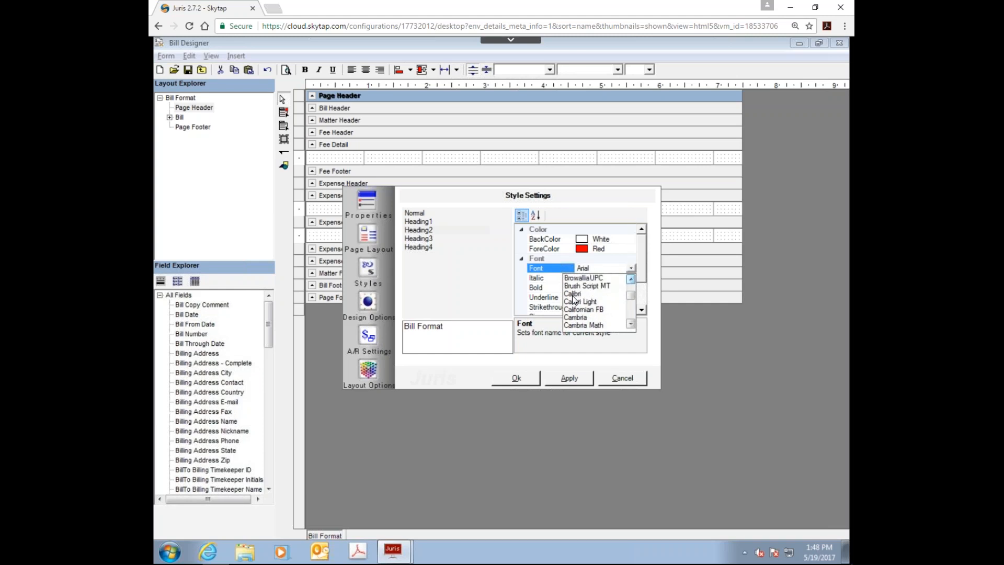
pyautogui.click(575, 295)
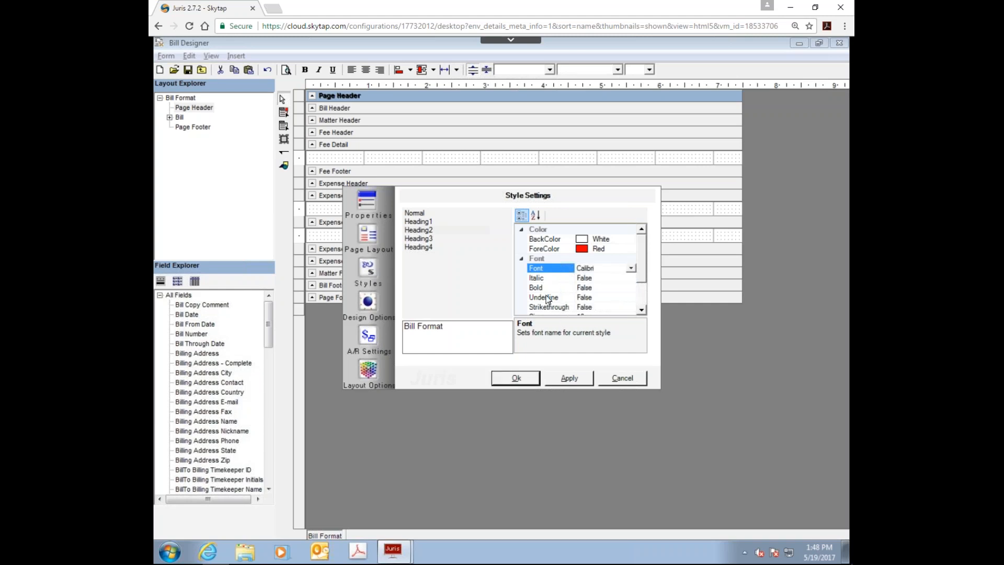
# Step: Make the Heading2 style bold and set its font size to 14
pyautogui.click(601, 289)
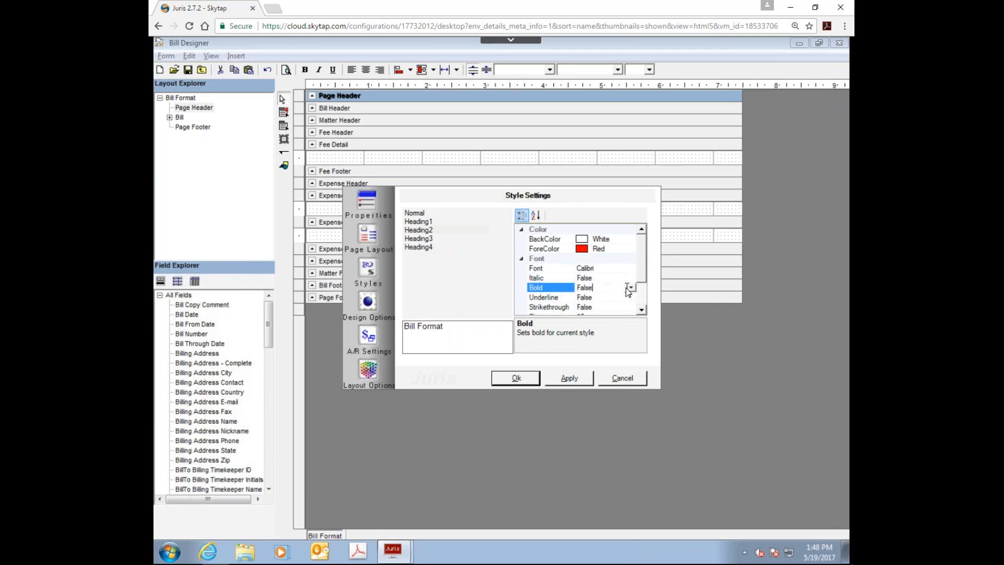
pyautogui.click(630, 287)
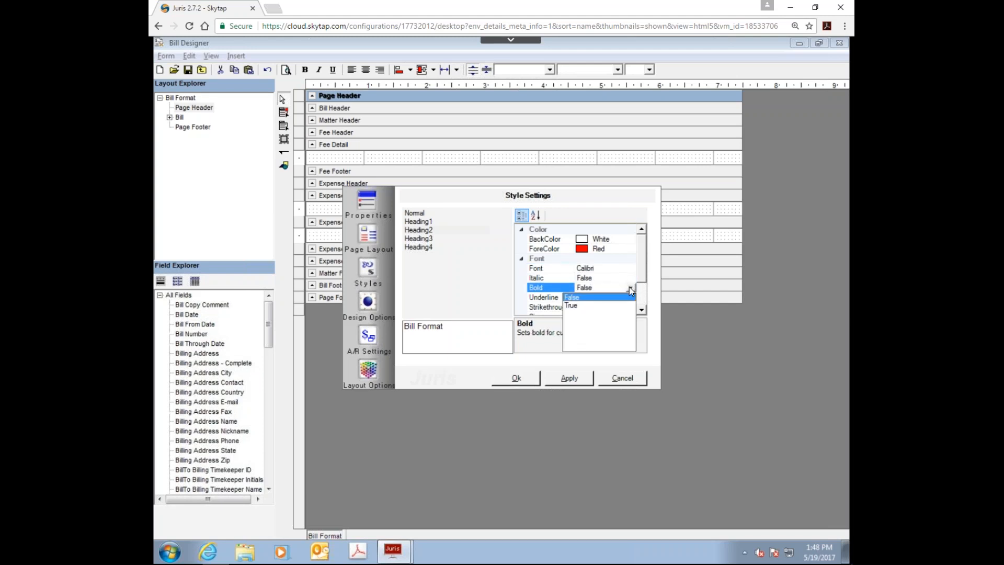
pyautogui.click(578, 306)
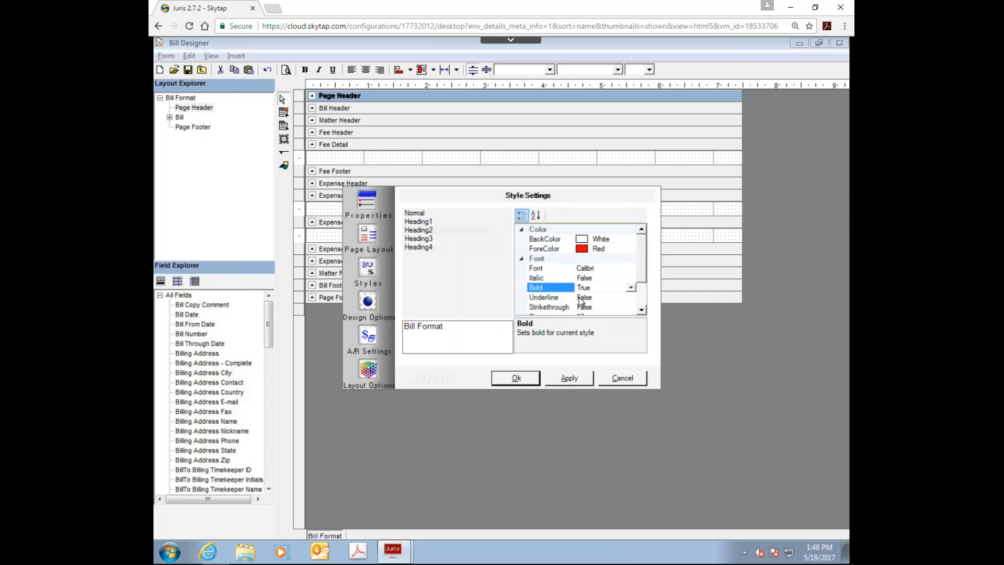
pyautogui.scroll(-1, 640, 280)
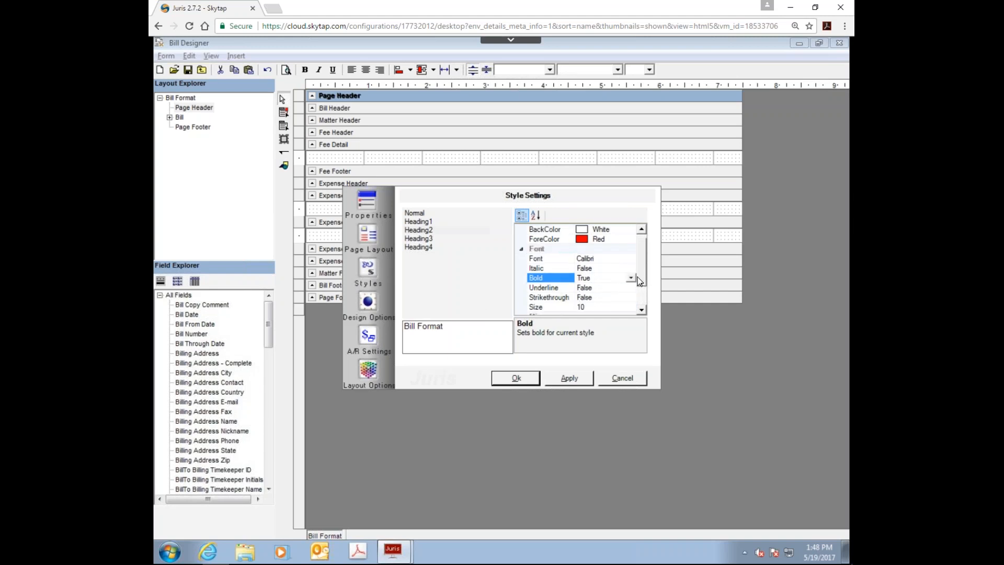
pyautogui.scroll(-3, 640, 285)
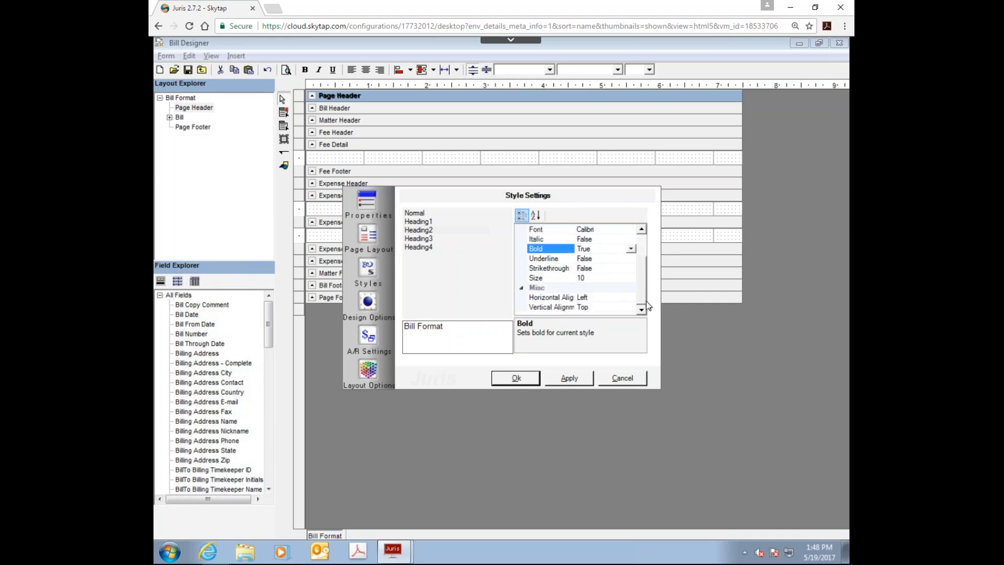
pyautogui.click(559, 278)
pyautogui.click(631, 278)
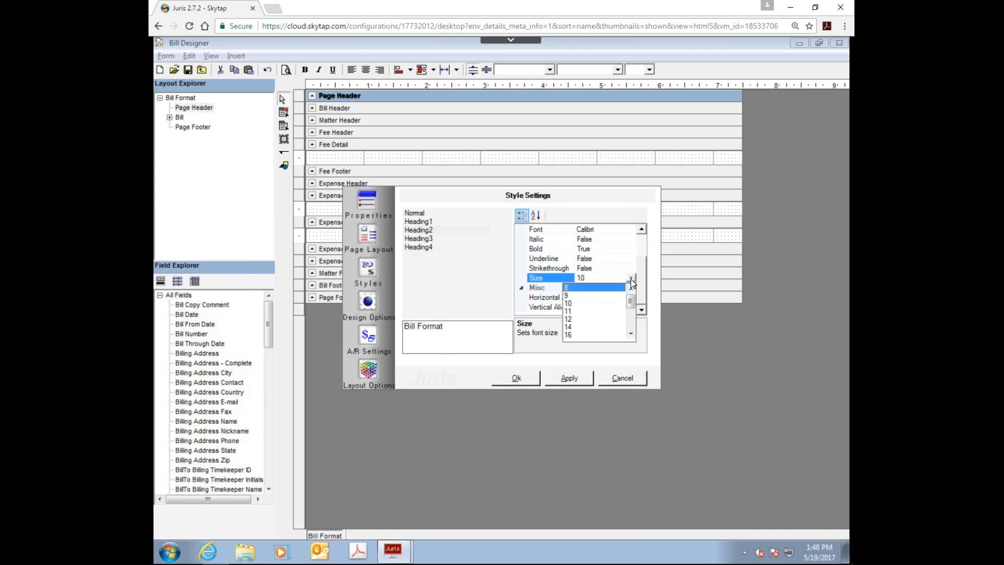
pyautogui.click(570, 327)
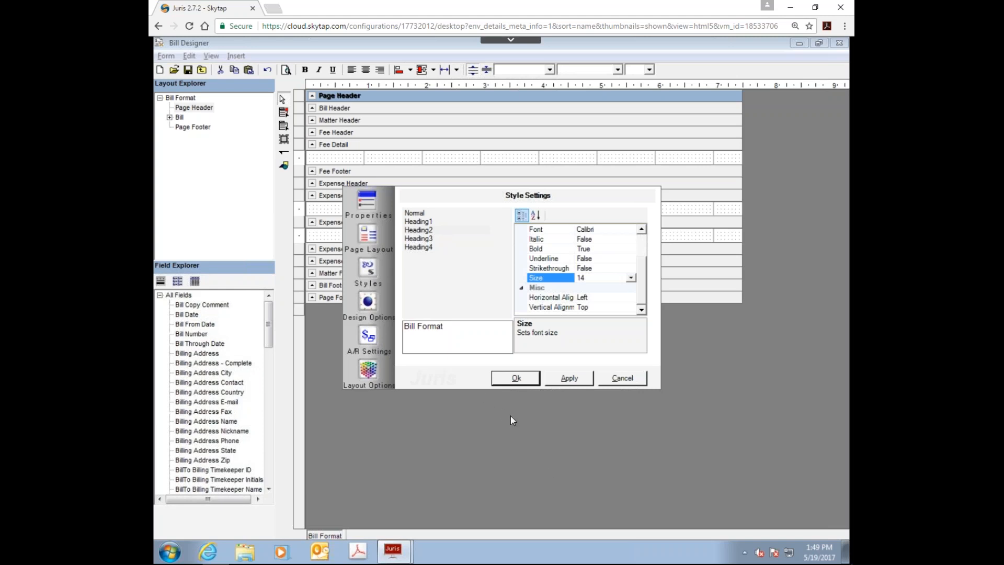
# Step: In the design options, try the Prebill Only and Final Only display modes, and return the display mode to Both
pyautogui.click(368, 302)
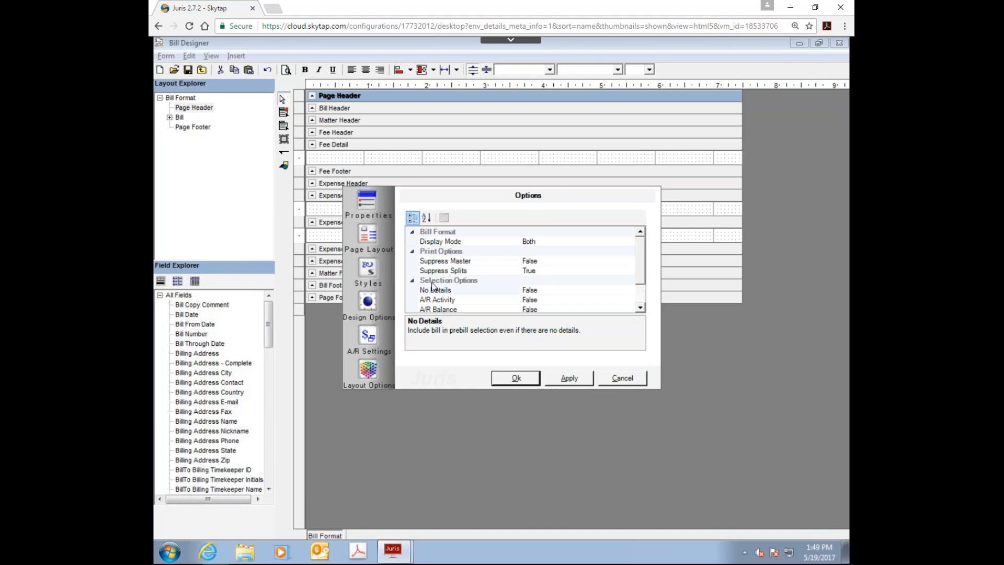
pyautogui.click(622, 241)
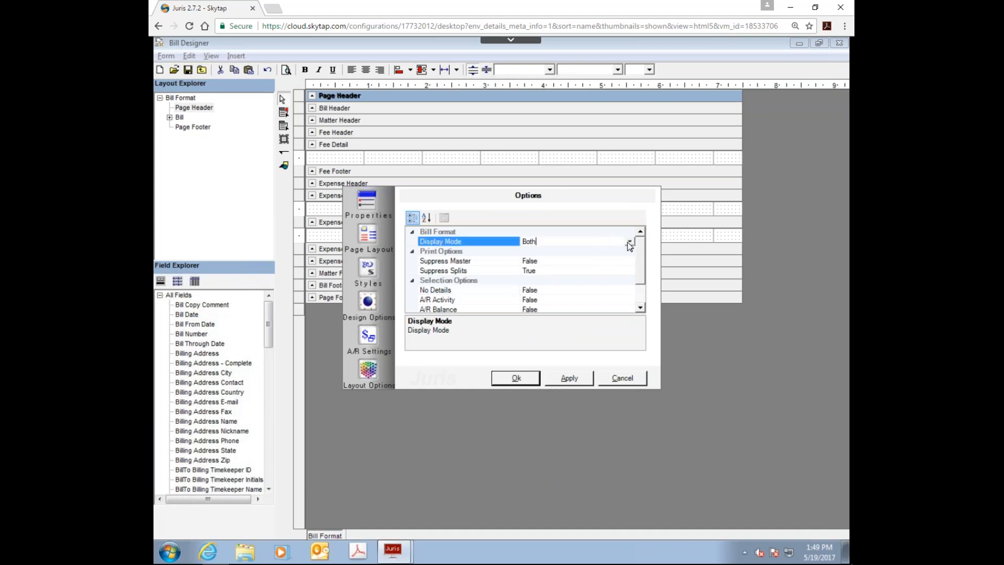
pyautogui.click(627, 242)
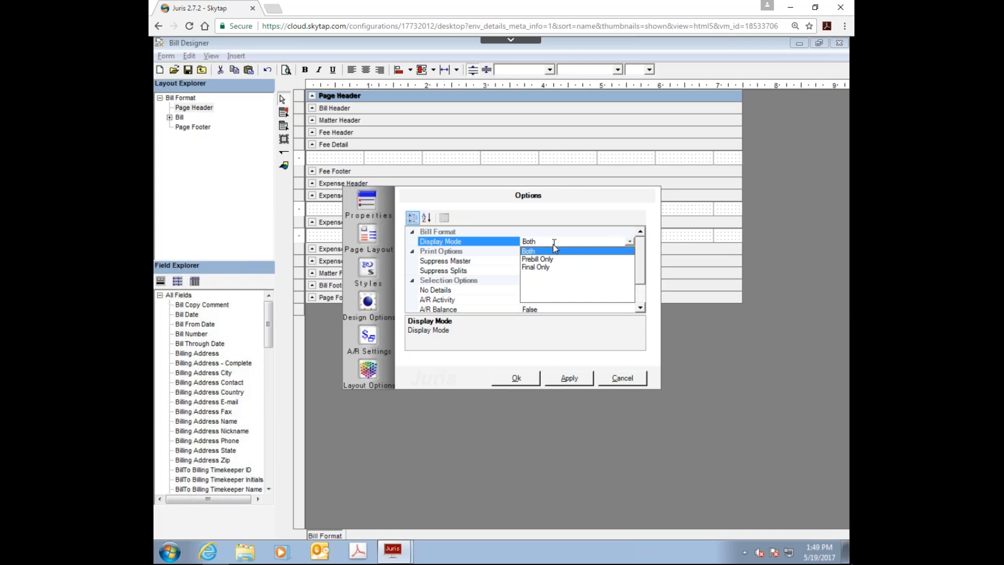
pyautogui.click(541, 260)
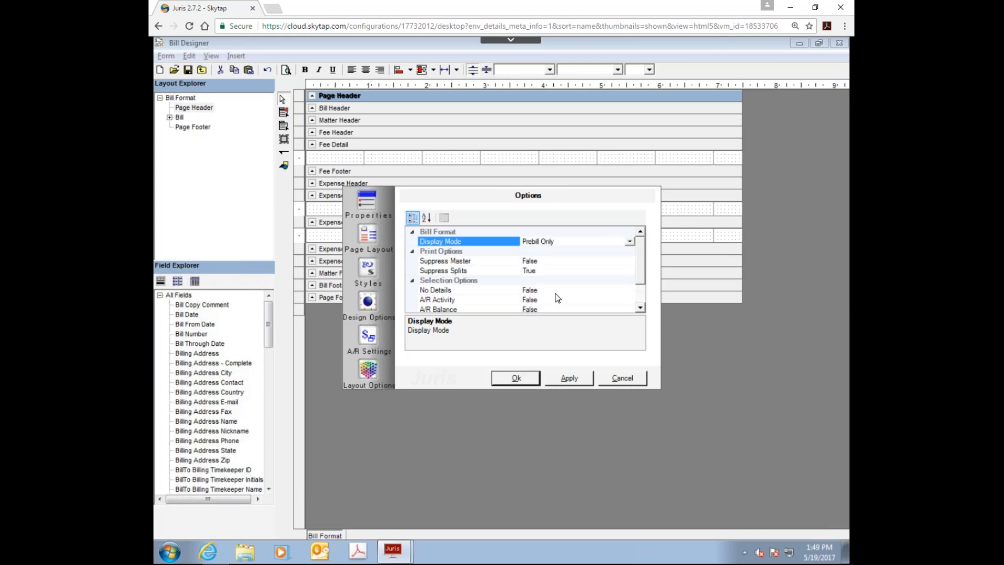
pyautogui.click(629, 241)
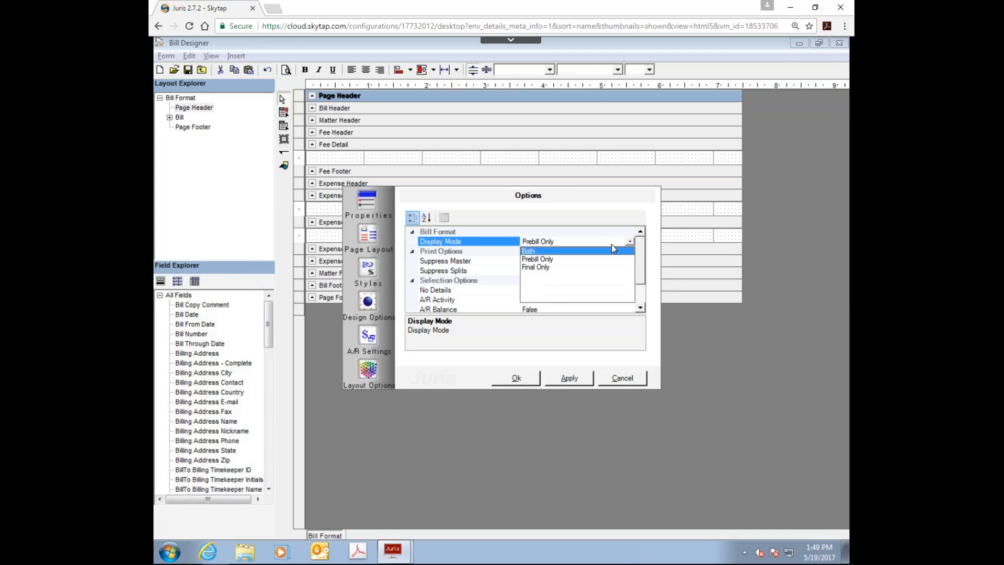
pyautogui.click(537, 269)
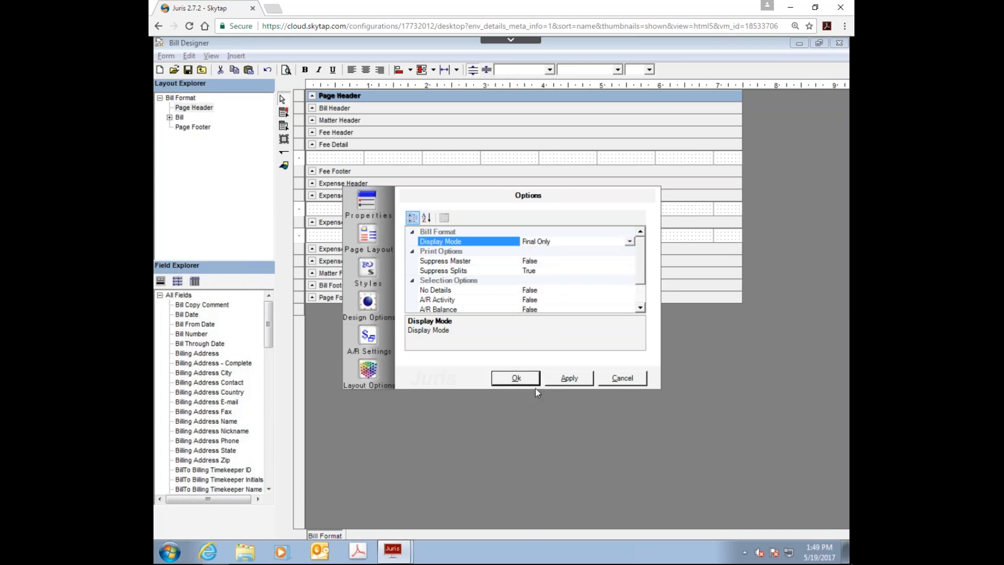
pyautogui.click(629, 241)
pyautogui.click(533, 251)
# Step: Review the selection options, the A/R aging breaks and the designer grid options, and accept the layout properties
pyautogui.moveTo(639, 269); pyautogui.dragTo(640, 284)
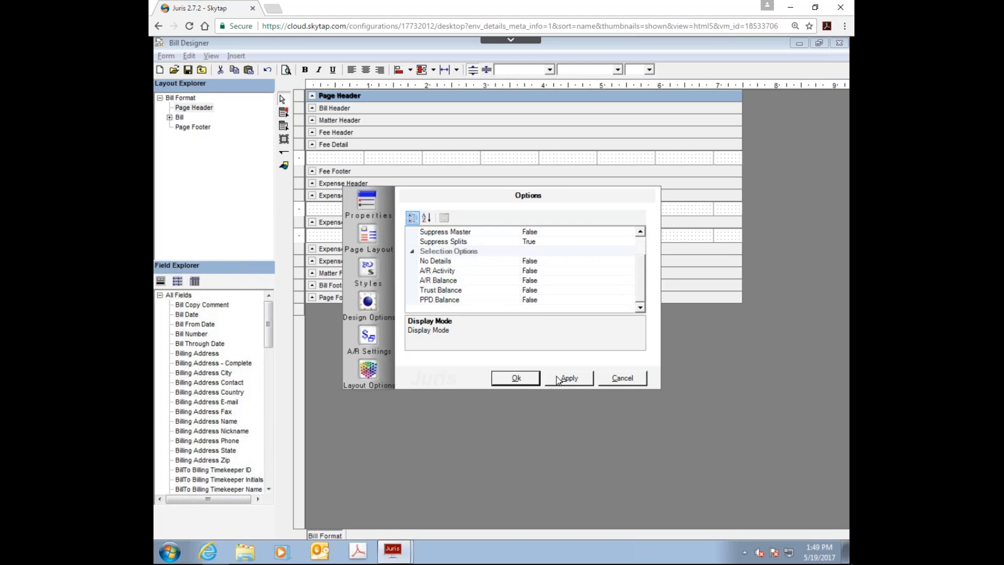
pyautogui.click(370, 340)
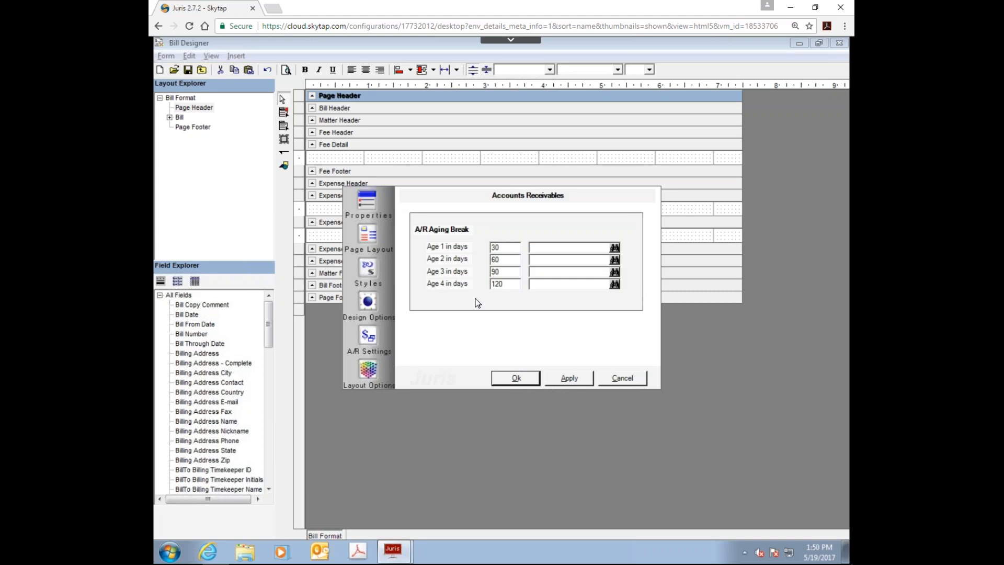
pyautogui.click(374, 375)
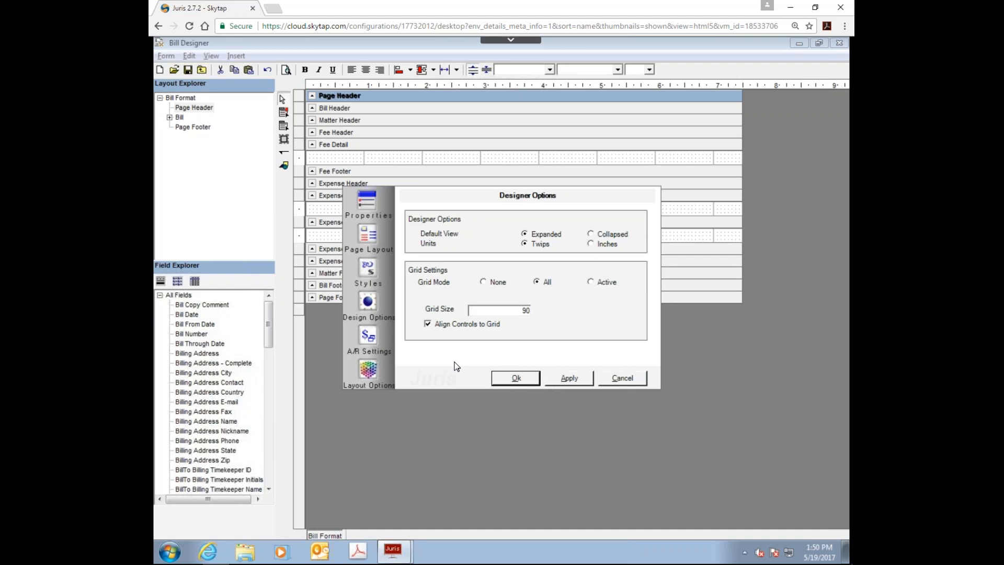
pyautogui.click(522, 379)
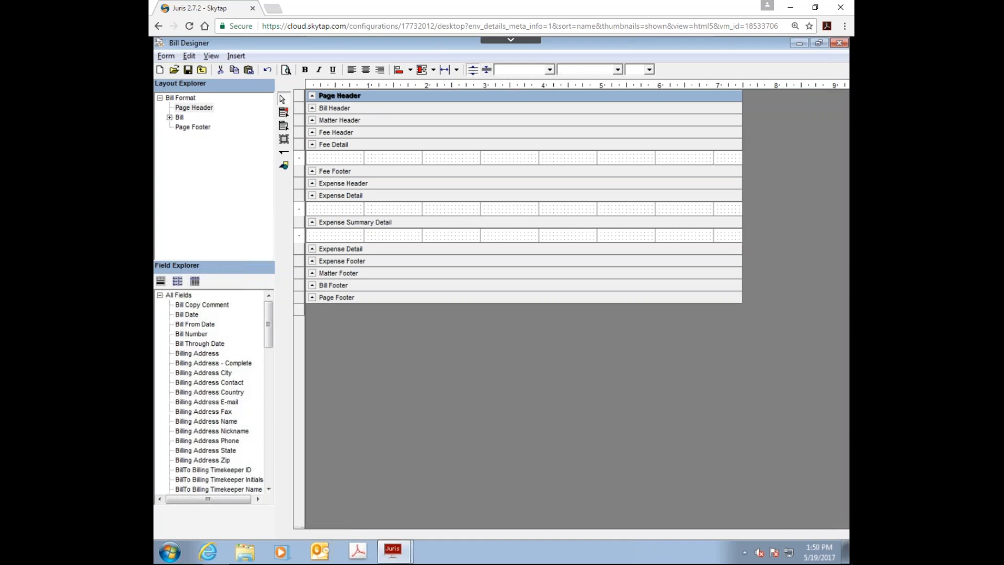
# Step: Enlarge the Page Header section to about 2.2 inches high and check the descriptions of the Bill Date and Current Date fields
pyautogui.moveTo(366, 103); pyautogui.dragTo(368, 233)
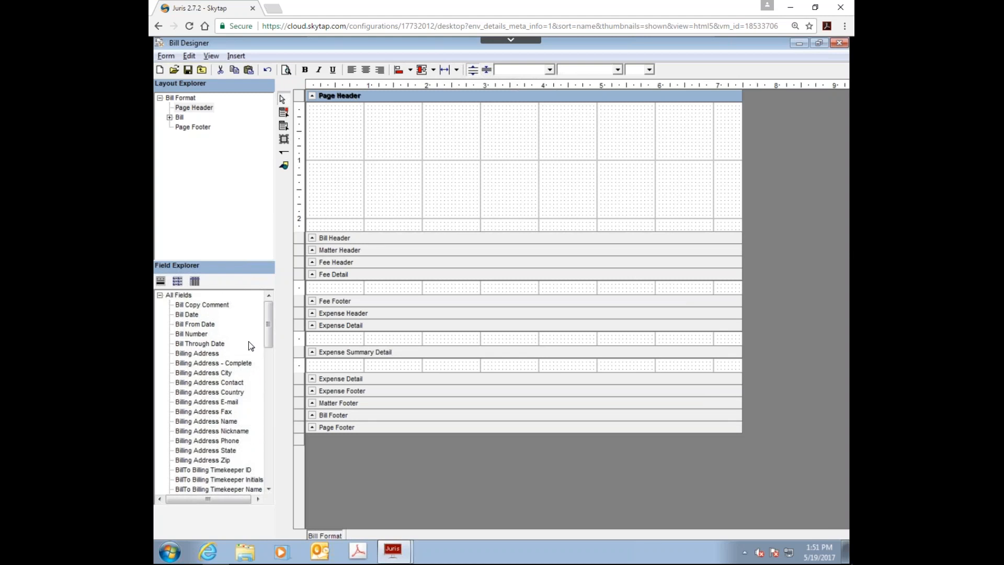
pyautogui.click(193, 317)
pyautogui.scroll(-15, 211, 338)
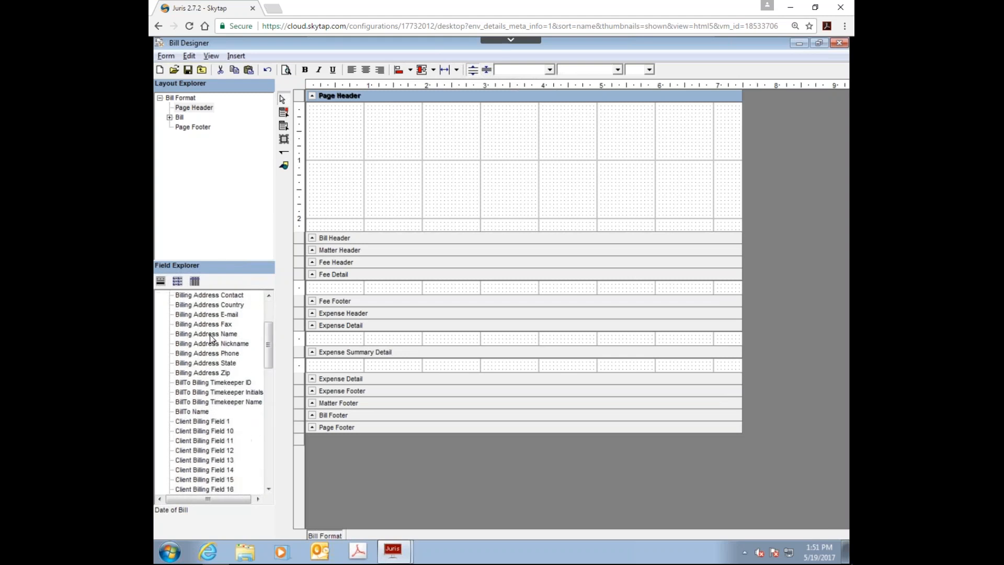
pyautogui.scroll(-4, 211, 338)
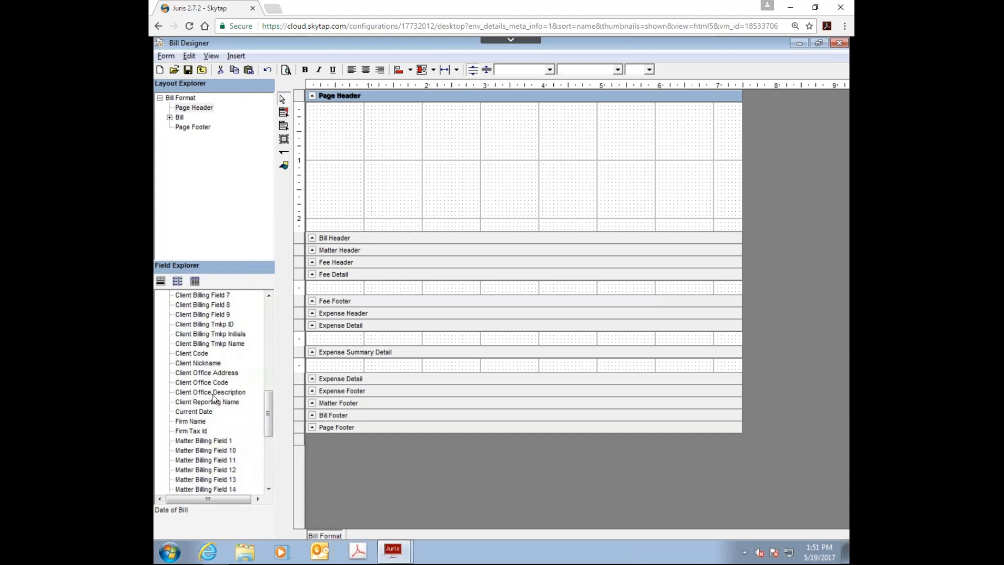
pyautogui.click(195, 412)
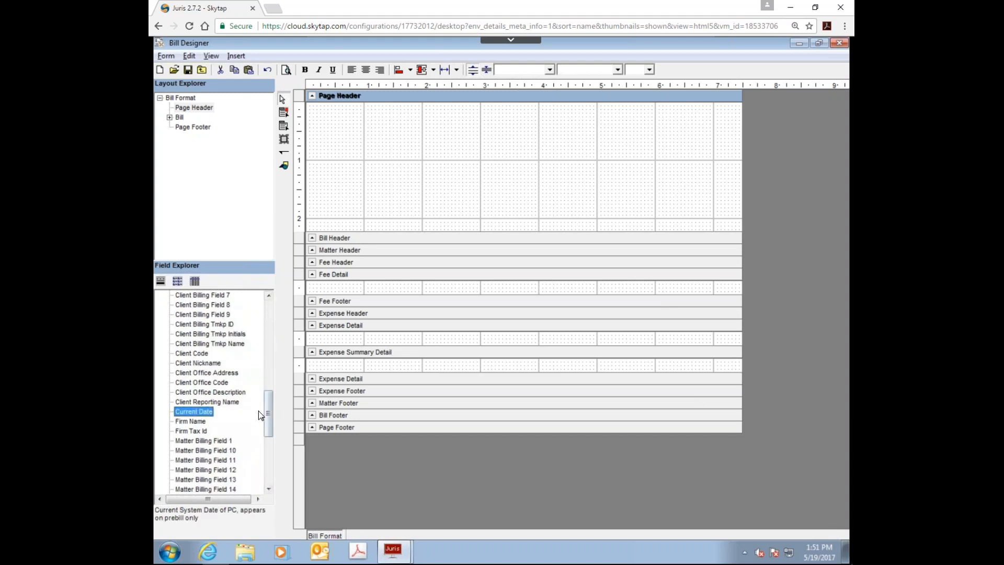
# Step: Place the Current Date field at the upper left of the Page Header section and narrow it to about 0.9 inch
pyautogui.moveTo(268, 410)
pyautogui.mouseDown()
pyautogui.moveTo(277, 308)
pyautogui.moveTo(284, 418)
pyautogui.mouseUp()
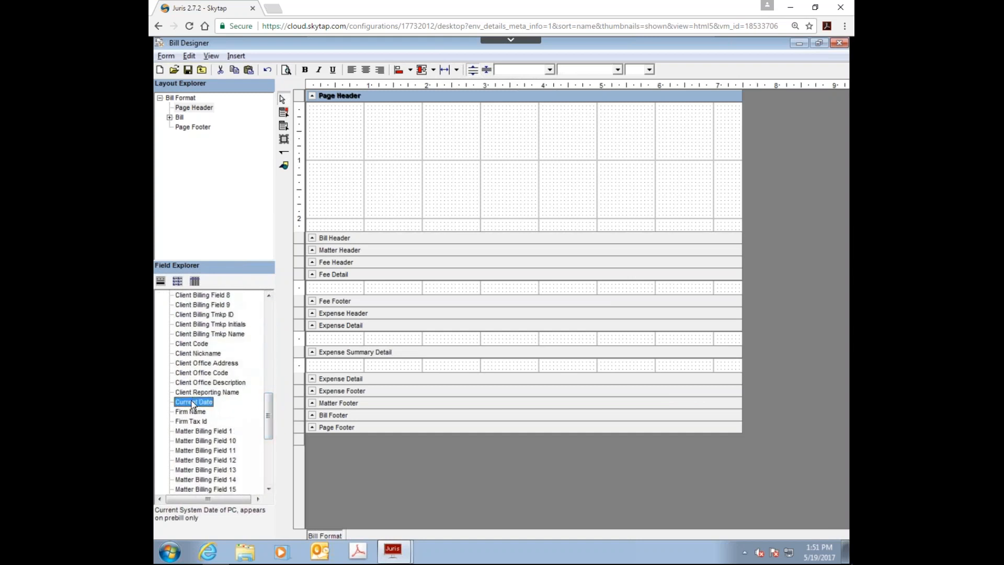
pyautogui.moveTo(192, 404); pyautogui.dragTo(333, 127)
pyautogui.moveTo(323, 114); pyautogui.dragTo(313, 106)
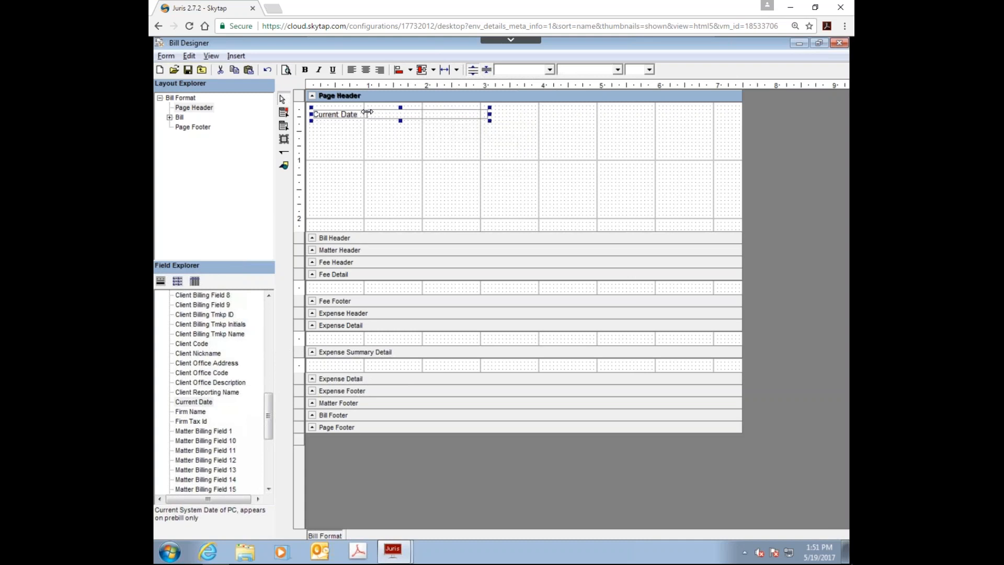
pyautogui.moveTo(366, 111); pyautogui.dragTo(366, 112)
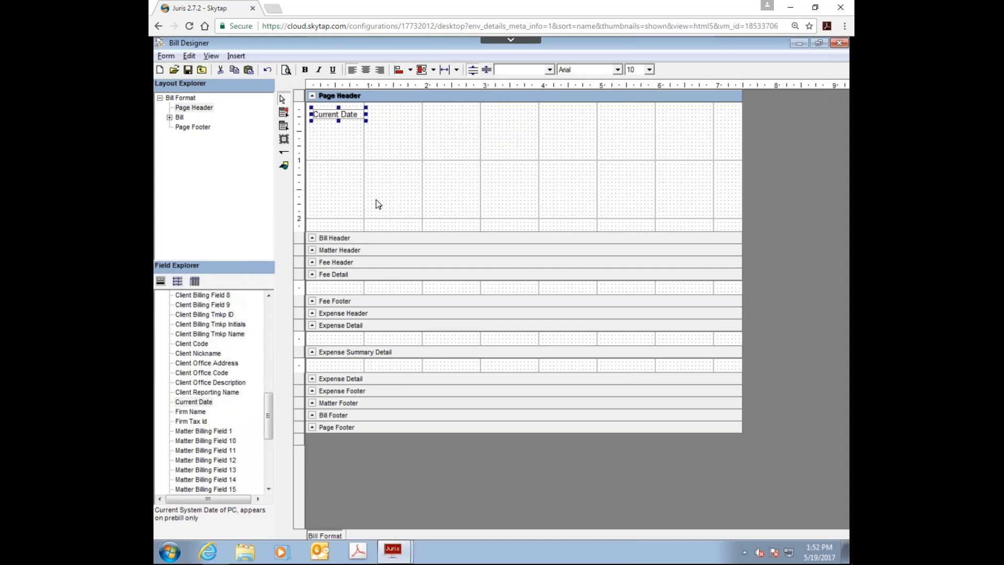
# Step: Compare the date formats available for the Current Date field and choose Elegant (mmmm dd, yyyy)
pyautogui.rightClick(357, 119)
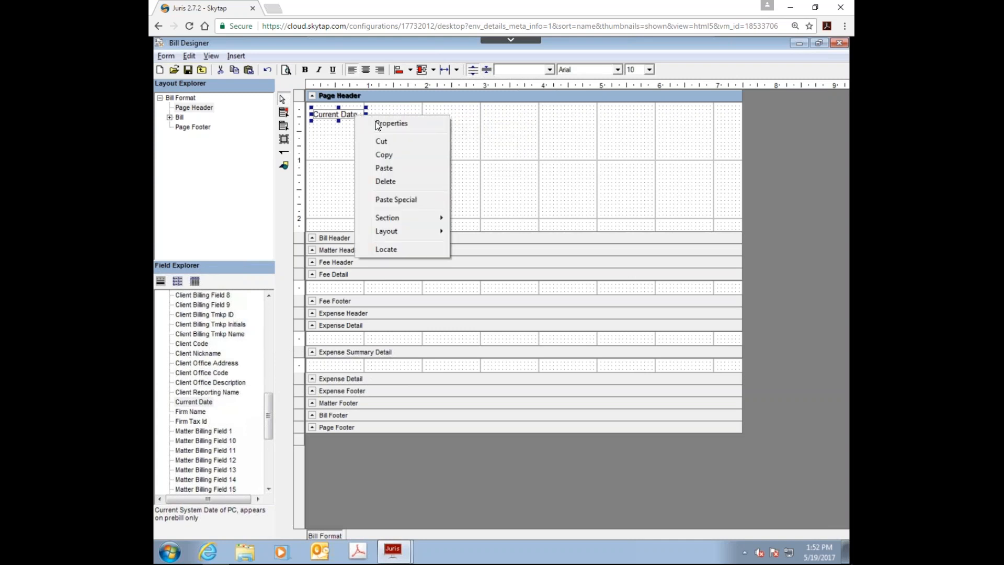
pyautogui.click(420, 126)
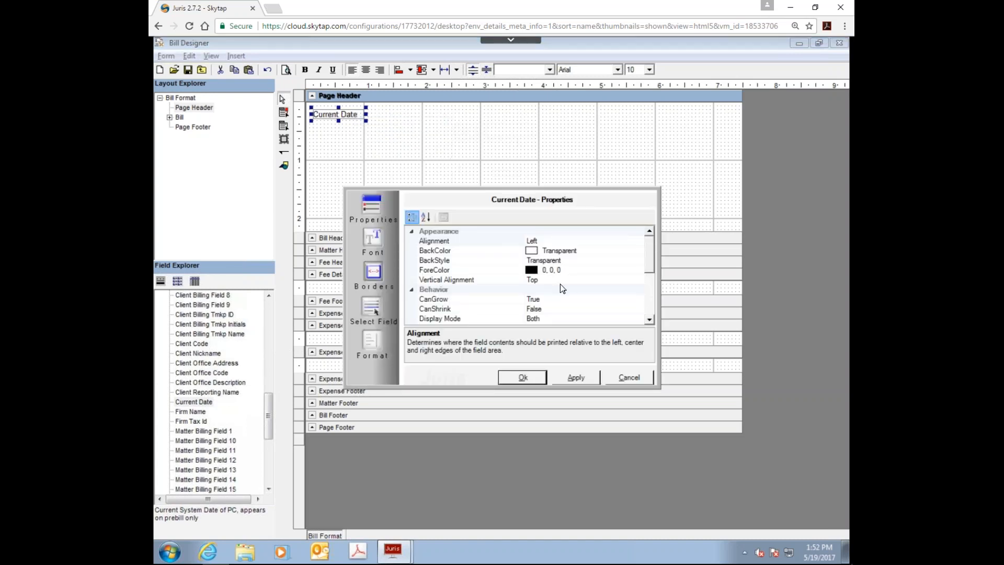
pyautogui.moveTo(648, 257); pyautogui.dragTo(652, 226)
pyautogui.click(374, 343)
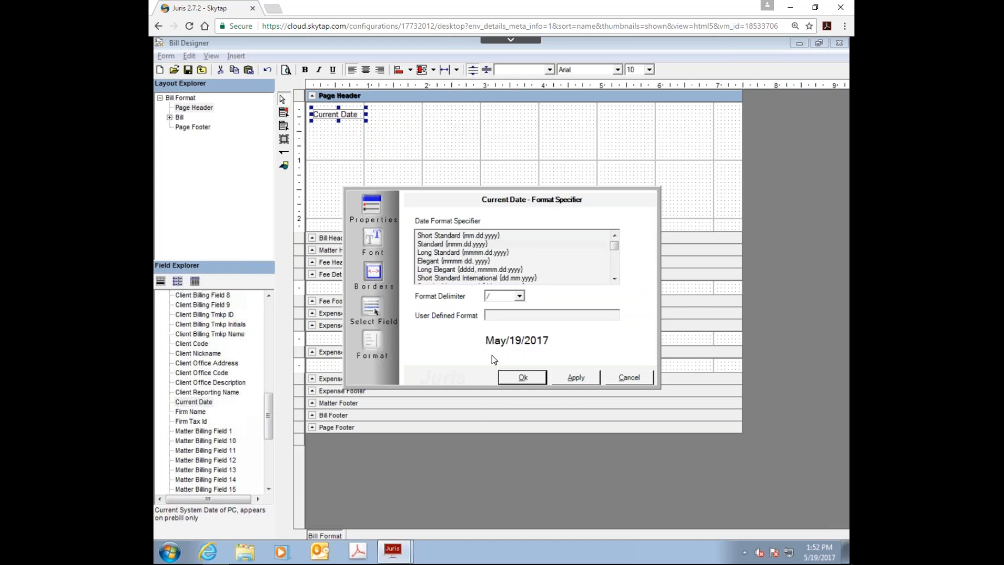
pyautogui.click(441, 245)
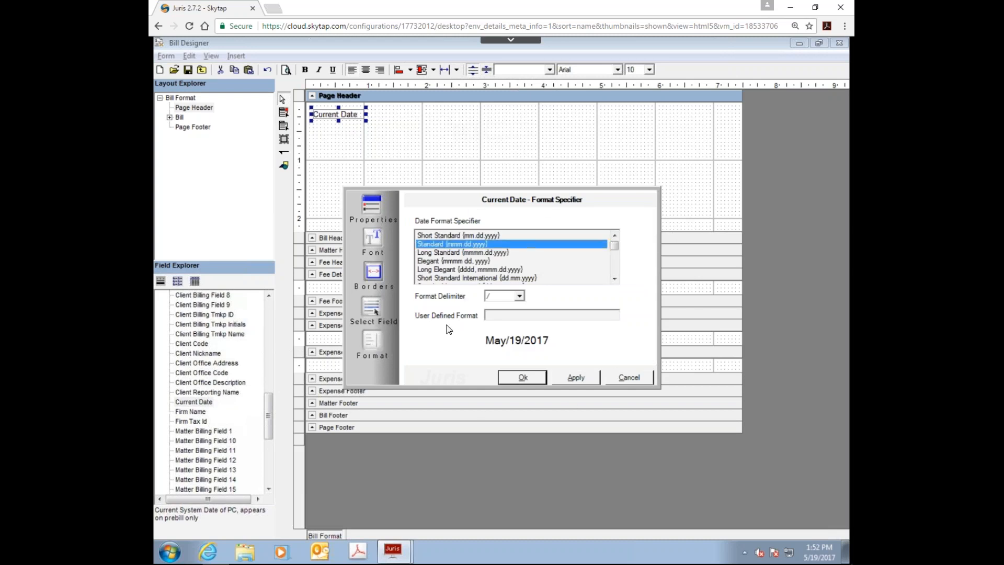
pyautogui.click(436, 253)
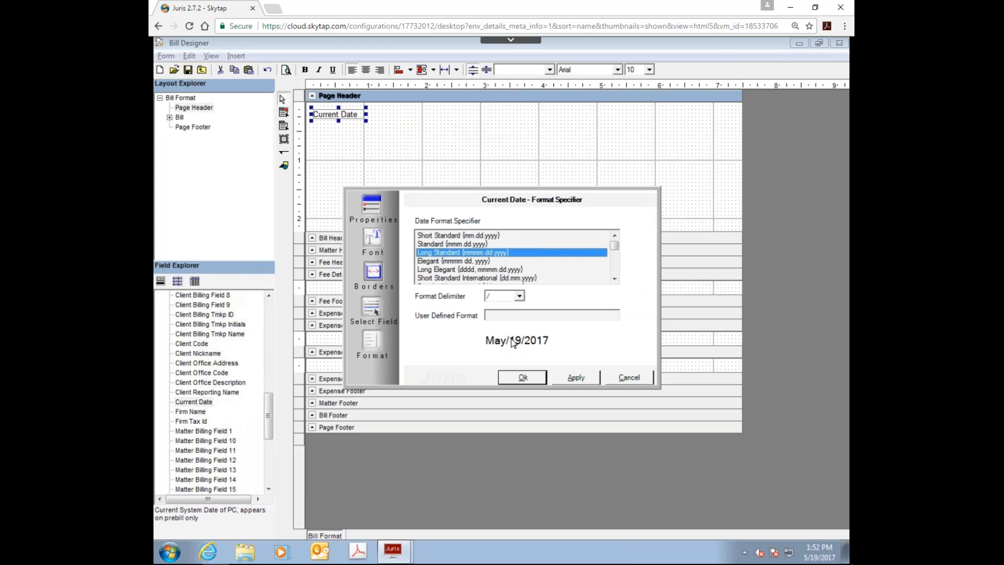
pyautogui.click(444, 262)
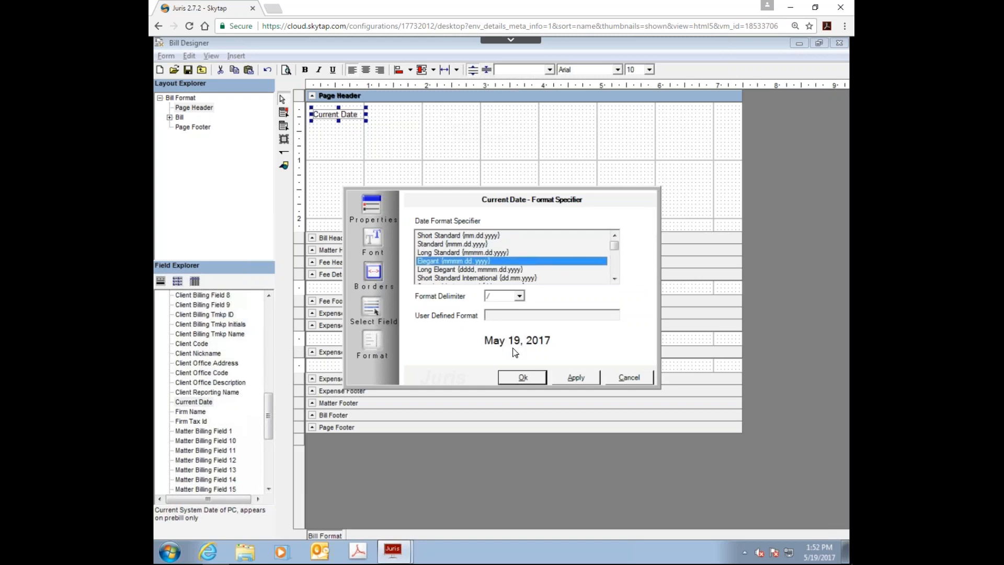
pyautogui.click(446, 269)
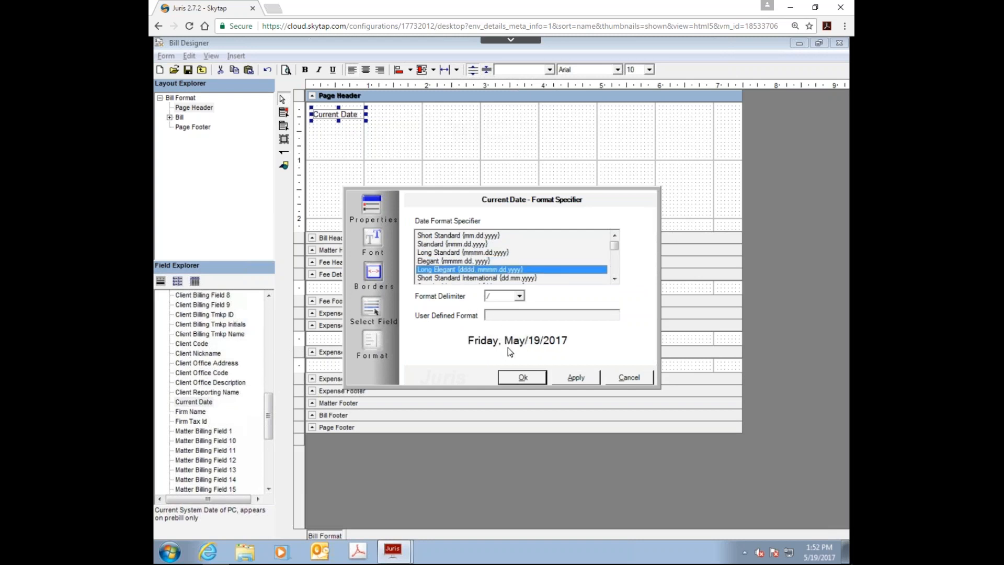
pyautogui.click(453, 278)
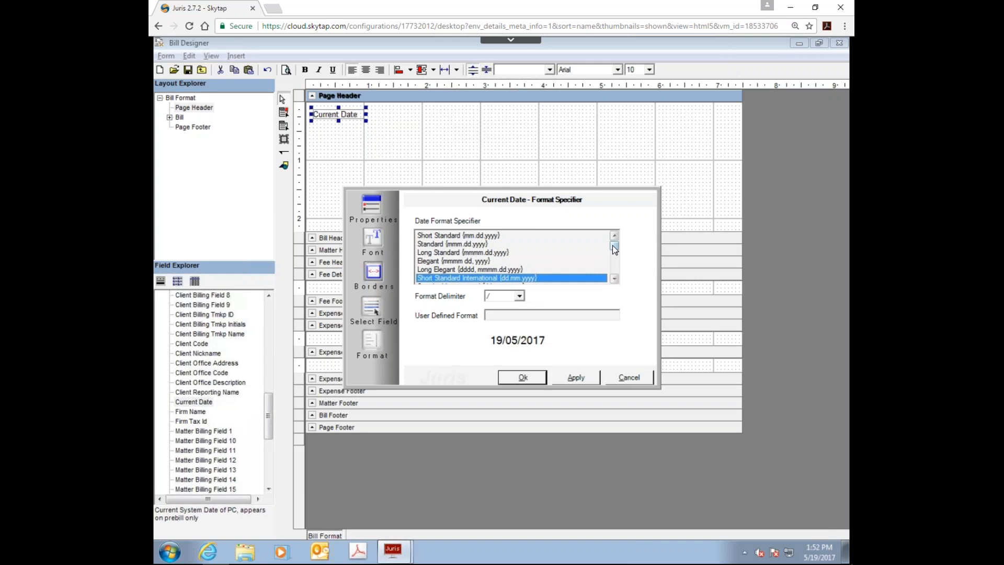
pyautogui.click(463, 236)
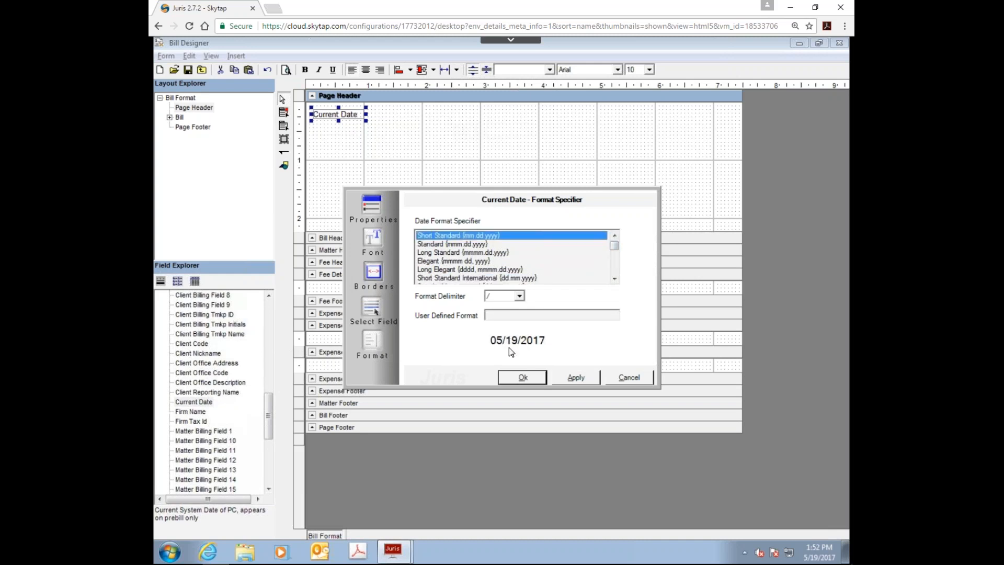
pyautogui.click(439, 261)
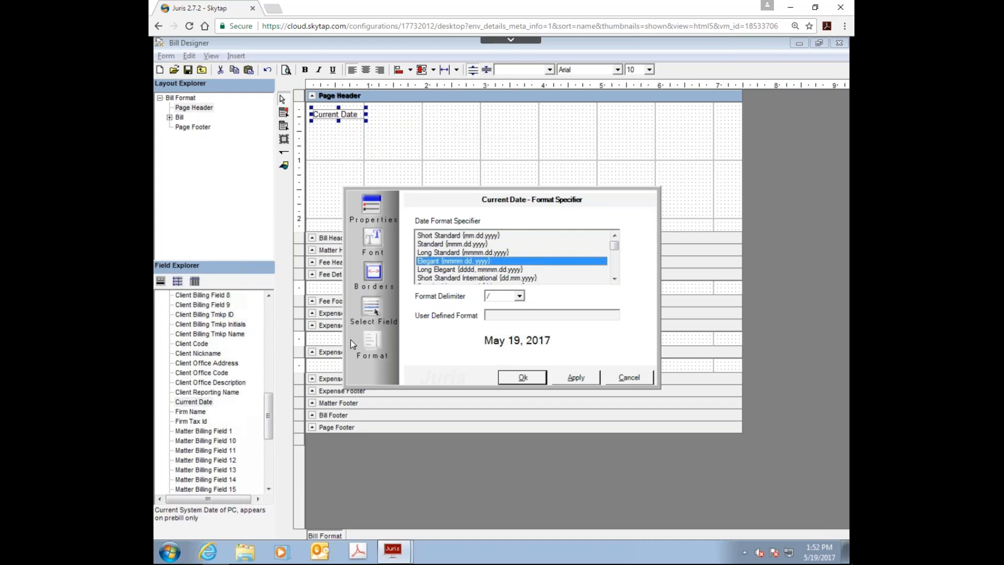
# Step: Look over the Current Date field's border and font settings and return to its general properties
pyautogui.click(368, 274)
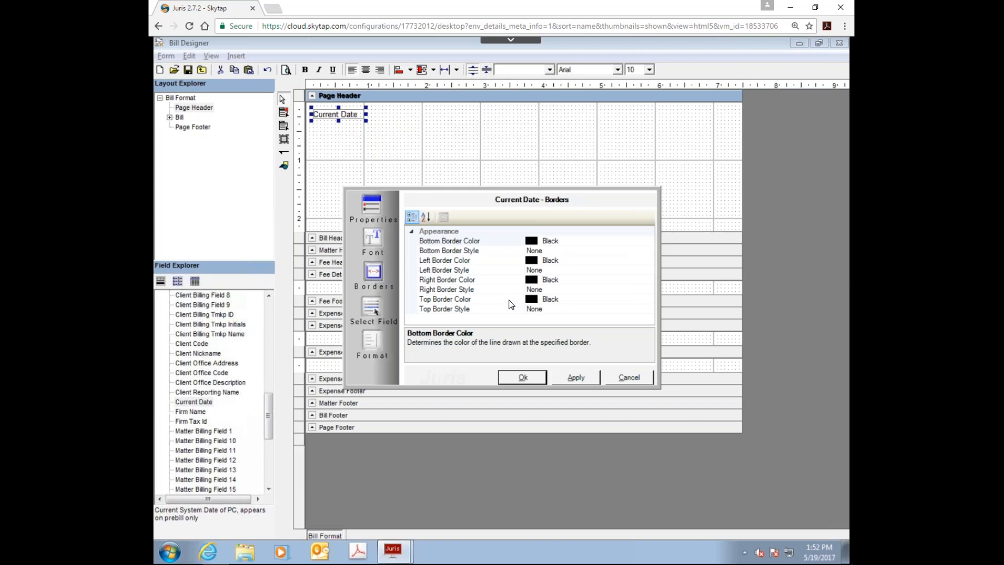
pyautogui.click(372, 239)
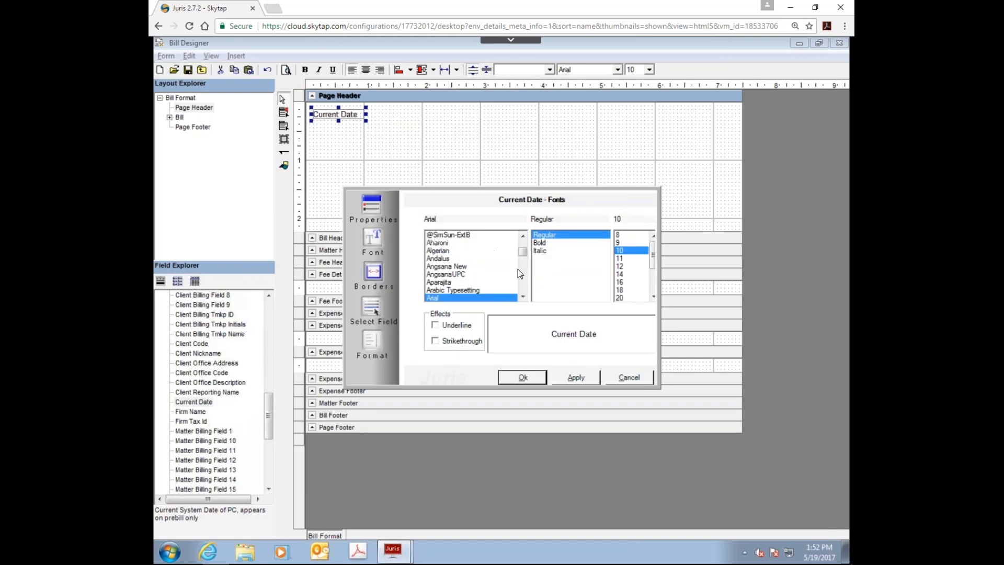
pyautogui.click(371, 205)
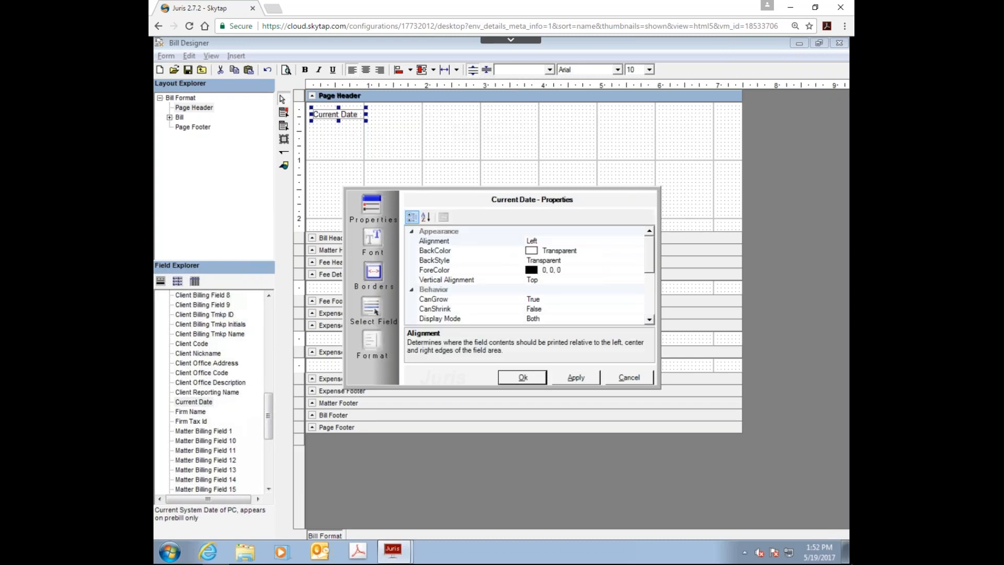
# Step: Set the Current Date field's style to Heading2 and accept its properties
pyautogui.moveTo(649, 259); pyautogui.dragTo(662, 314)
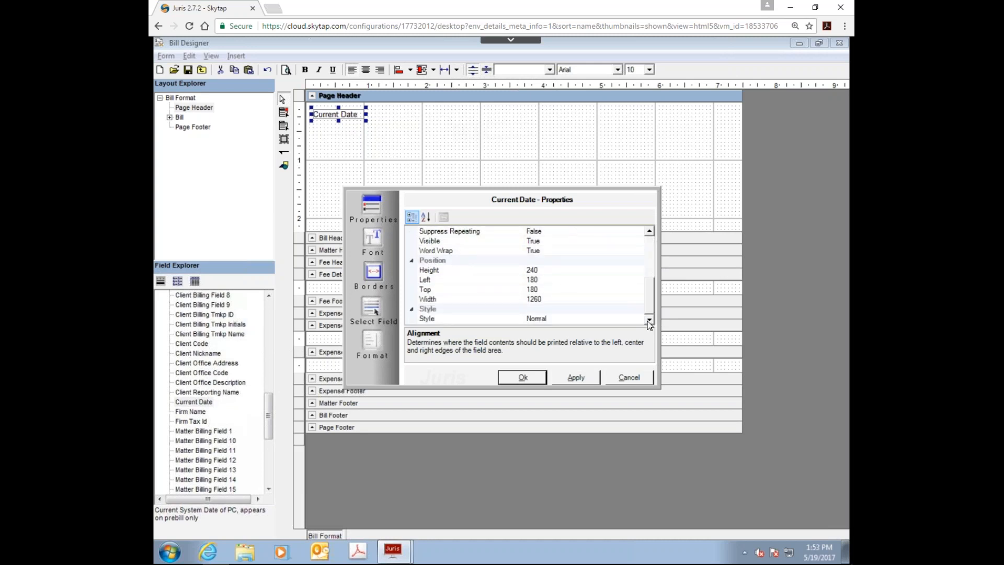
pyautogui.click(627, 318)
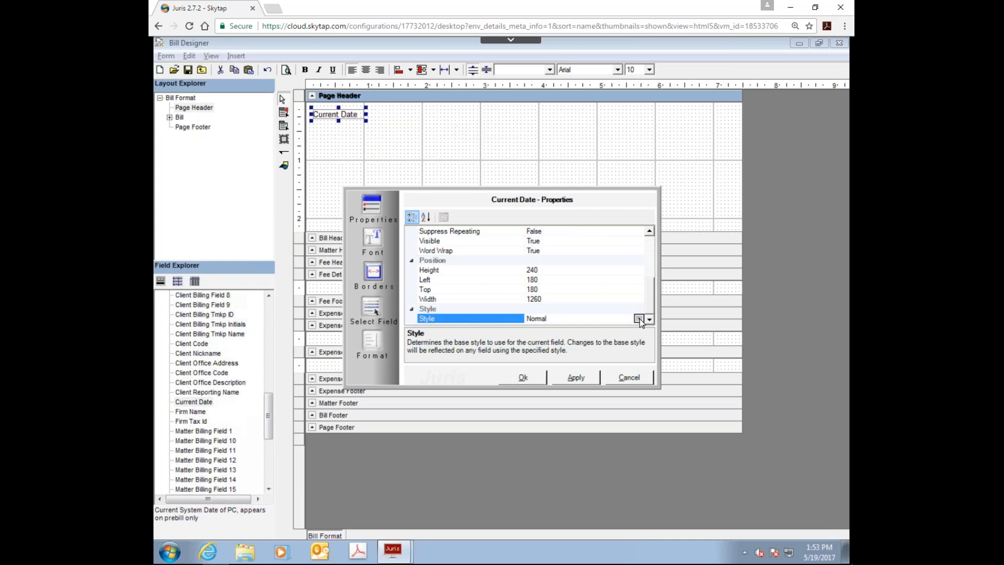
pyautogui.click(639, 319)
pyautogui.click(541, 344)
pyautogui.click(566, 378)
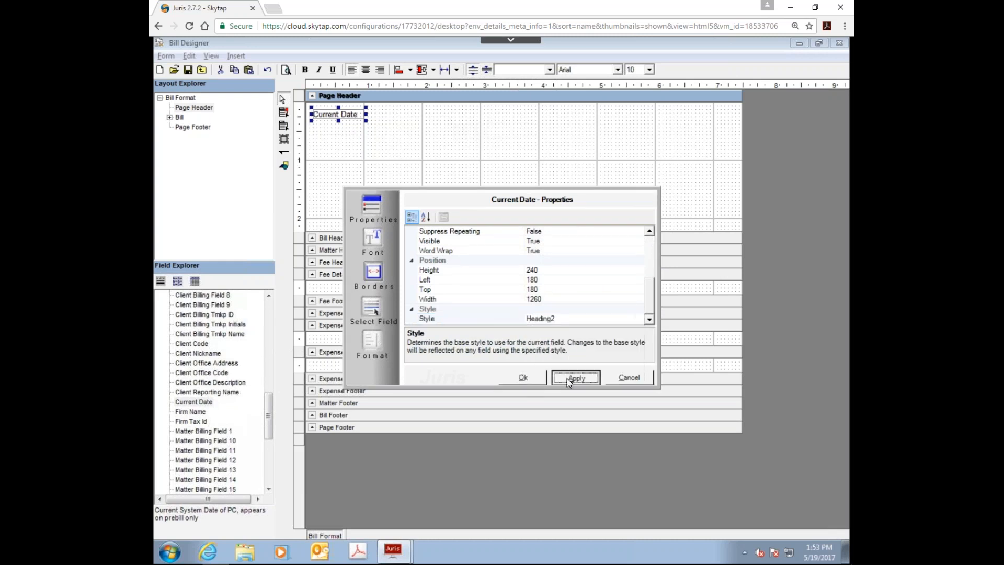
pyautogui.click(521, 376)
pyautogui.click(387, 167)
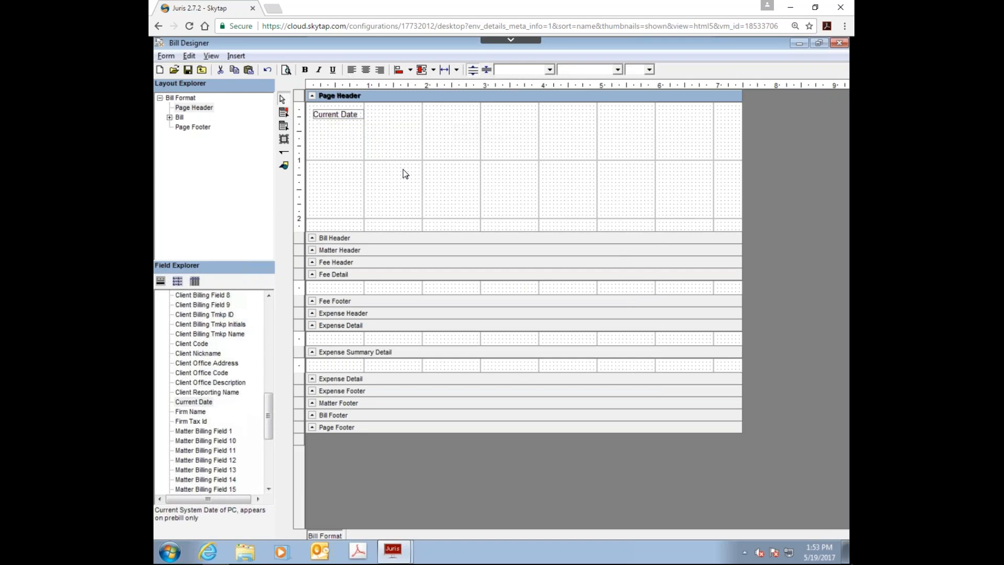
# Step: Check the Current Date field's font settings again and close its properties without changing anything
pyautogui.rightClick(343, 115)
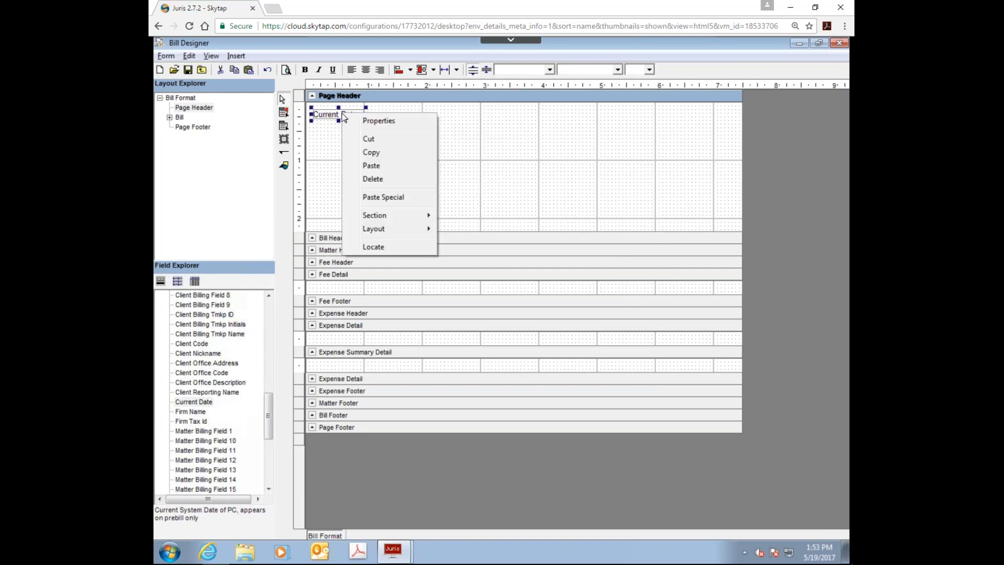
pyautogui.click(367, 121)
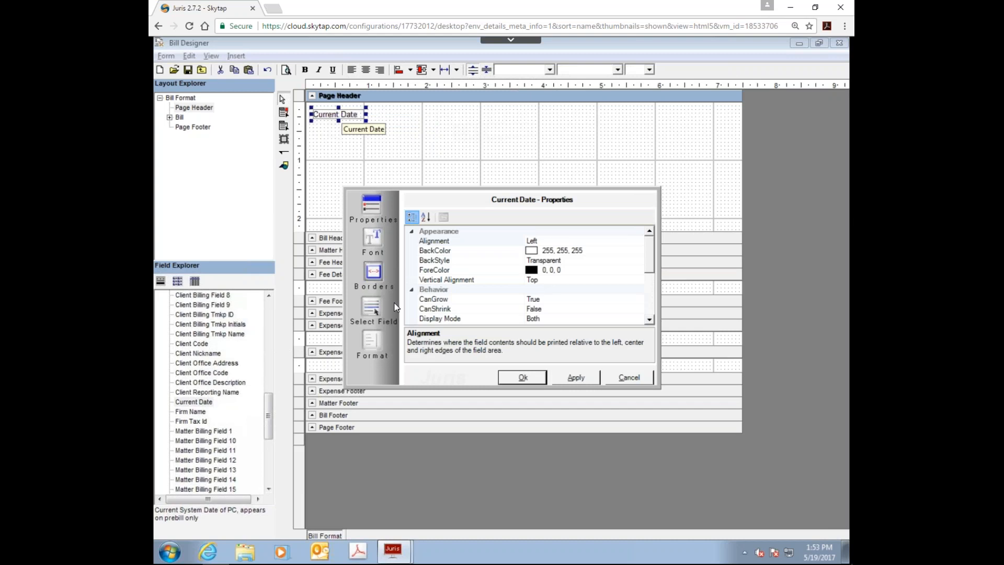
pyautogui.click(373, 240)
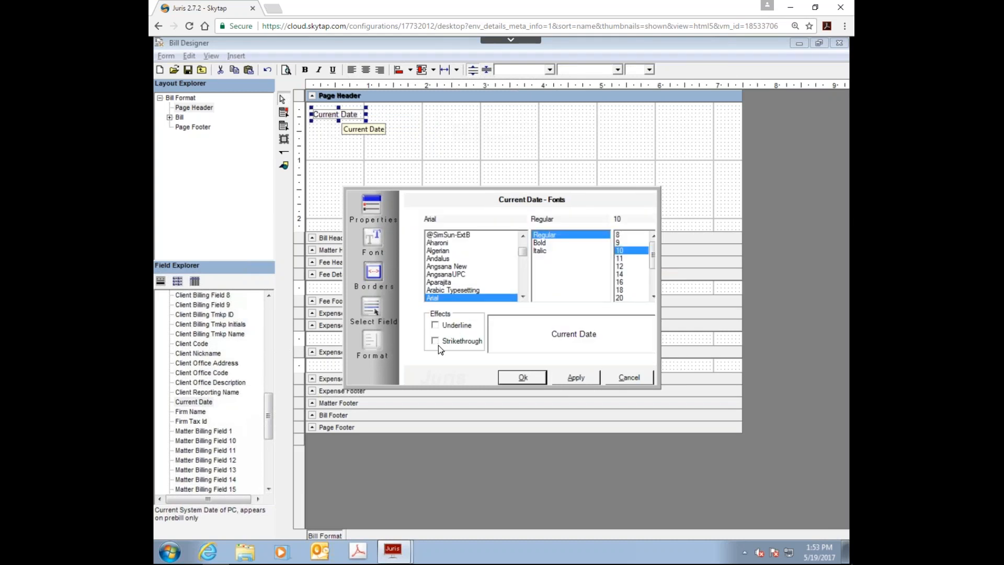
pyautogui.click(629, 376)
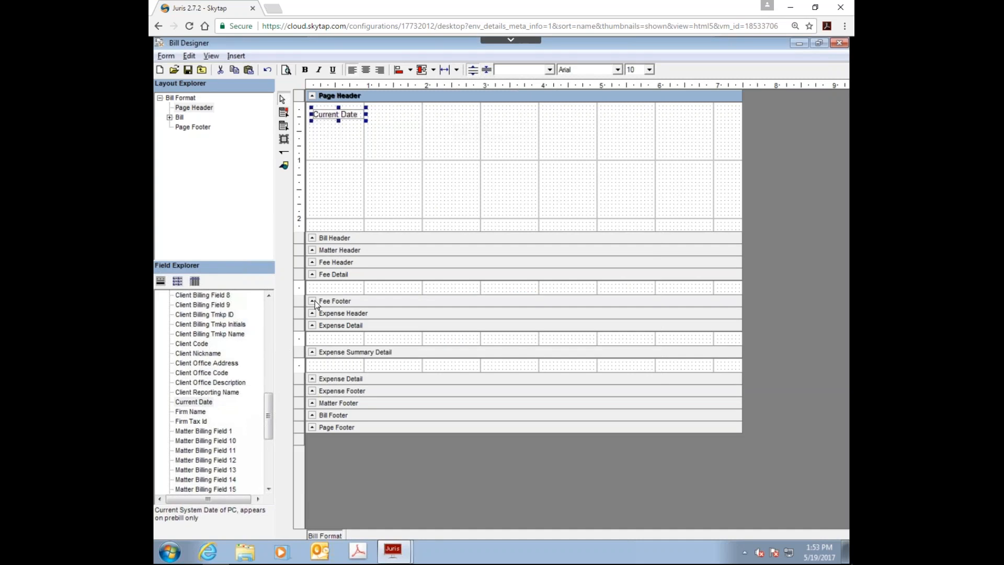
# Step: Place the Bill Number field at the upper right of the Page Header section and narrow it to about 0.8 inch
pyautogui.moveTo(268, 401); pyautogui.dragTo(272, 308)
pyautogui.moveTo(199, 338); pyautogui.dragTo(550, 108)
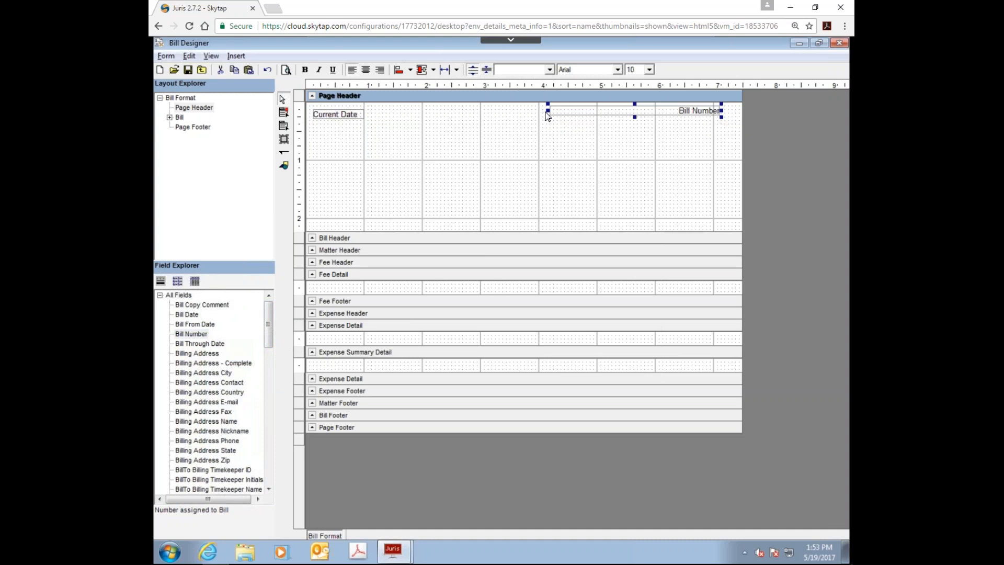
pyautogui.moveTo(548, 112); pyautogui.dragTo(711, 113)
# Step: Set the Bill Number field's display mode to Final Only and accept its properties
pyautogui.rightClick(710, 111)
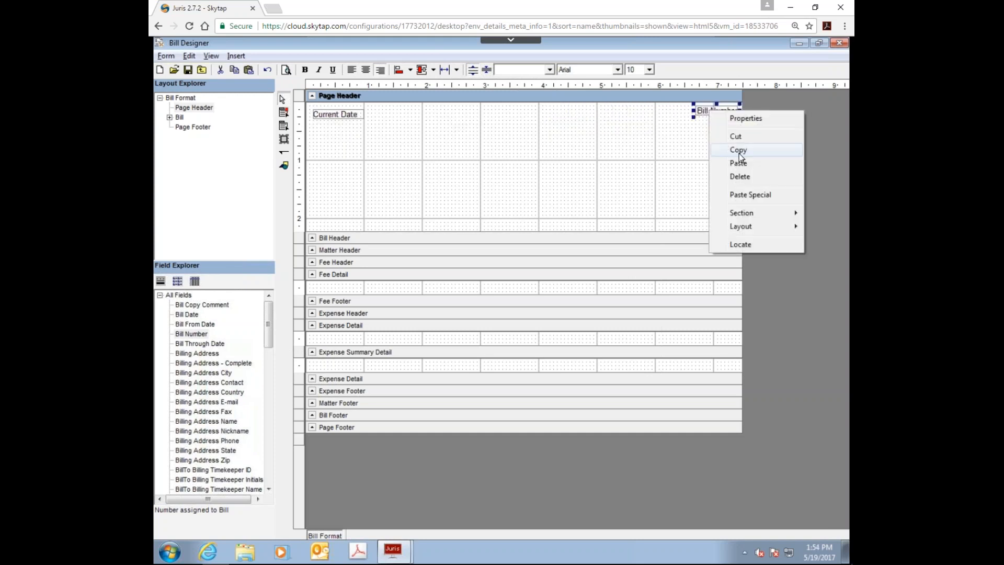
pyautogui.click(740, 118)
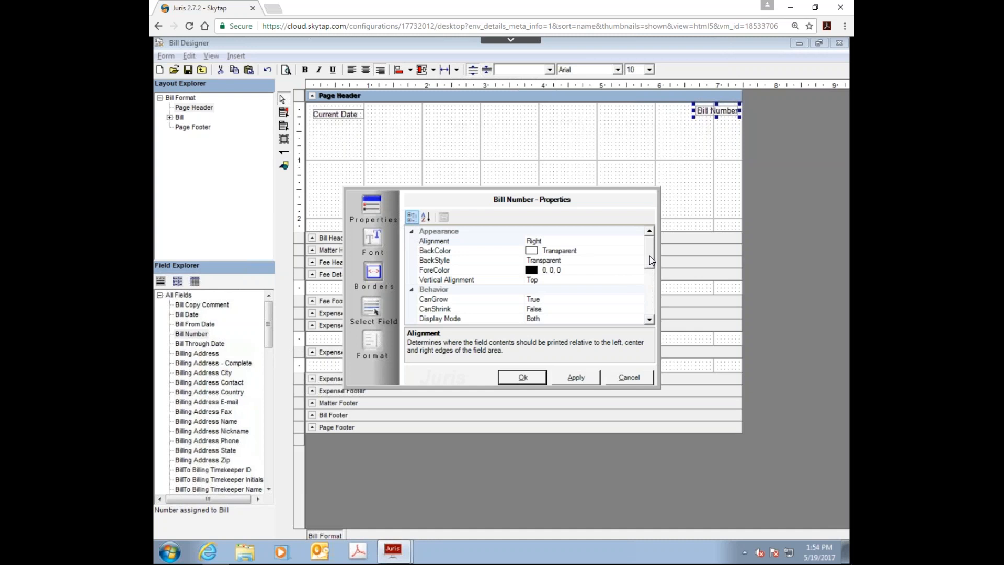
pyautogui.moveTo(650, 255); pyautogui.dragTo(650, 266)
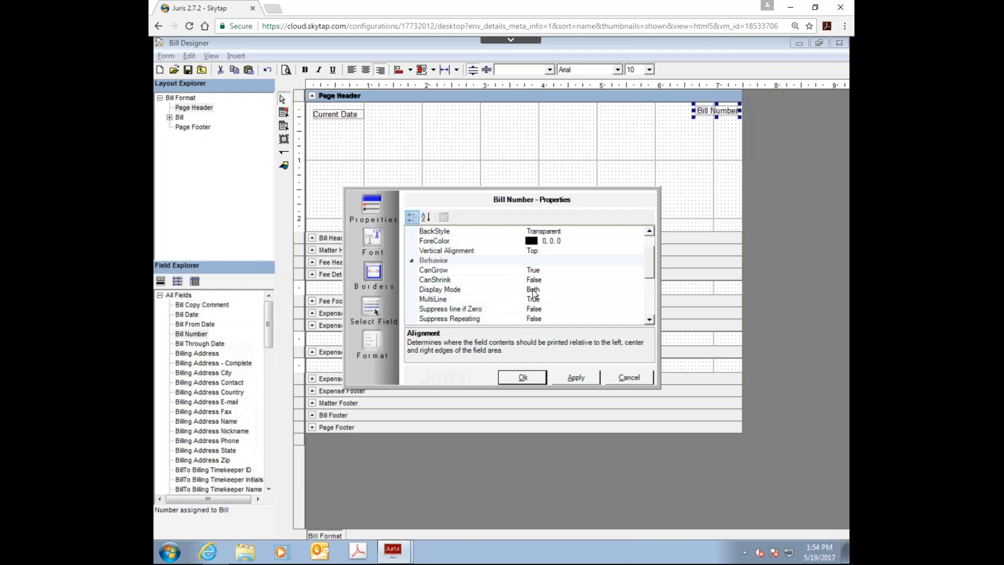
pyautogui.click(627, 290)
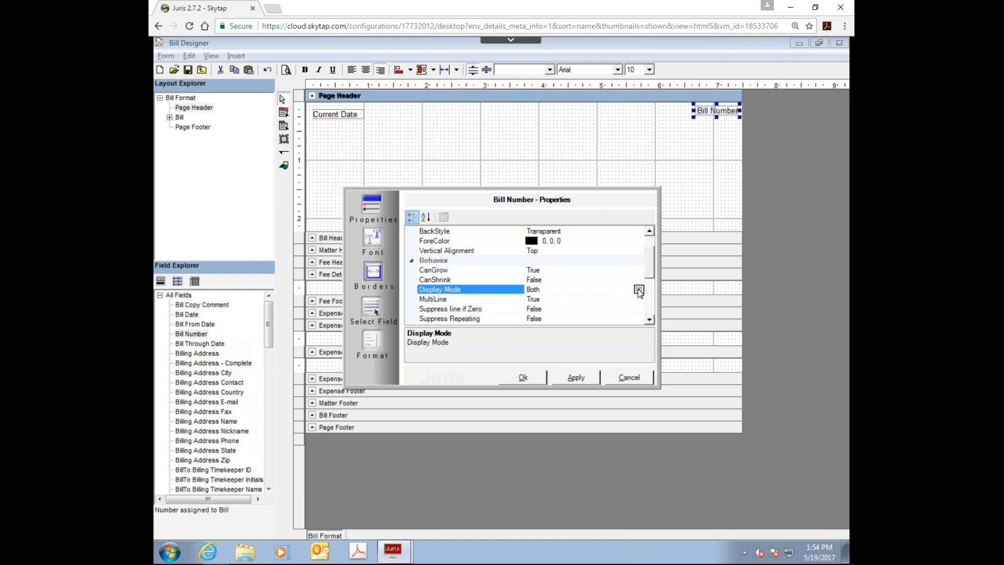
pyautogui.click(638, 289)
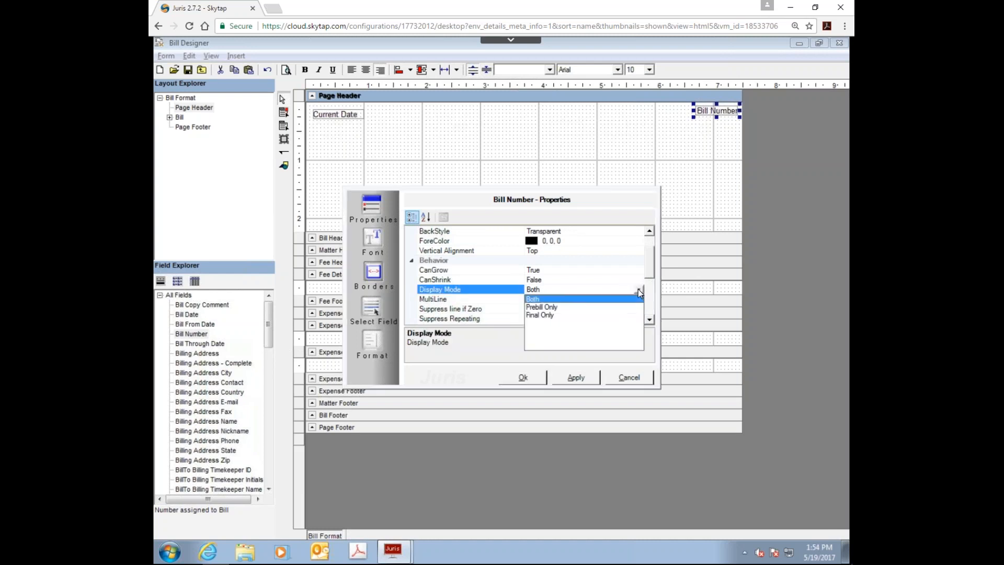
pyautogui.click(539, 316)
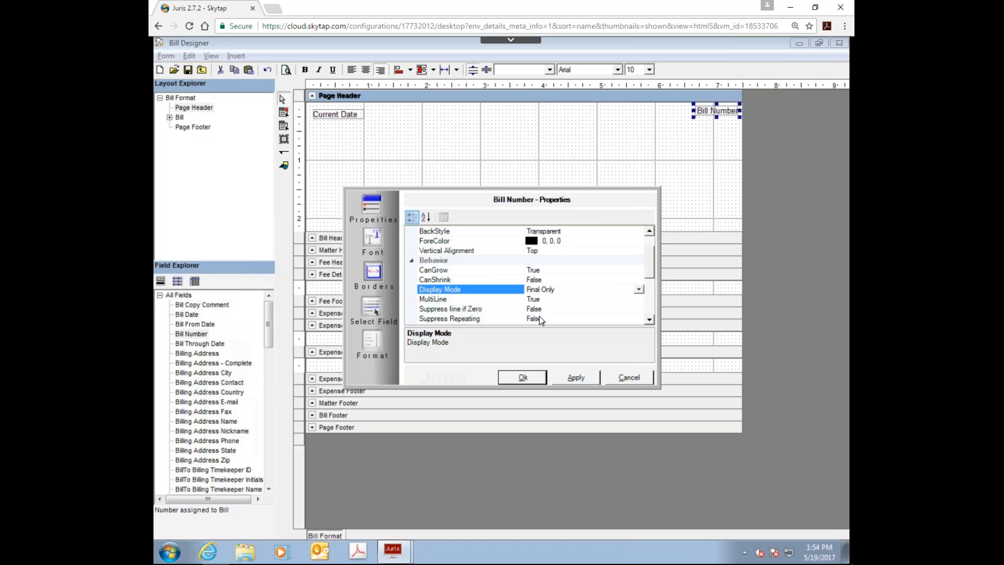
pyautogui.click(523, 377)
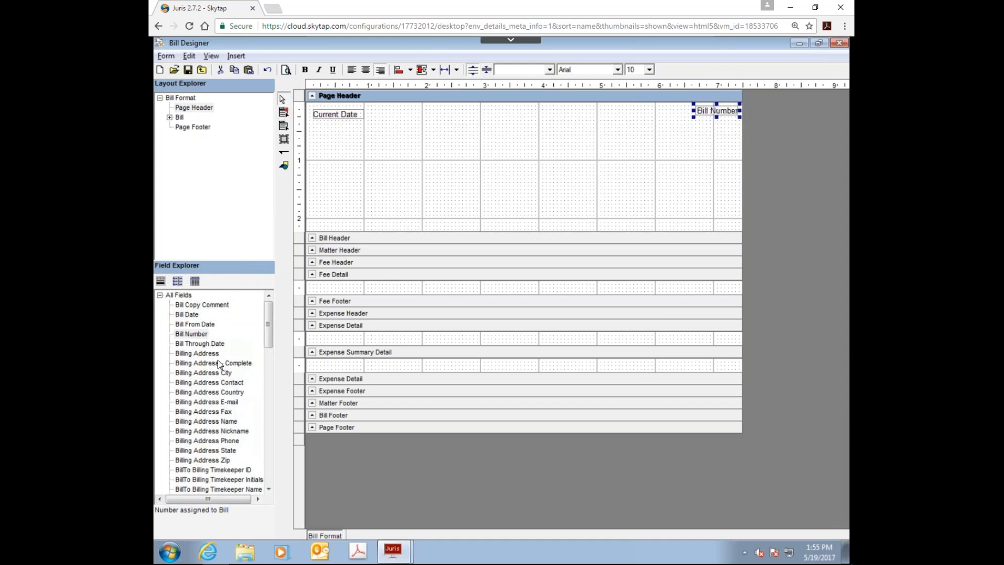
# Step: Draw a label about 0.9 inch wide in the Page Header, just left of the Bill Number field
pyautogui.click(284, 129)
pyautogui.moveTo(634, 107); pyautogui.dragTo(685, 117)
pyautogui.moveTo(685, 119); pyautogui.dragTo(685, 119)
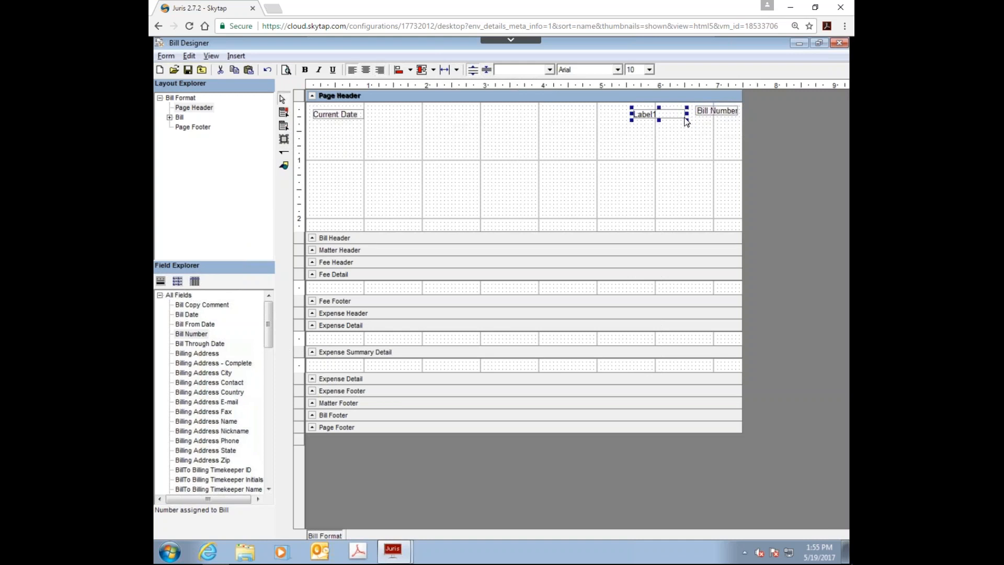
# Step: Change the new label's text to "Bill Number" and move it closer to and level with the Bill Number field
pyautogui.doubleClick(645, 116)
pyautogui.write('Bill Number')
pyautogui.click(550, 131)
pyautogui.click(661, 116)
pyautogui.moveTo(661, 120); pyautogui.dragTo(681, 116)
# Step: Delete the Bill Number label and set the Bill Number field's format specifier to User Defined
pyautogui.press('Delete')
pyautogui.click(708, 112)
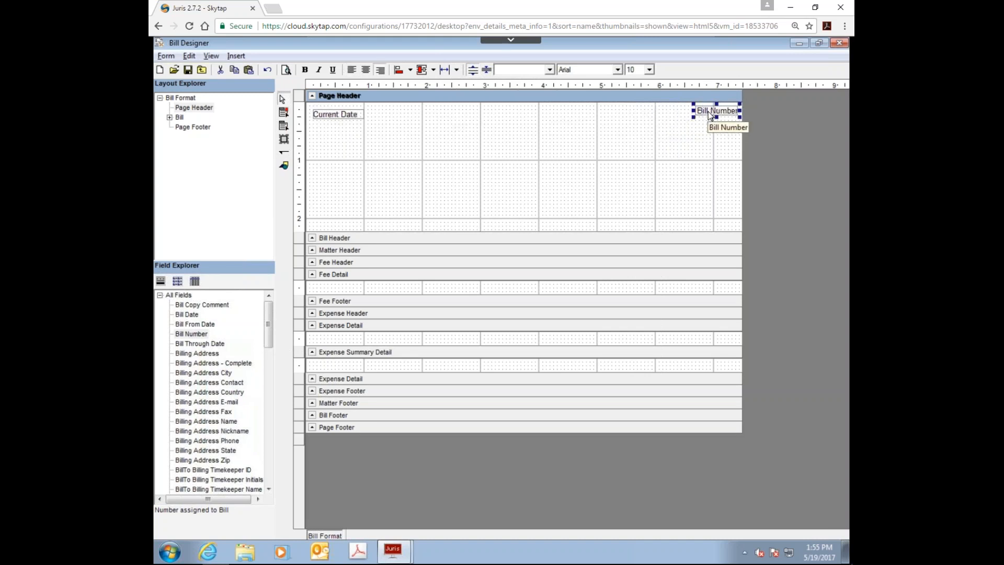
pyautogui.rightClick(710, 115)
pyautogui.click(738, 119)
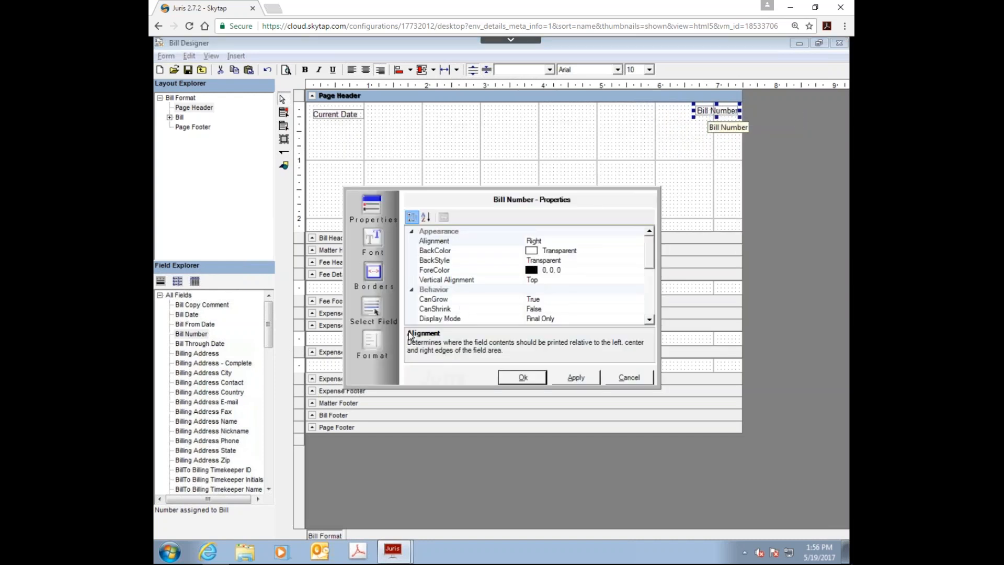
pyautogui.click(375, 347)
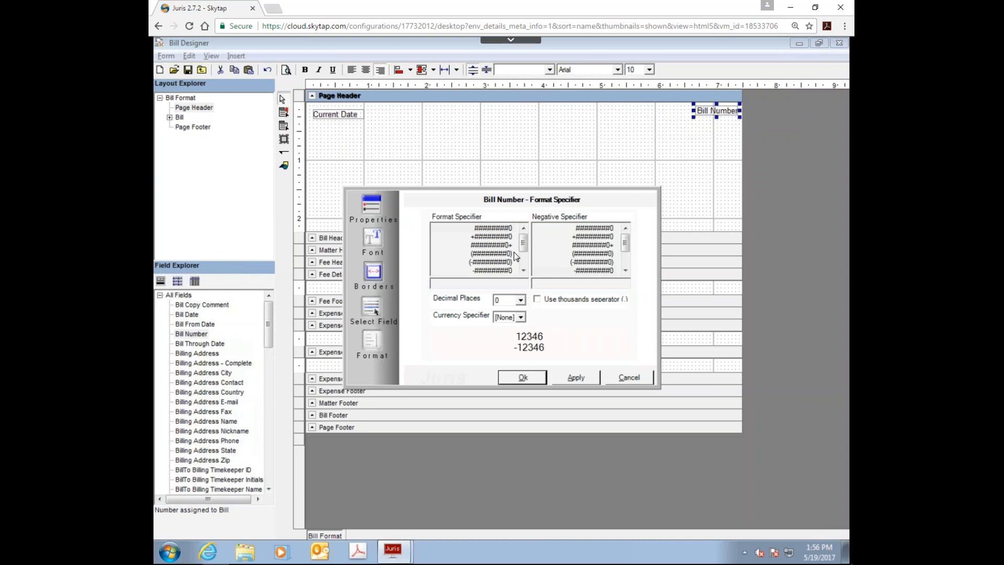
pyautogui.moveTo(526, 247); pyautogui.dragTo(522, 261)
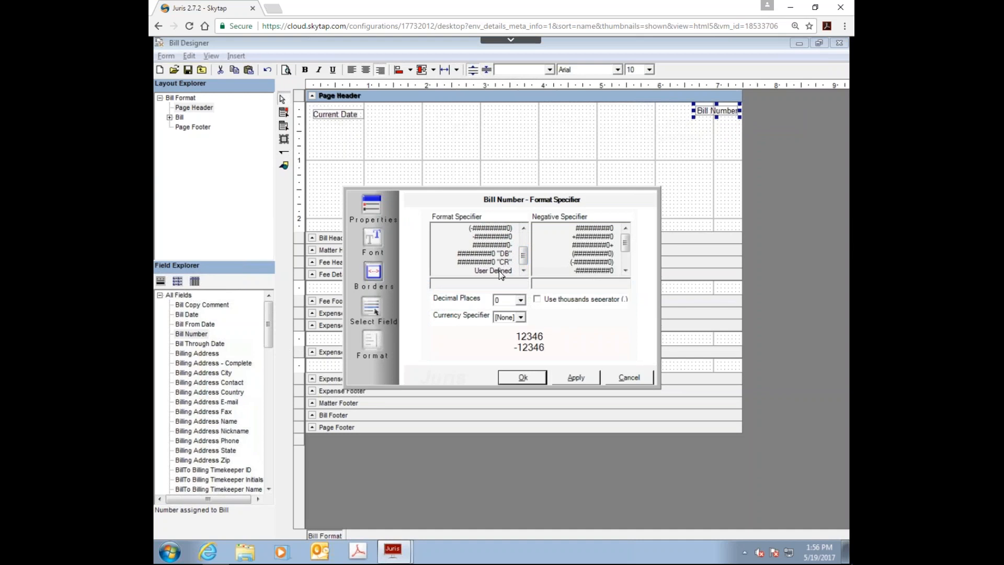
pyautogui.click(500, 271)
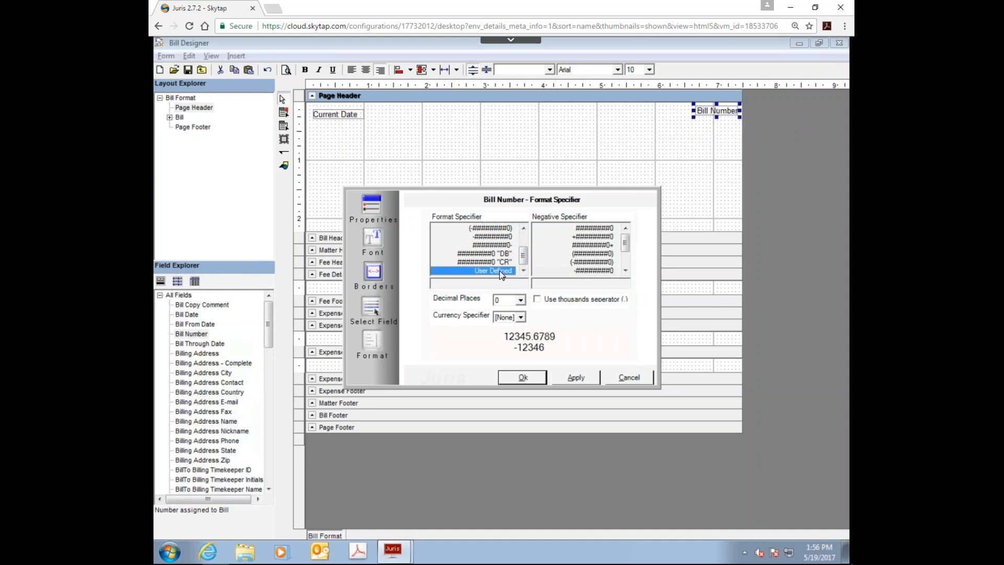
# Step: Enter "Bill Number" #####, with the text in quotation marks, as the Bill Number field's custom format and accept it
pyautogui.click(457, 284)
pyautogui.write('"')
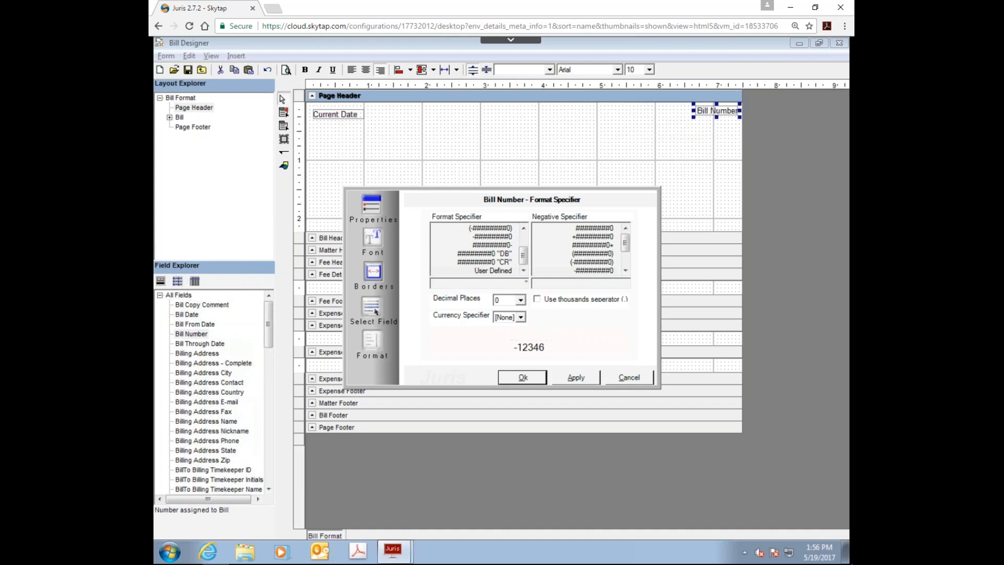
pyautogui.write('Bill Number')
pyautogui.click(495, 286)
pyautogui.click(523, 285)
pyautogui.write('"')
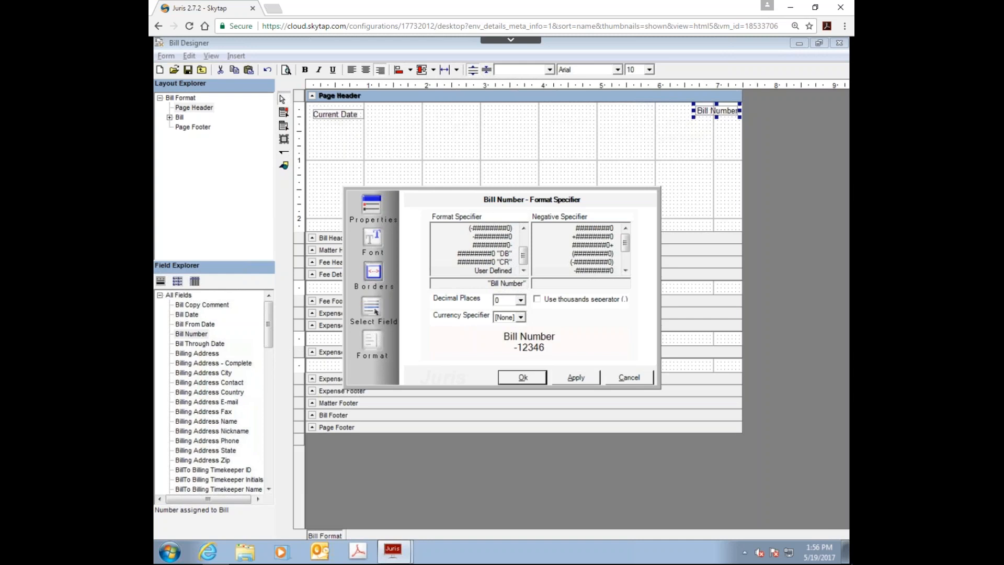
pyautogui.write(' ##')
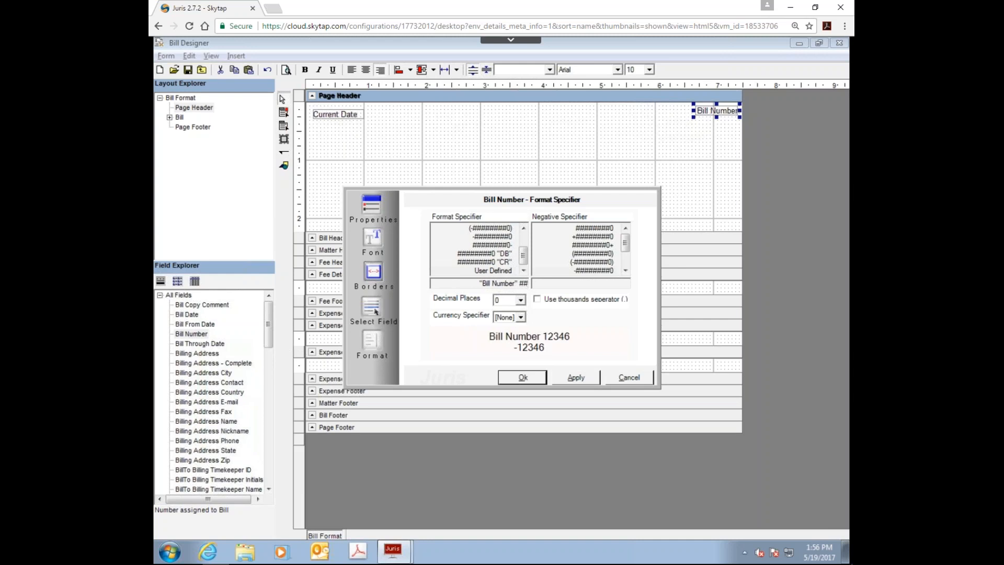
pyautogui.write('###')
pyautogui.click(535, 377)
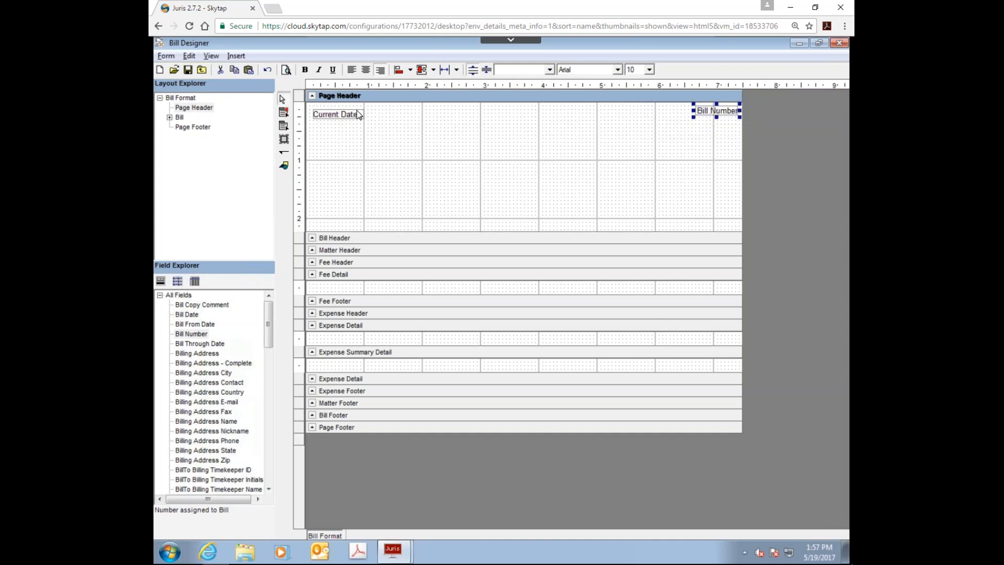
# Step: Place the Prebill Number field in the Page Header section, about 0.8 inch below the Bill Number field
pyautogui.moveTo(268, 315); pyautogui.dragTo(258, 459)
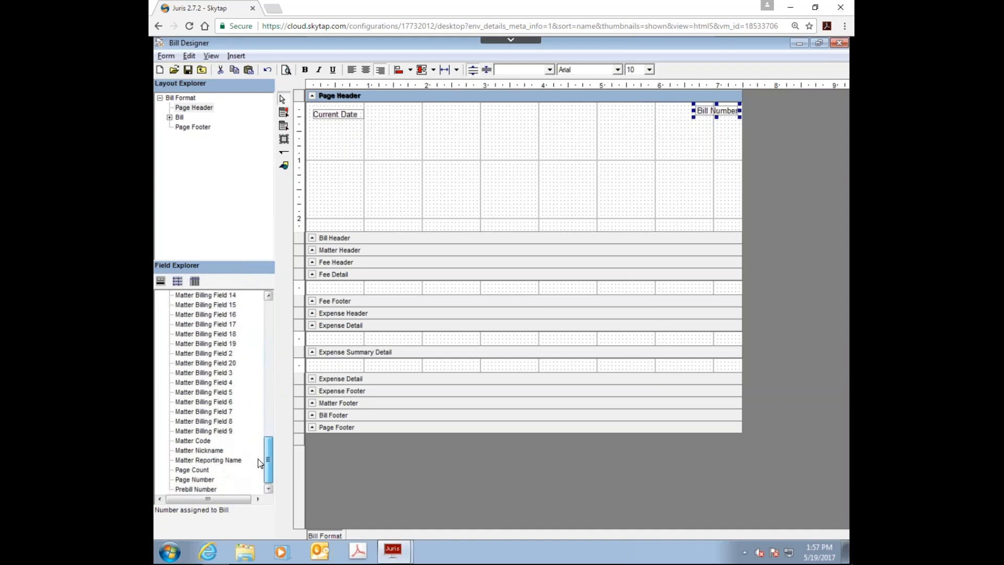
pyautogui.click(198, 489)
pyautogui.moveTo(246, 468); pyautogui.dragTo(580, 157)
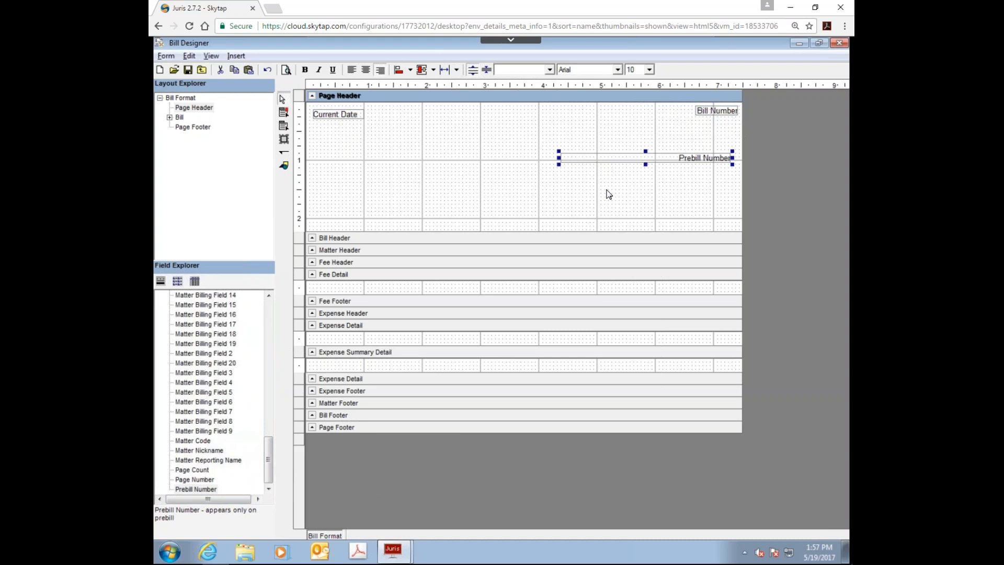
# Step: Set the Prebill Number field's format specifier to User Defined and start editing its custom format
pyautogui.rightClick(586, 161)
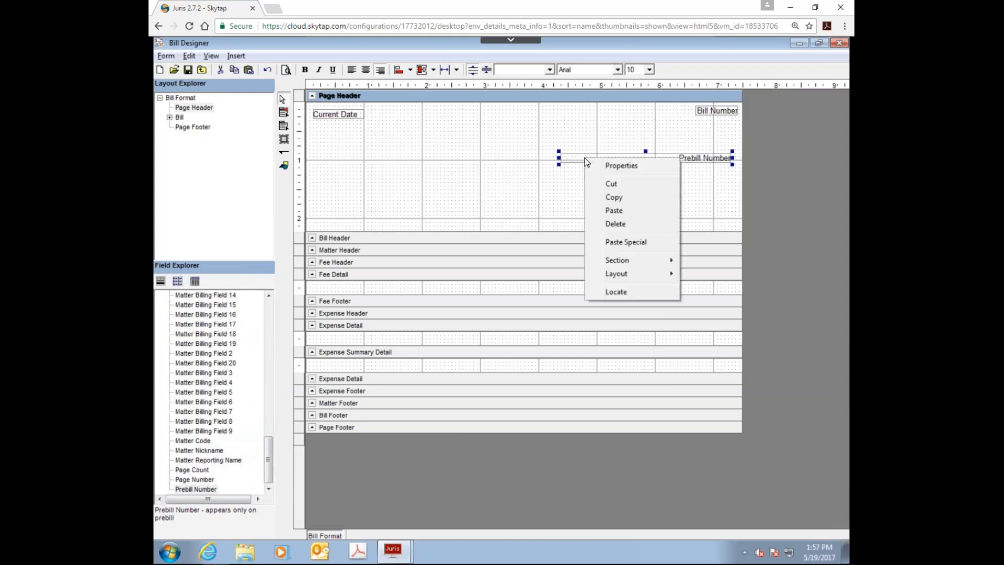
pyautogui.click(598, 165)
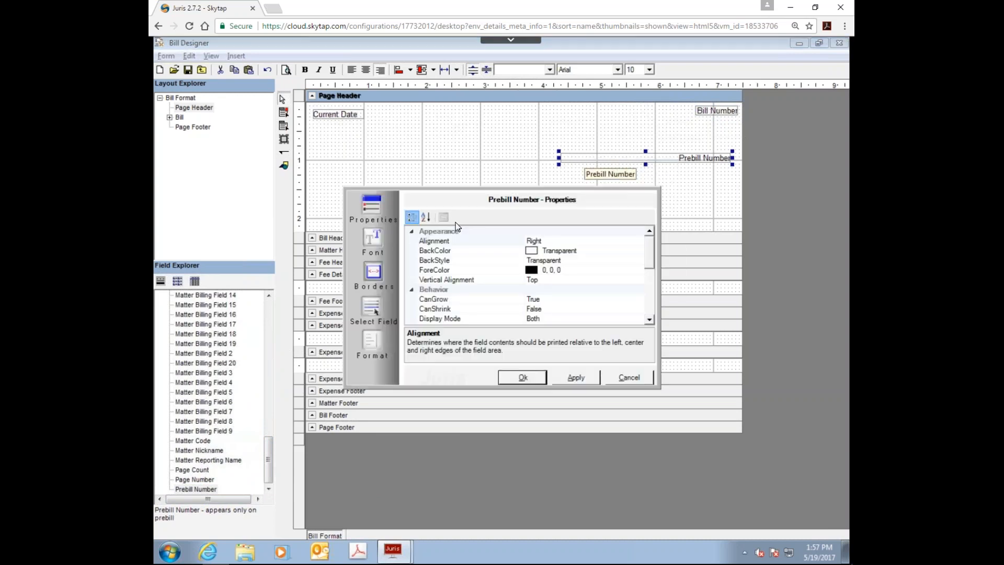
pyautogui.click(368, 341)
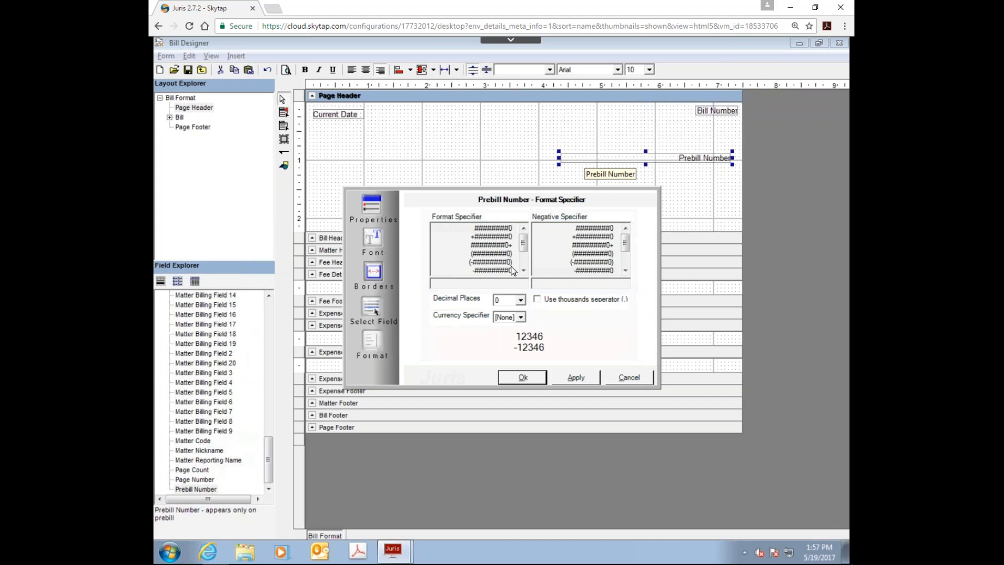
pyautogui.scroll(-2, 525, 262)
pyautogui.click(496, 268)
pyautogui.click(490, 285)
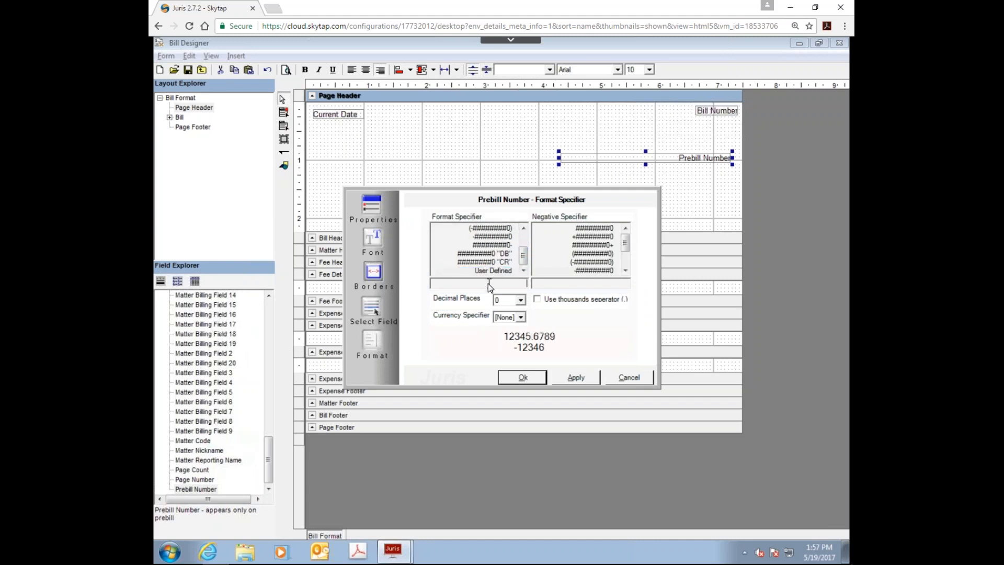
# Step: Enter "Prebill Number" #####, with the text in quotation marks, as the Prebill Number field's custom format and accept it
pyautogui.write('Prebill num')
pyautogui.press('BackSpace')
pyautogui.press('BackSpace')
pyautogui.press('BackSpace')
pyautogui.press('BackSpace')
pyautogui.press('BackSpace')
pyautogui.press('BackSpace')
pyautogui.press('BackSpace')
pyautogui.press('BackSpace')
pyautogui.press('BackSpace')
pyautogui.press('BackSpace')
pyautogui.press('BackSpace')
pyautogui.write('"Prebill number"')
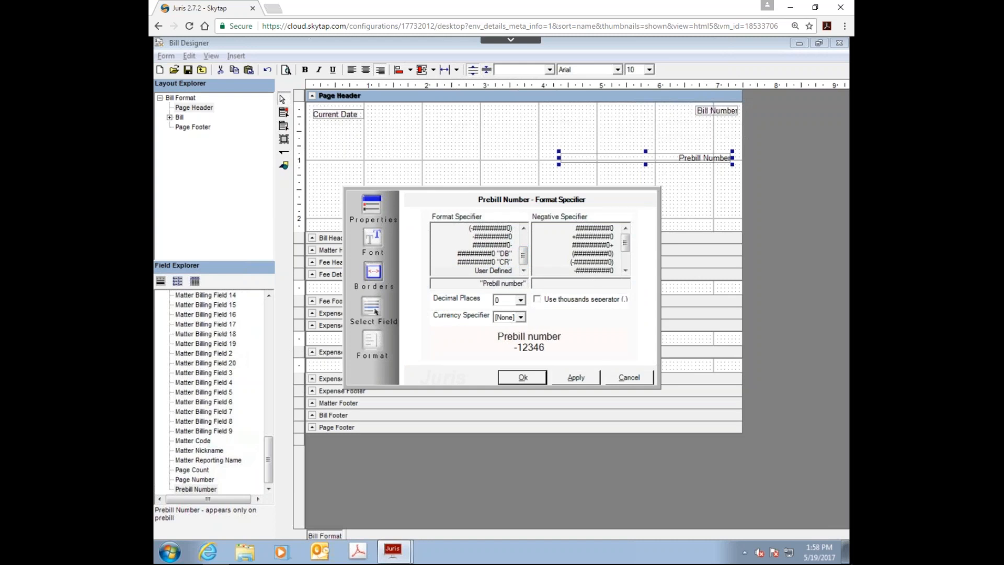
pyautogui.write(' #####')
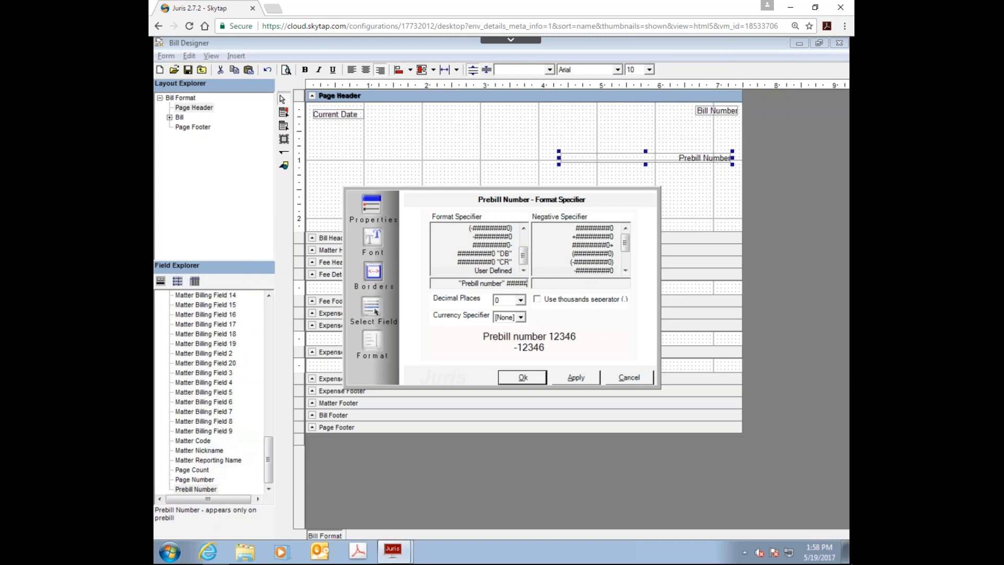
pyautogui.press('Delete')
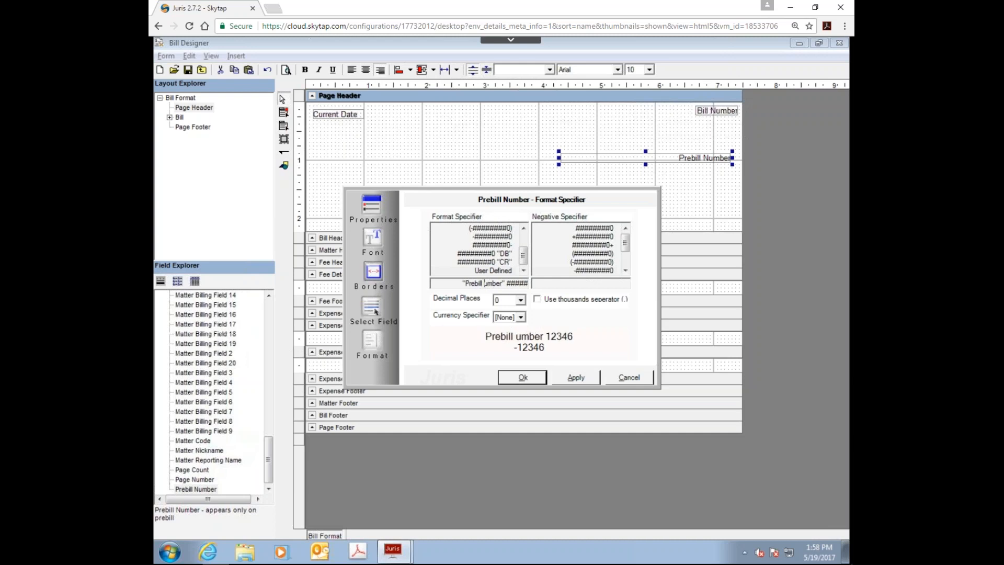
pyautogui.click(526, 377)
# Step: Set the Prebill Number field's display mode to Prebill Only and accept its properties
pyautogui.rightClick(662, 158)
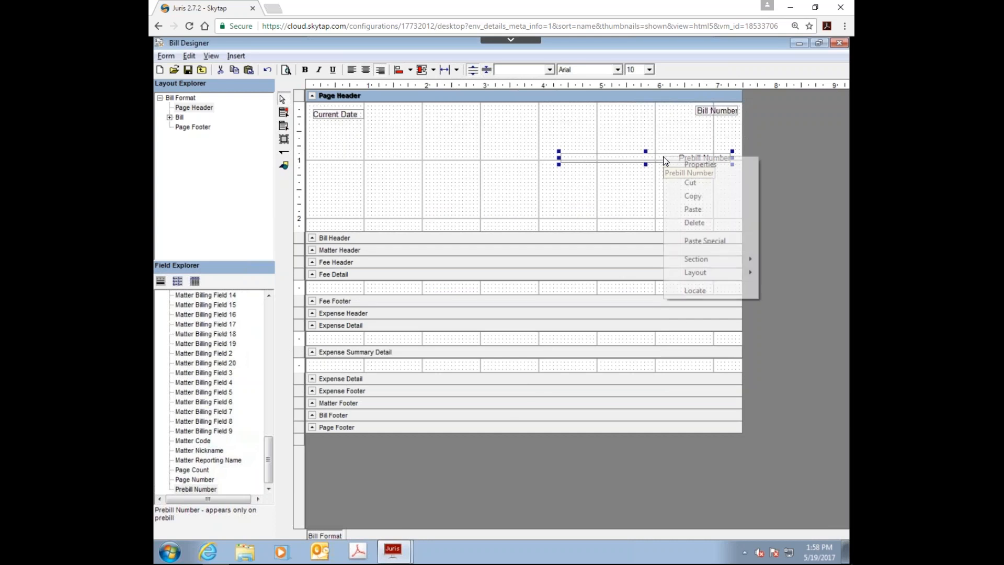
pyautogui.click(688, 166)
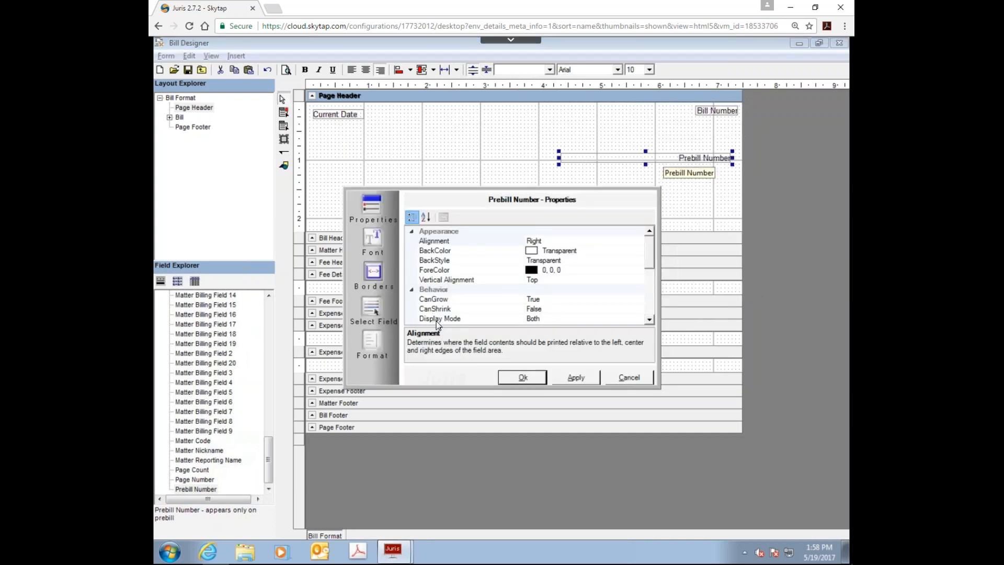
pyautogui.click(649, 320)
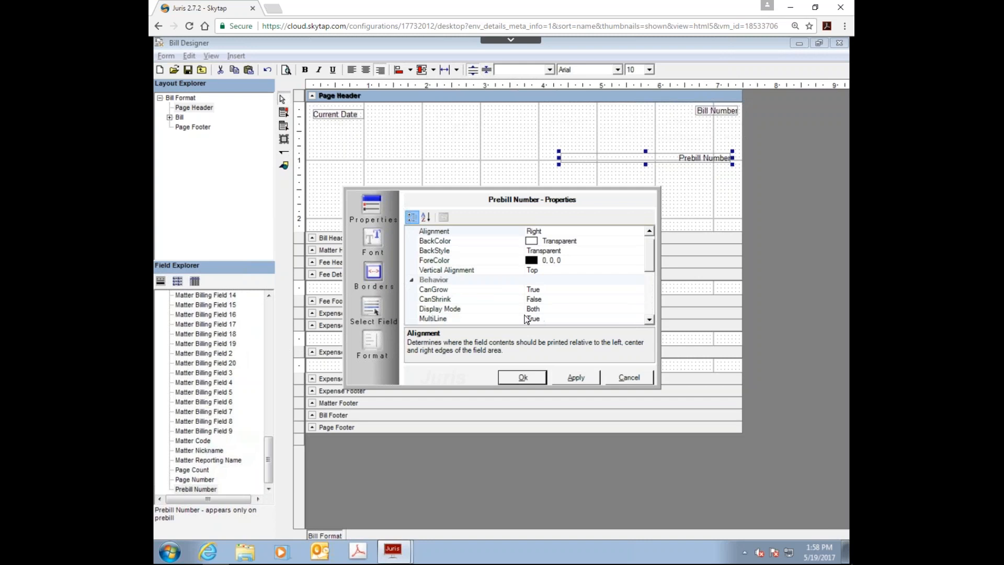
pyautogui.click(549, 309)
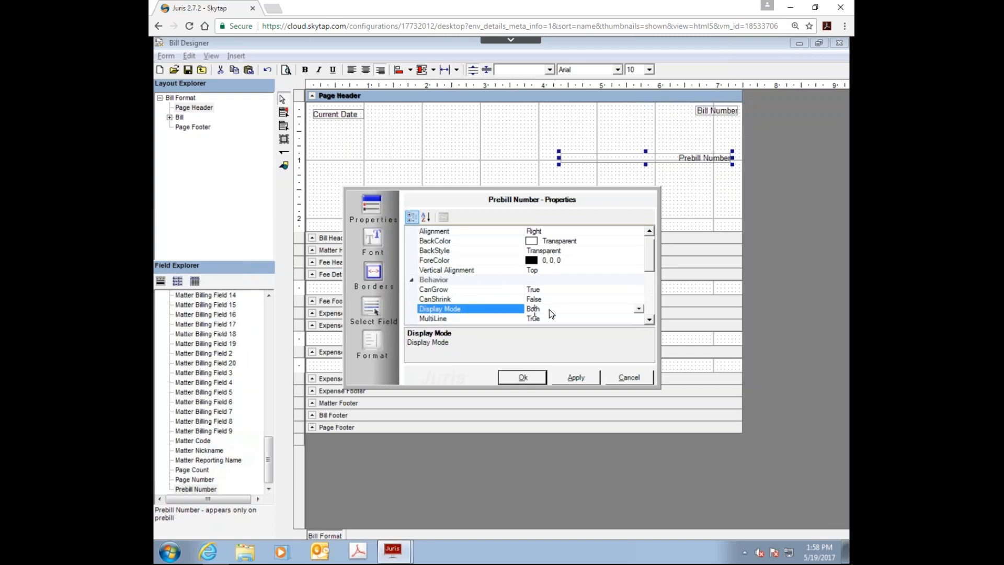
pyautogui.click(638, 308)
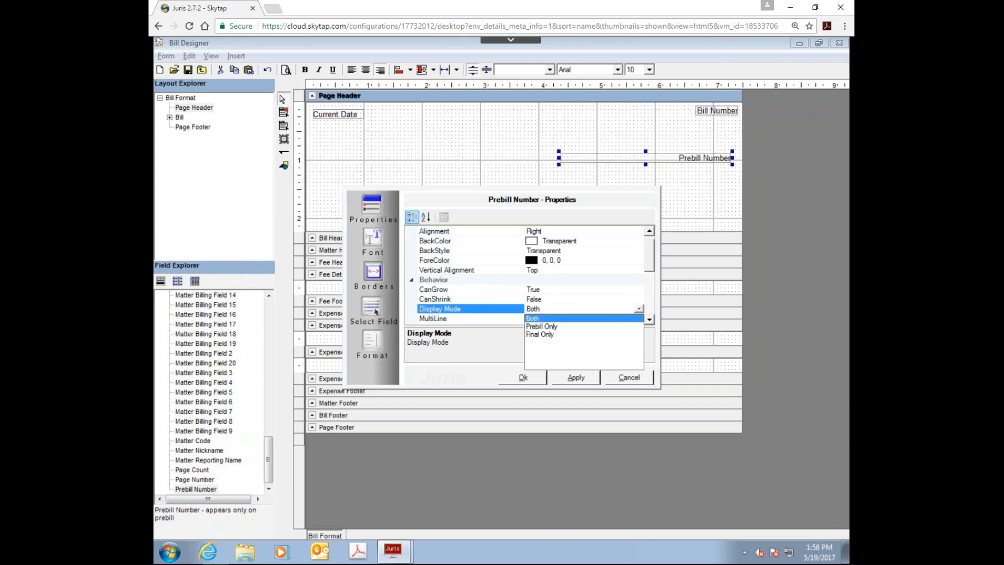
pyautogui.click(542, 326)
pyautogui.click(522, 378)
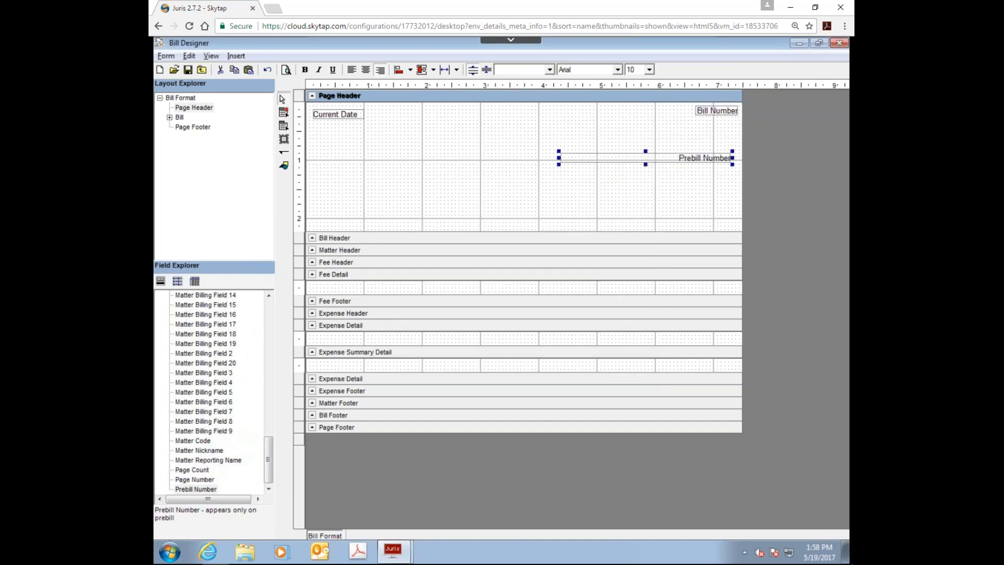
# Step: Narrow the Prebill Number field to about 1.2 inches and move it on top of the Bill Number field
pyautogui.moveTo(560, 158); pyautogui.dragTo(661, 158)
pyautogui.moveTo(689, 161); pyautogui.dragTo(701, 113)
pyautogui.click(584, 174)
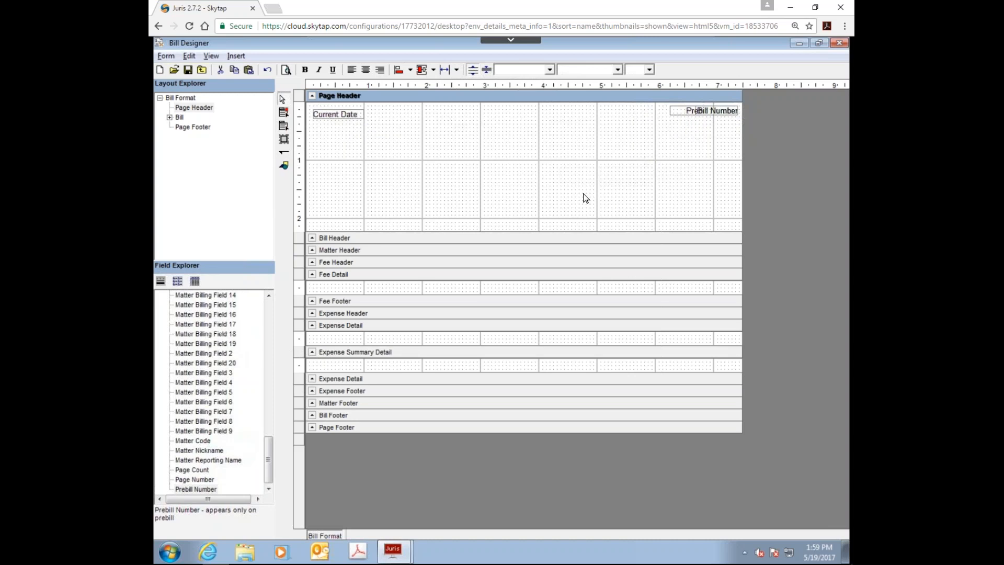
# Step: Shrink the Page Header section to about 0.35 inch high and expand the Bill Header section to about 2.7 inches
pyautogui.moveTo(466, 233); pyautogui.dragTo(458, 124)
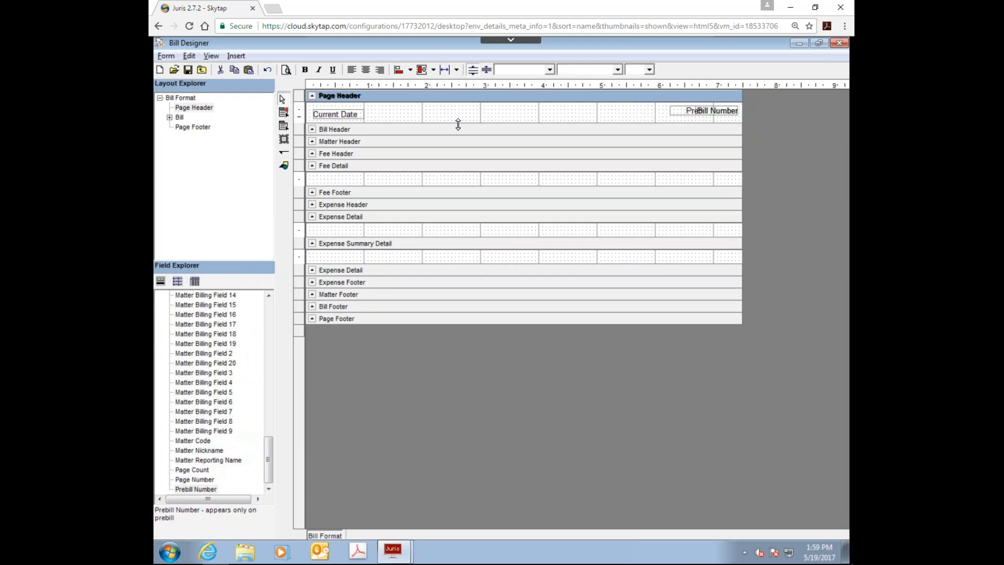
pyautogui.click(385, 131)
pyautogui.moveTo(397, 136); pyautogui.dragTo(417, 290)
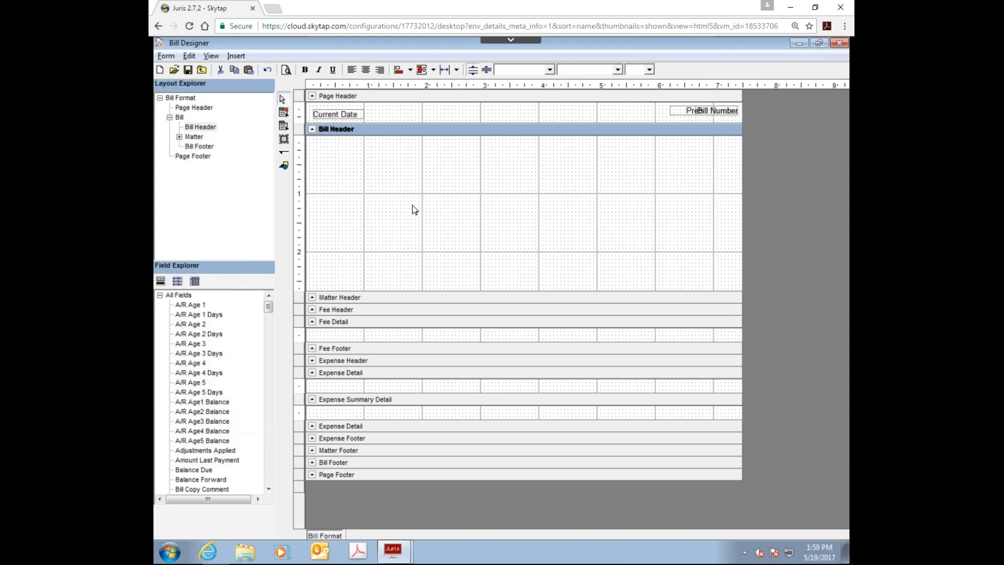
# Step: Draw an image frame about 1.7 by 1.5 inches in the Bill Header and assign it the scales picture from Juris Training Files
pyautogui.click(282, 140)
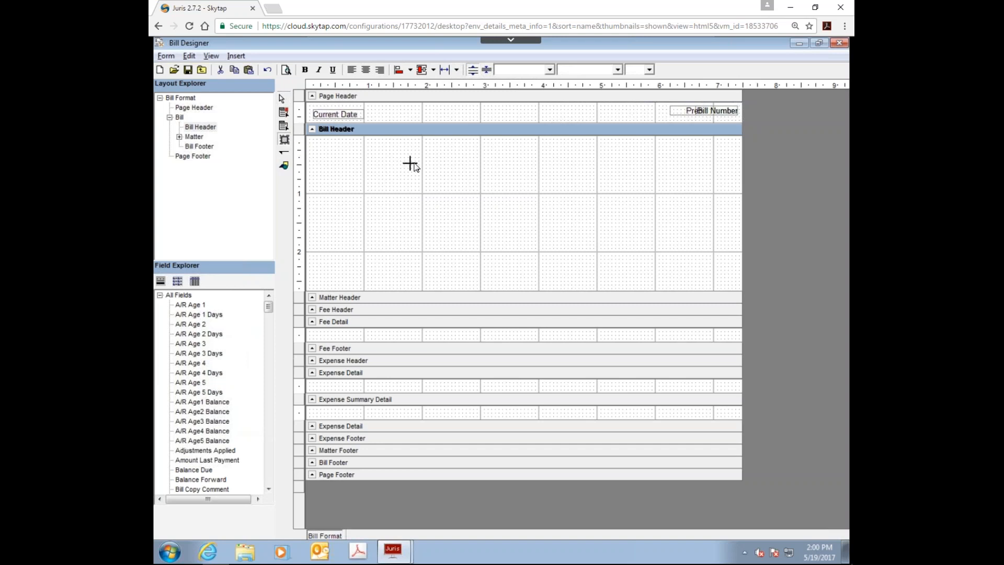
pyautogui.moveTo(461, 142); pyautogui.dragTo(564, 232)
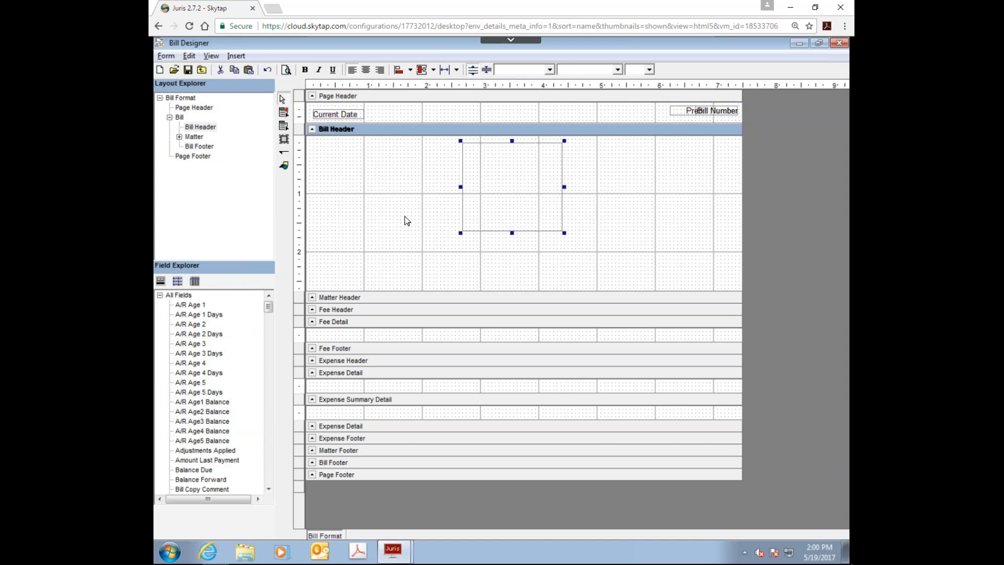
pyautogui.rightClick(498, 176)
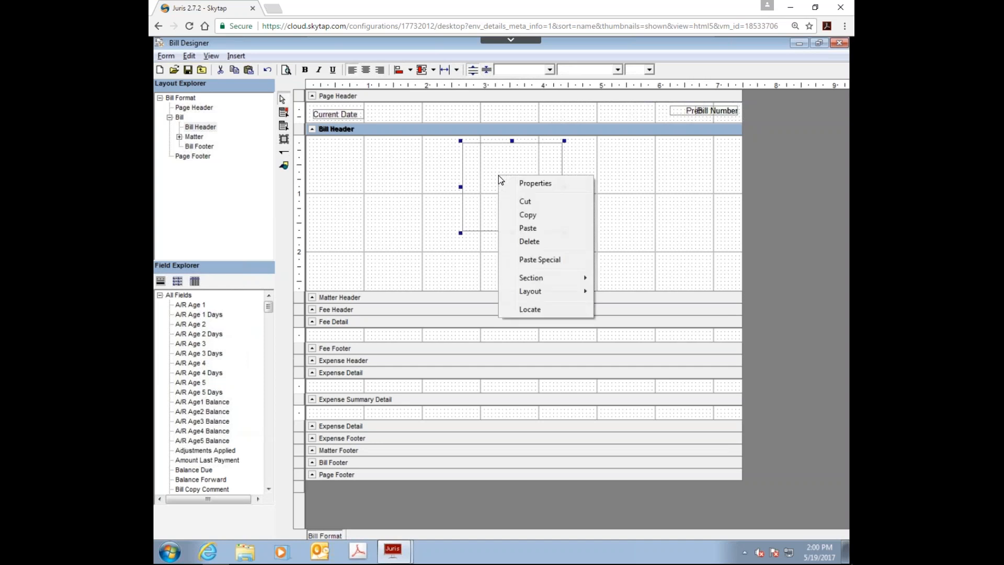
pyautogui.click(533, 183)
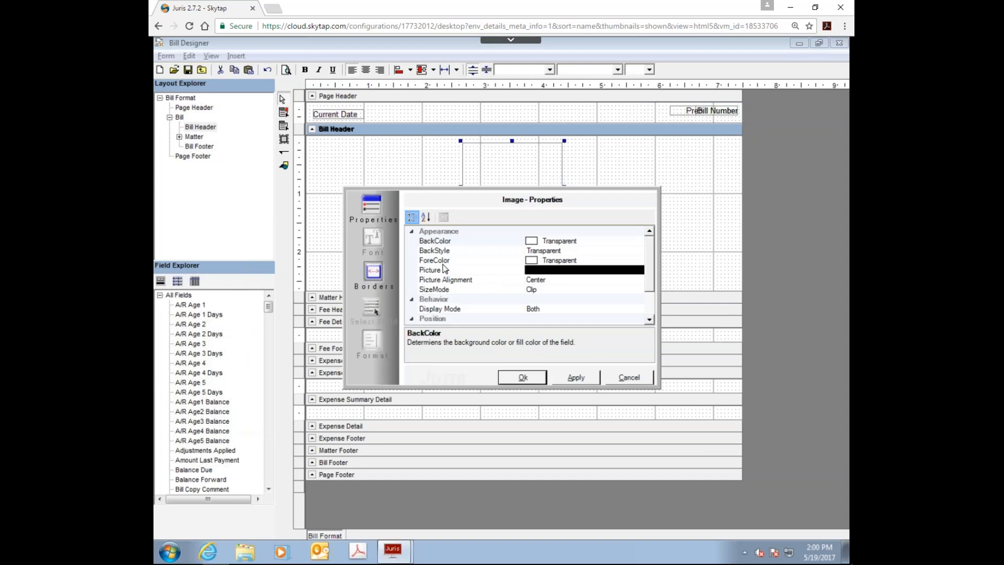
pyautogui.click(533, 270)
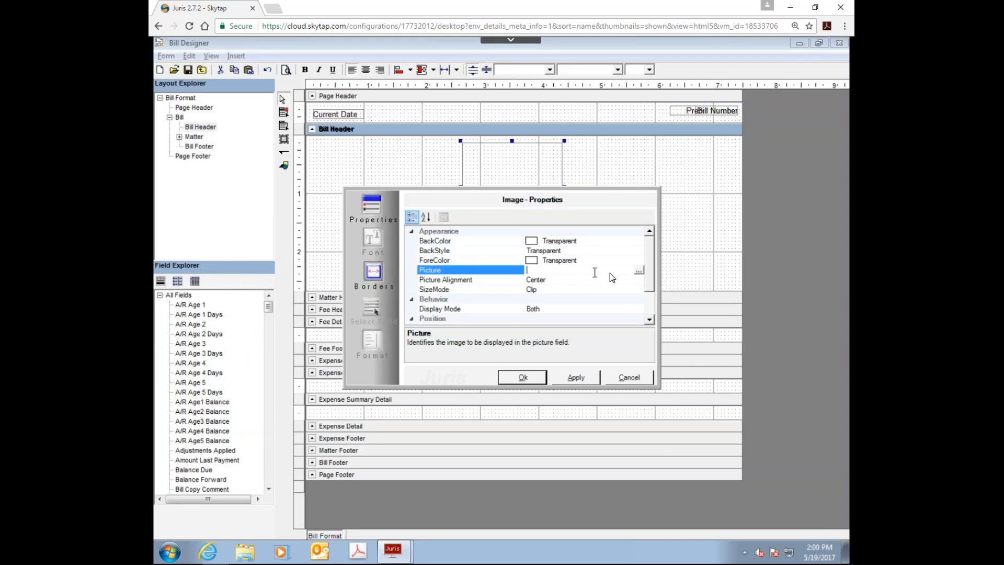
pyautogui.click(638, 270)
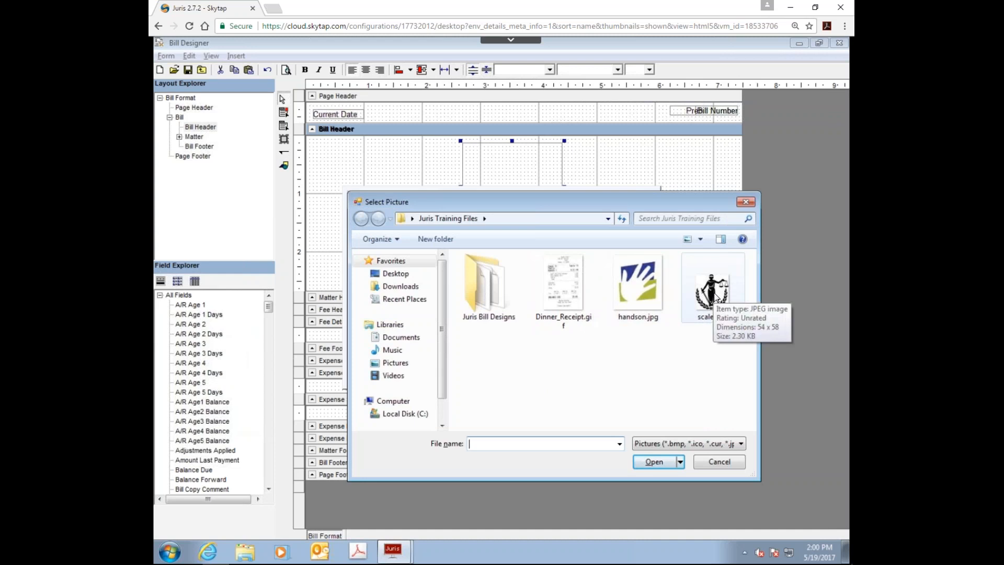
pyautogui.doubleClick(713, 293)
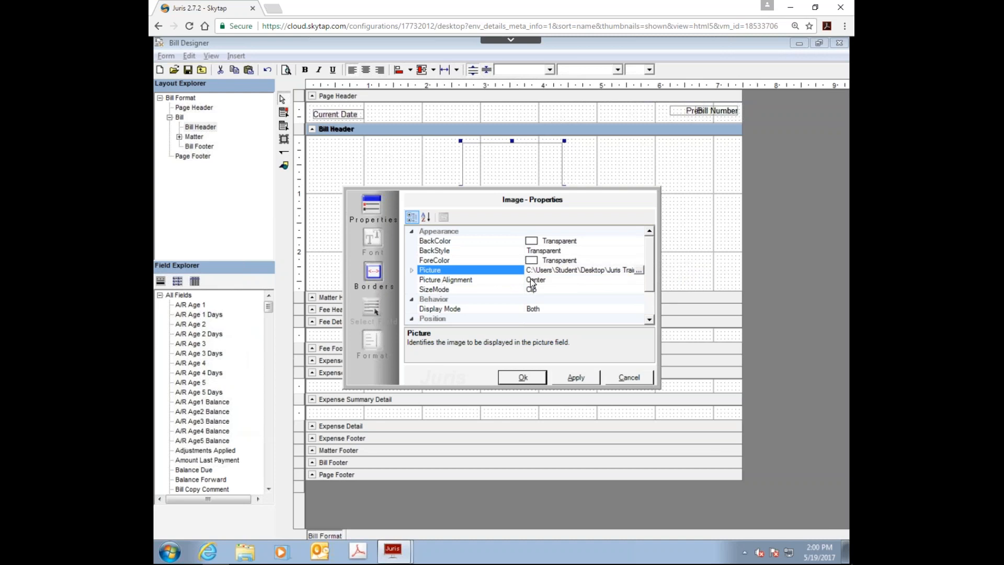
# Step: Set the image's size mode to Stretch, choose its picture alignment, and accept the image properties
pyautogui.click(639, 280)
pyautogui.click(639, 280)
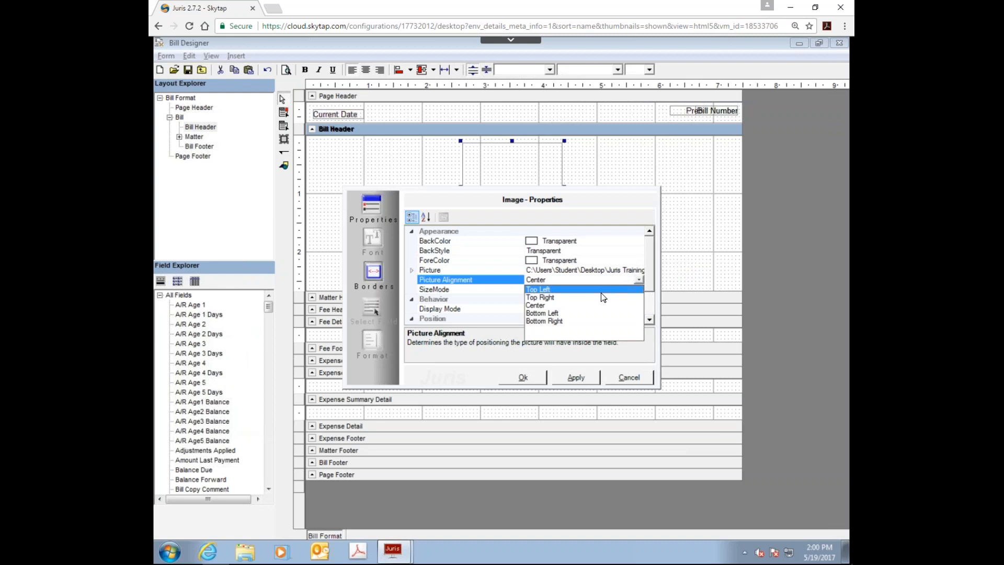
pyautogui.click(478, 293)
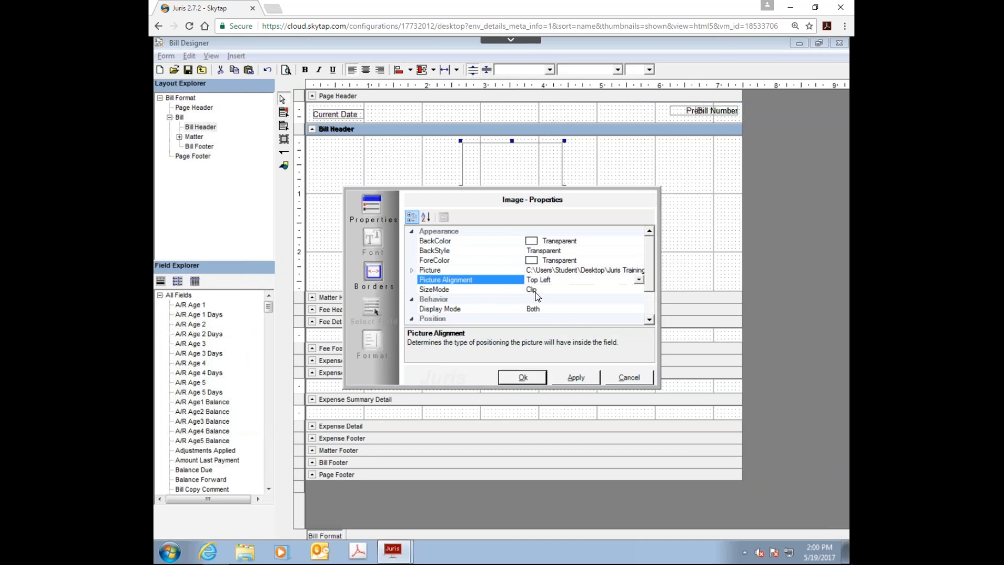
pyautogui.click(579, 290)
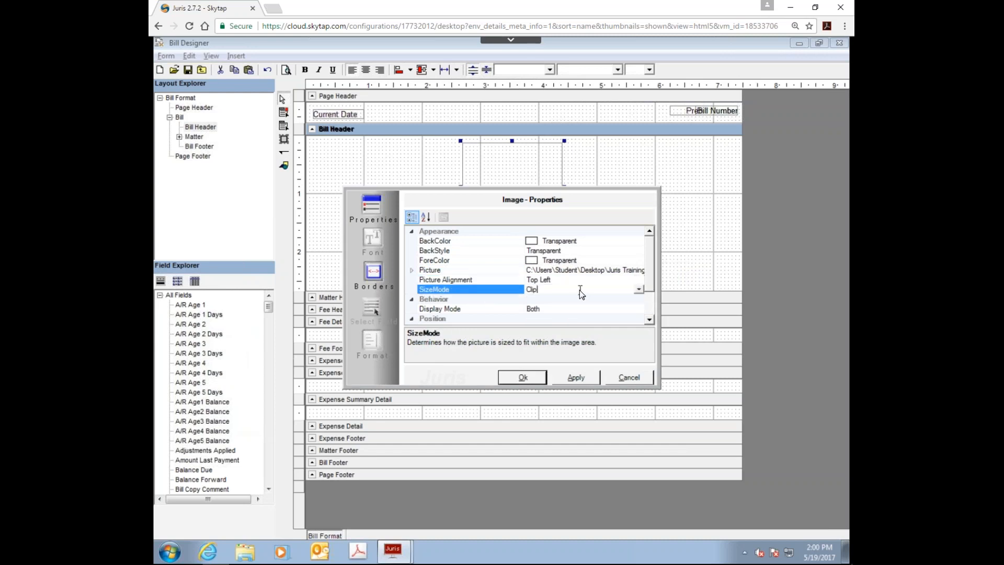
pyautogui.click(638, 289)
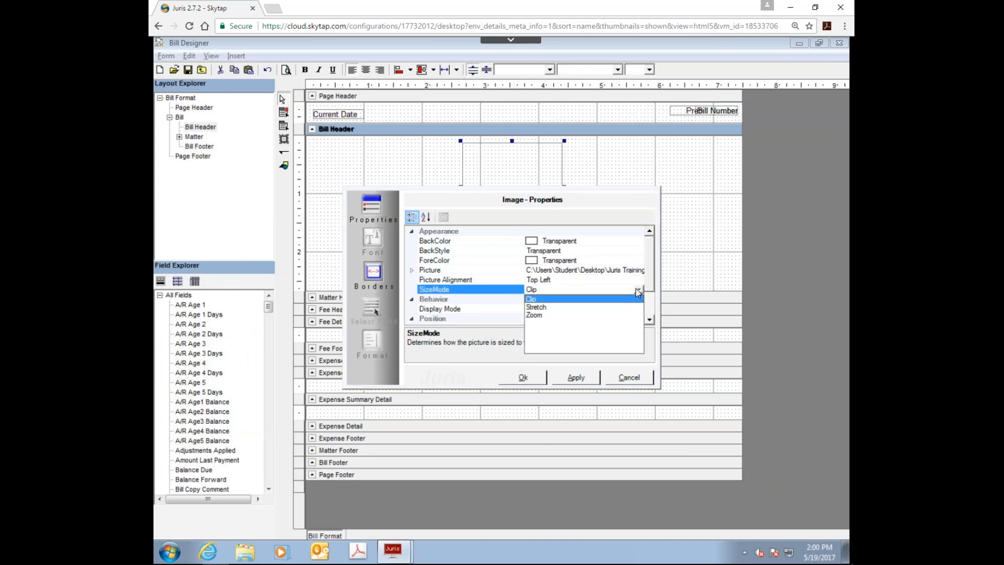
pyautogui.click(542, 307)
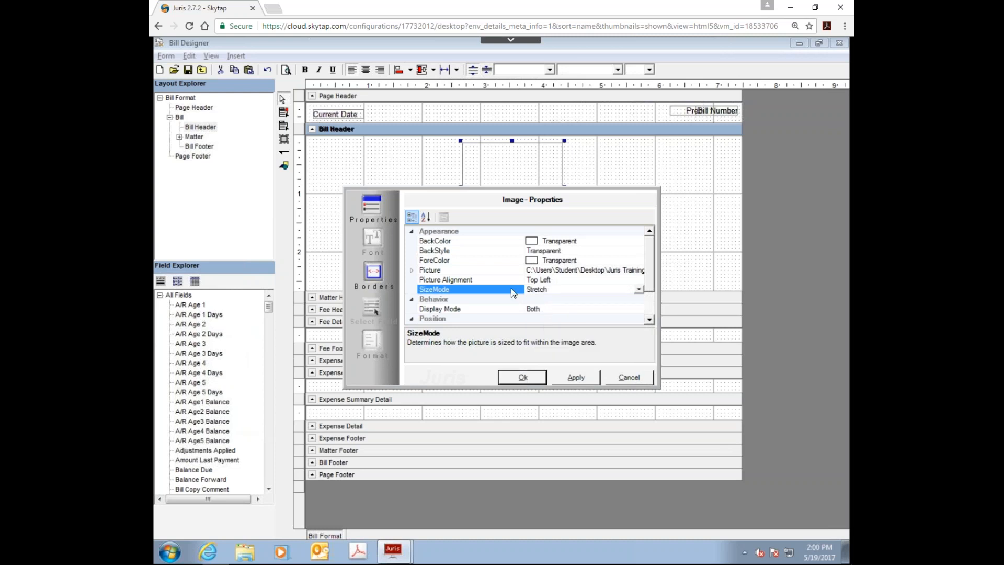
pyautogui.click(629, 281)
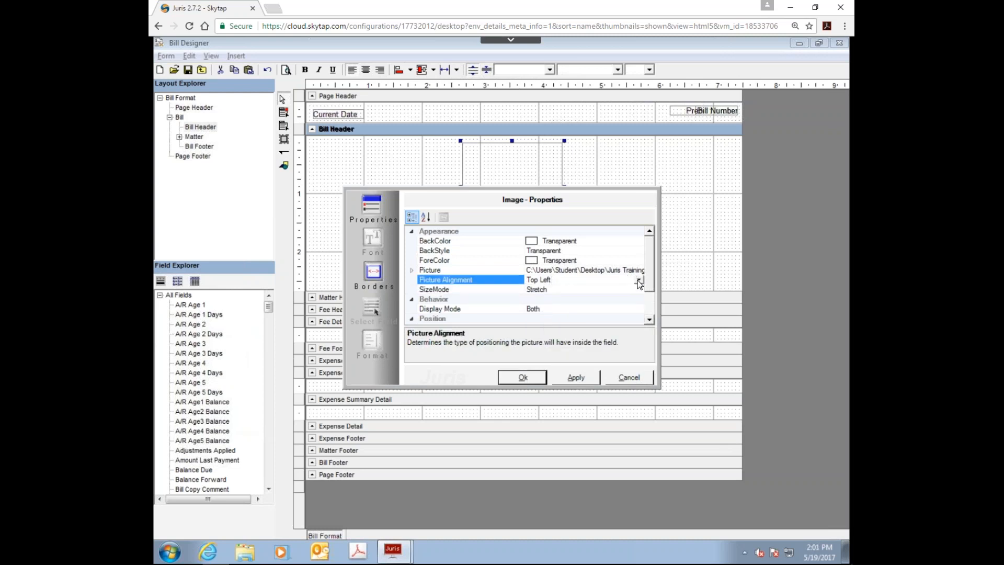
pyautogui.click(637, 280)
pyautogui.click(535, 311)
pyautogui.click(525, 377)
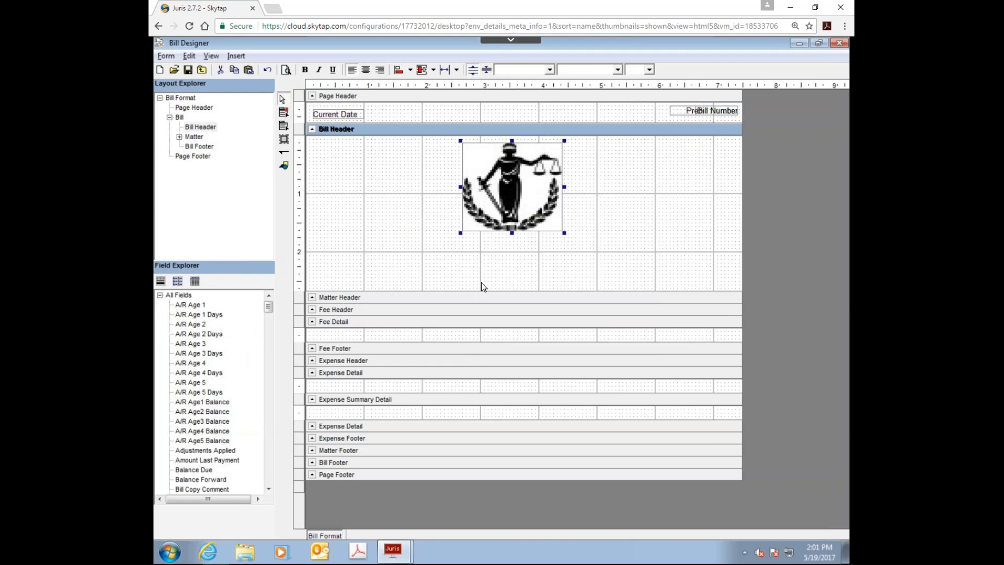
# Step: Shrink the scales image to about 1.3 by 1.2 inches and move it to the upper middle of the Bill Header
pyautogui.moveTo(564, 234); pyautogui.dragTo(542, 214)
pyautogui.moveTo(521, 182); pyautogui.dragTo(539, 174)
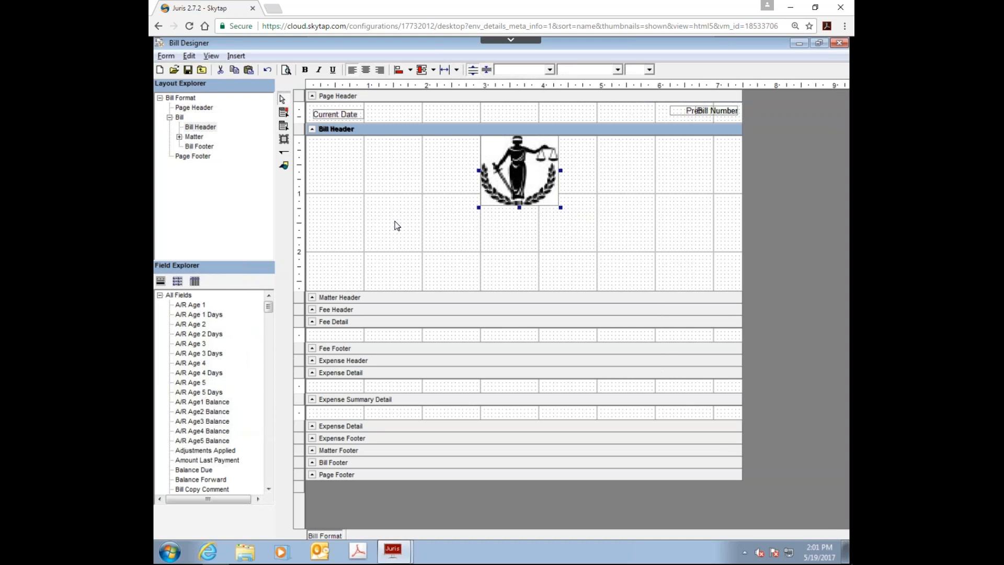
pyautogui.click(347, 241)
# Step: Add the Client Reporting Name field at the left margin of the Bill Header, just below the image's lower edge
pyautogui.moveTo(270, 312); pyautogui.dragTo(265, 340)
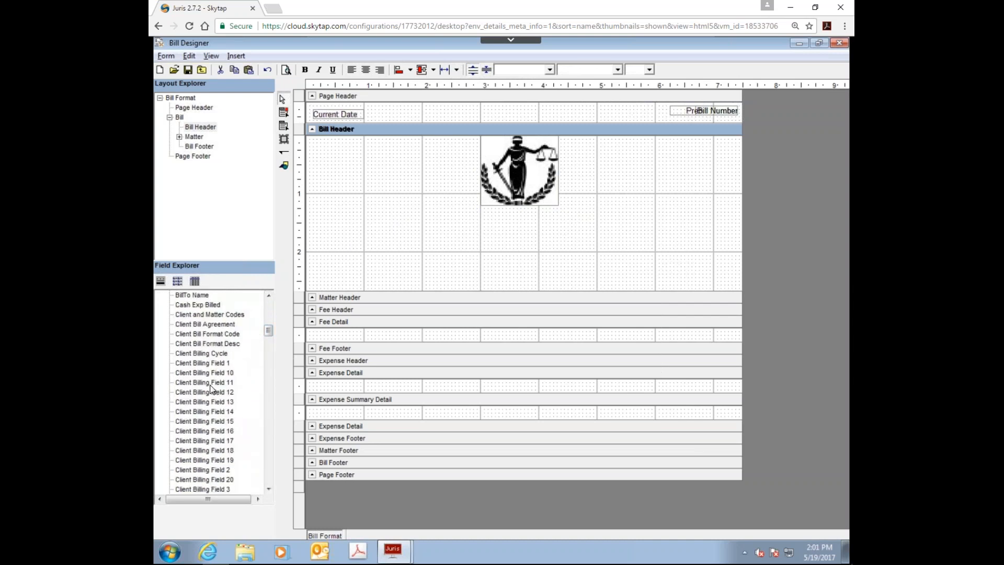
pyautogui.click(269, 346)
pyautogui.moveTo(270, 348); pyautogui.dragTo(274, 370)
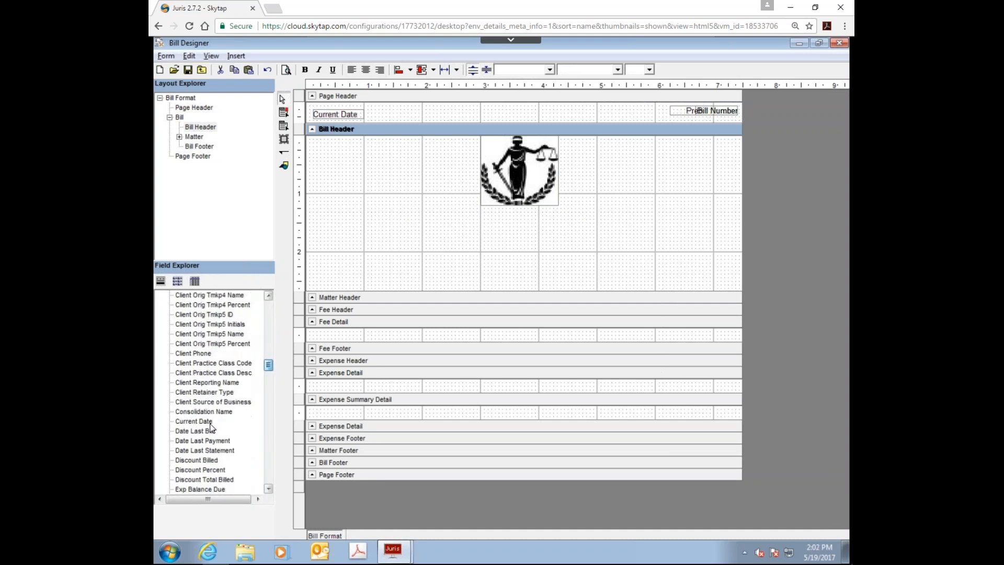
pyautogui.click(205, 383)
pyautogui.moveTo(198, 381); pyautogui.dragTo(310, 217)
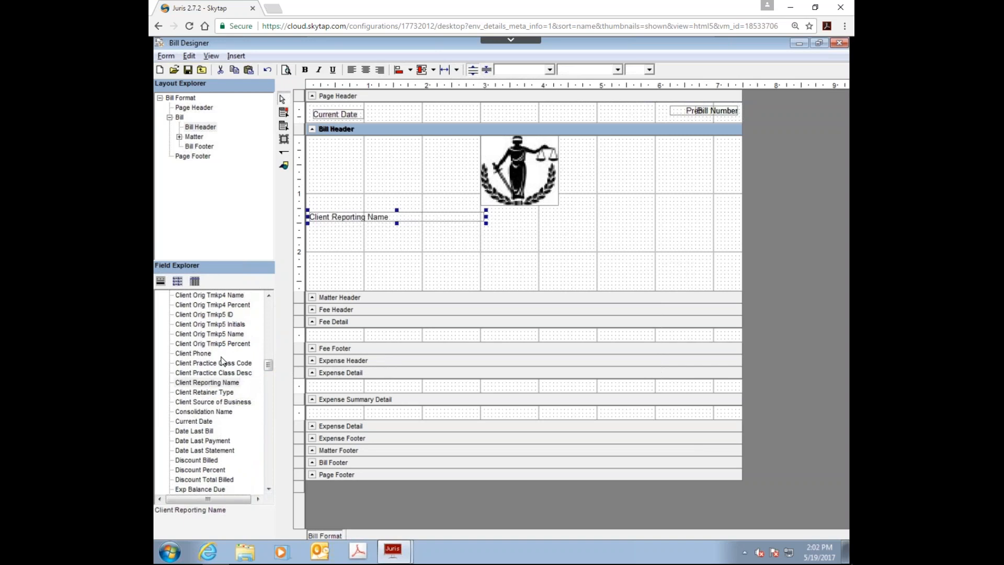
# Step: Add the Billing Address - Complete field directly under Client Reporting Name and extend its height to about 0.9 inch
pyautogui.scroll(2, 269, 365)
pyautogui.moveTo(269, 365); pyautogui.dragTo(268, 319)
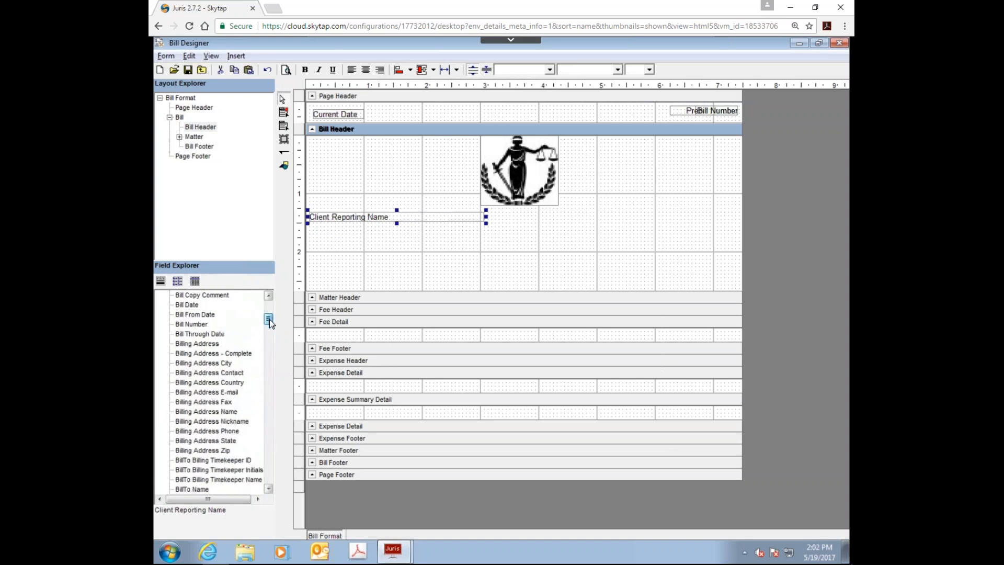
pyautogui.click(199, 353)
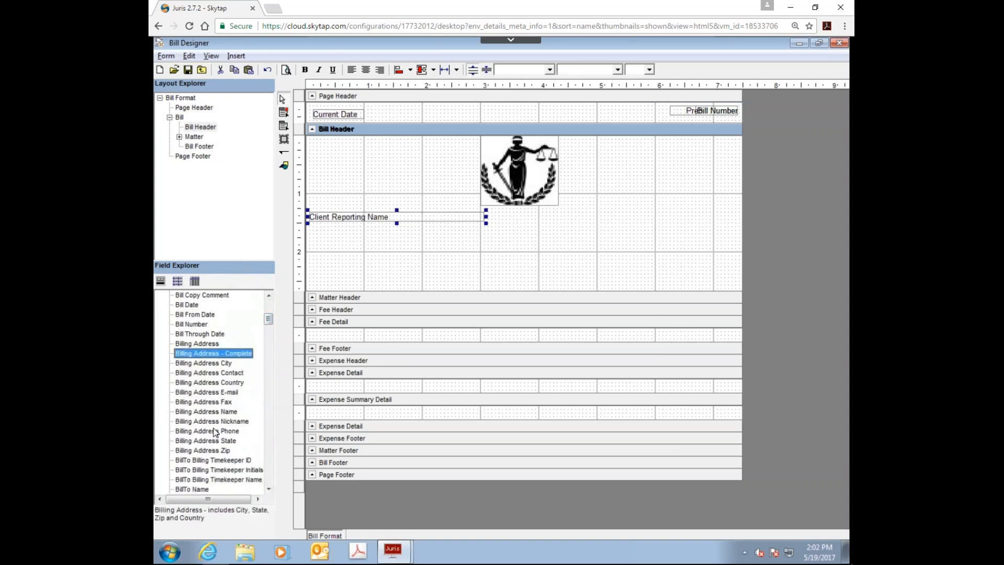
pyautogui.moveTo(209, 347); pyautogui.dragTo(310, 227)
pyautogui.moveTo(397, 234); pyautogui.dragTo(399, 277)
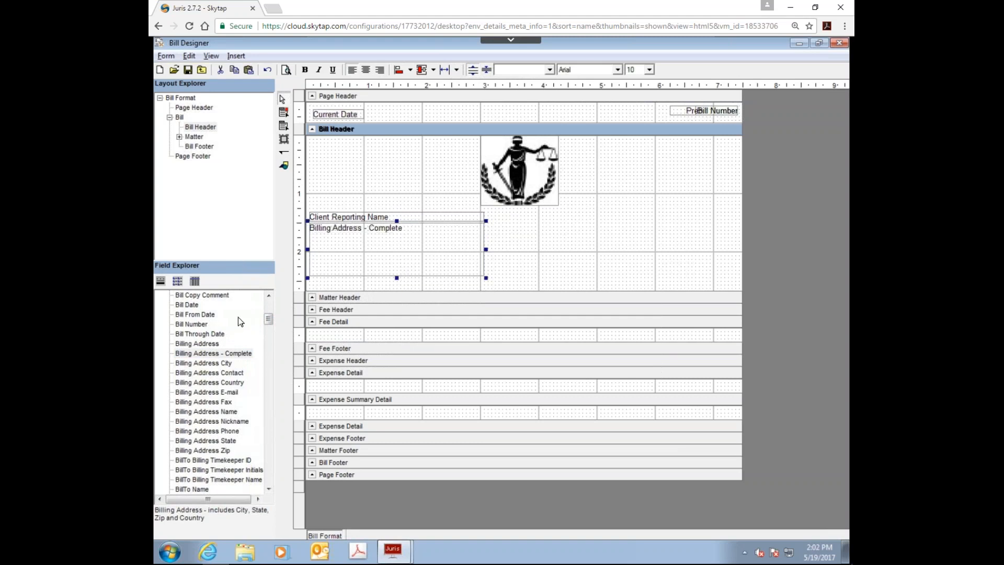
# Step: Add a Bill Number field level with Client Reporting Name near the right margin and give it the user-defined format "Invoice Number" #####
pyautogui.moveTo(268, 320)
pyautogui.mouseDown()
pyautogui.moveTo(264, 303)
pyautogui.moveTo(266, 332)
pyautogui.moveTo(267, 320)
pyautogui.mouseUp()
pyautogui.moveTo(191, 304); pyautogui.dragTo(564, 218)
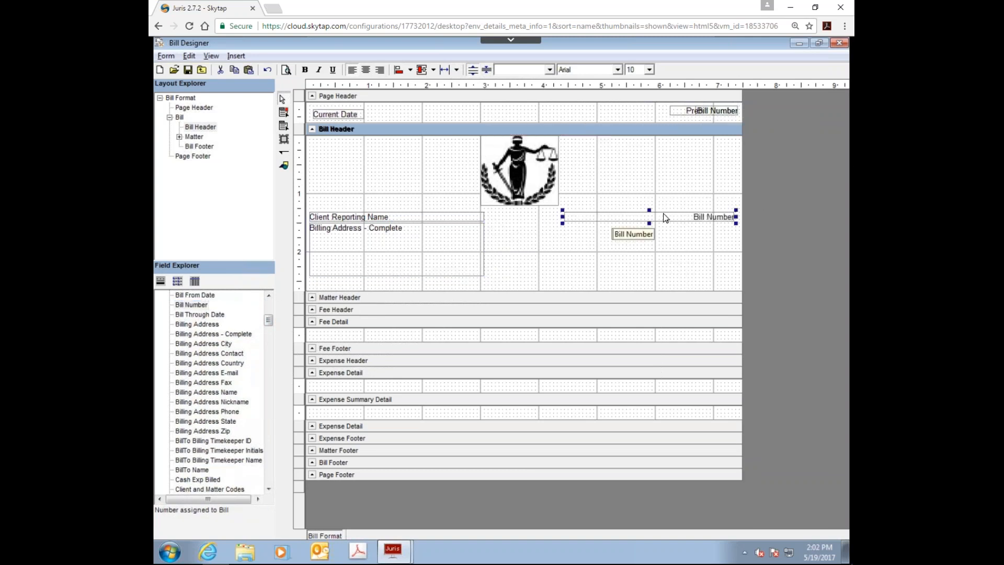
pyautogui.rightClick(708, 220)
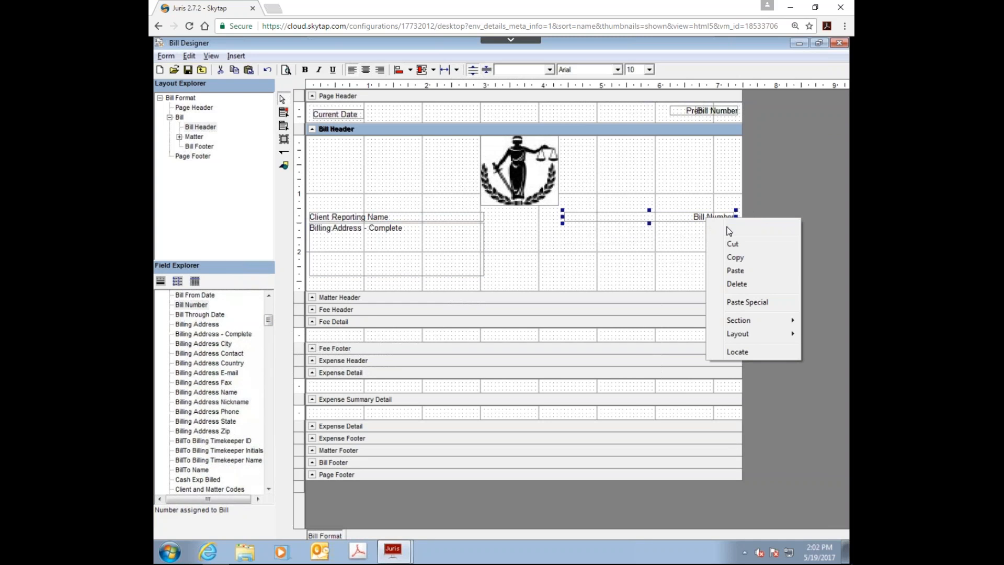
pyautogui.click(730, 231)
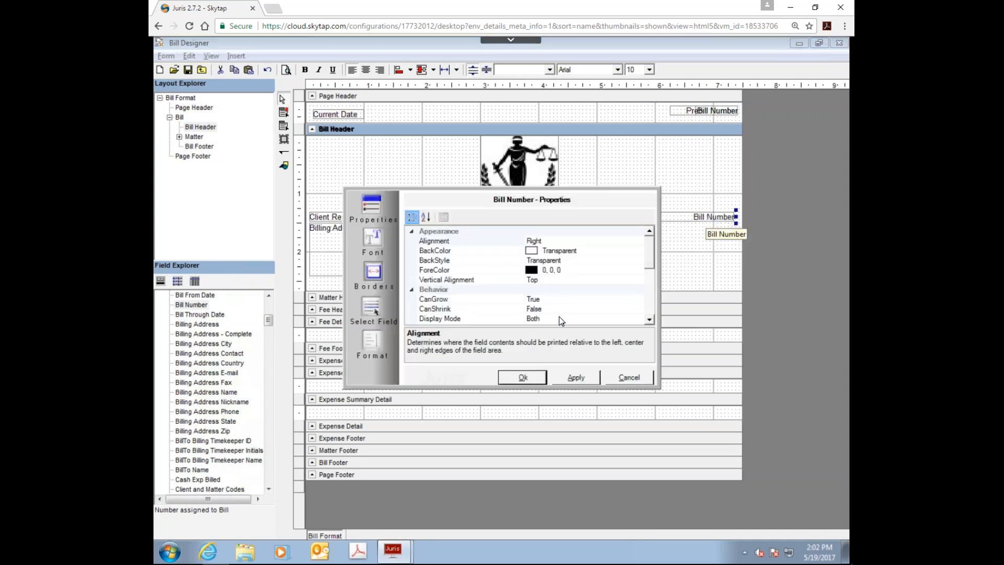
pyautogui.moveTo(647, 249); pyautogui.dragTo(649, 256)
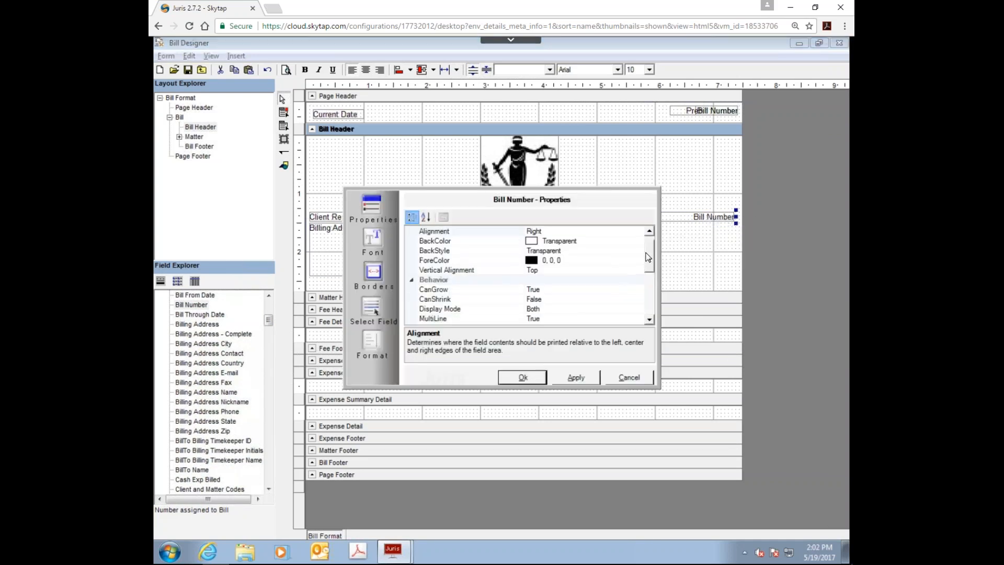
pyautogui.click(381, 340)
pyautogui.scroll(-2, 528, 247)
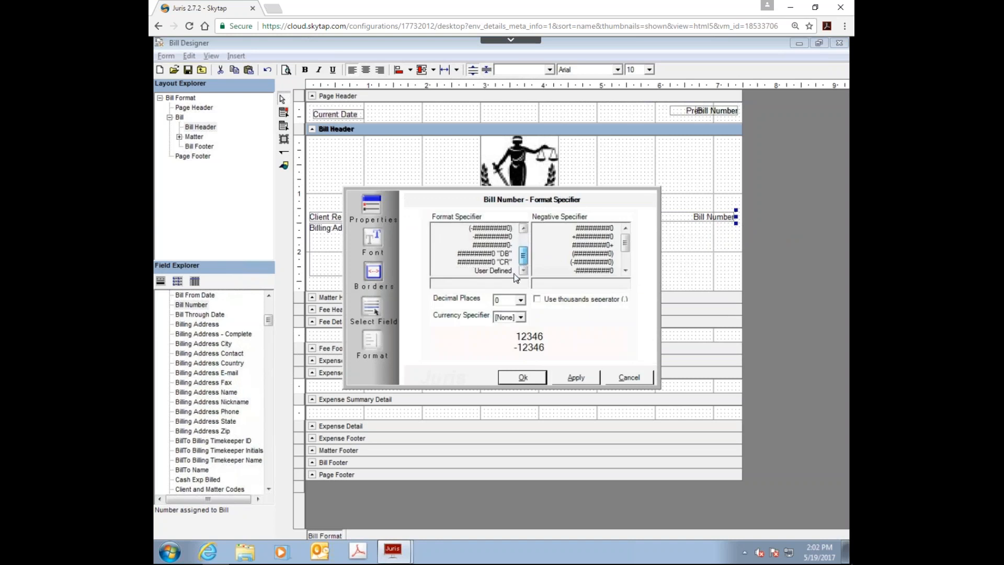
pyautogui.click(491, 271)
pyautogui.click(484, 284)
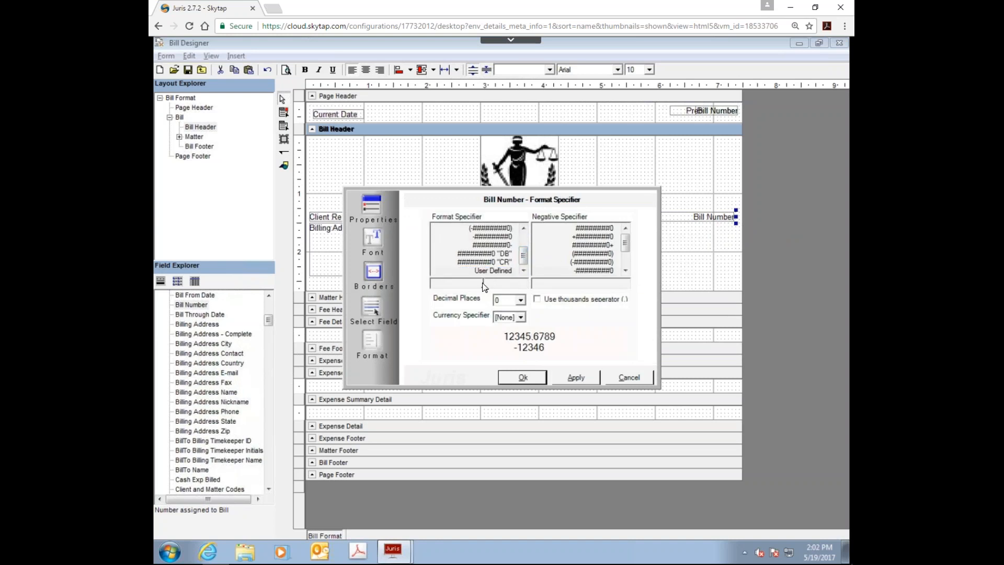
pyautogui.write('"Invoice Number"')
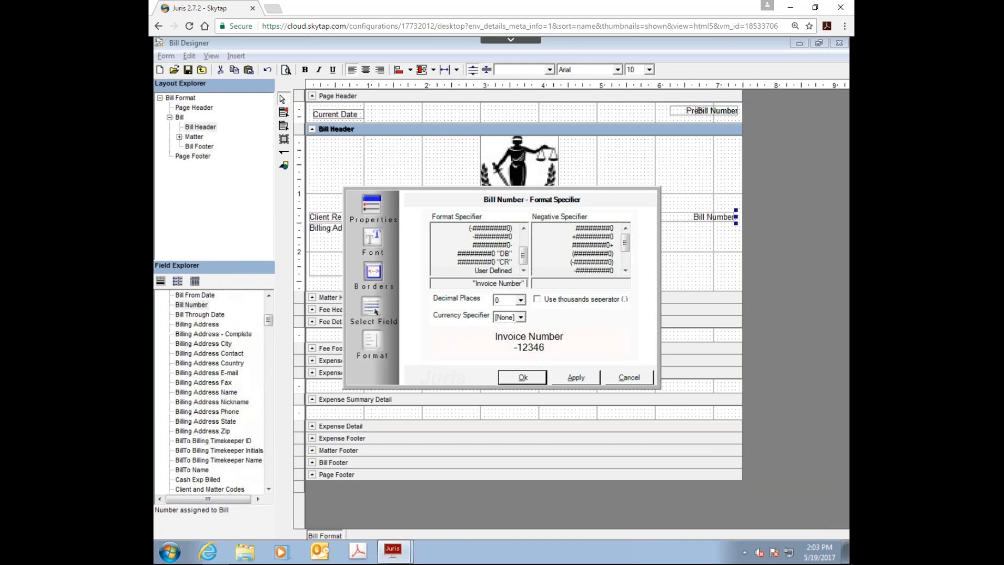
pyautogui.write(' #####')
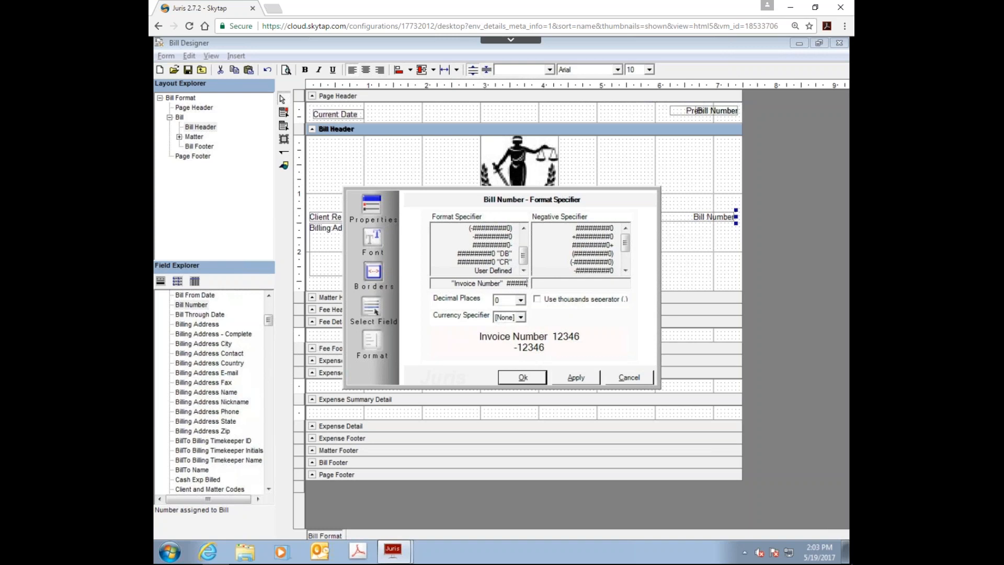
pyautogui.click(523, 377)
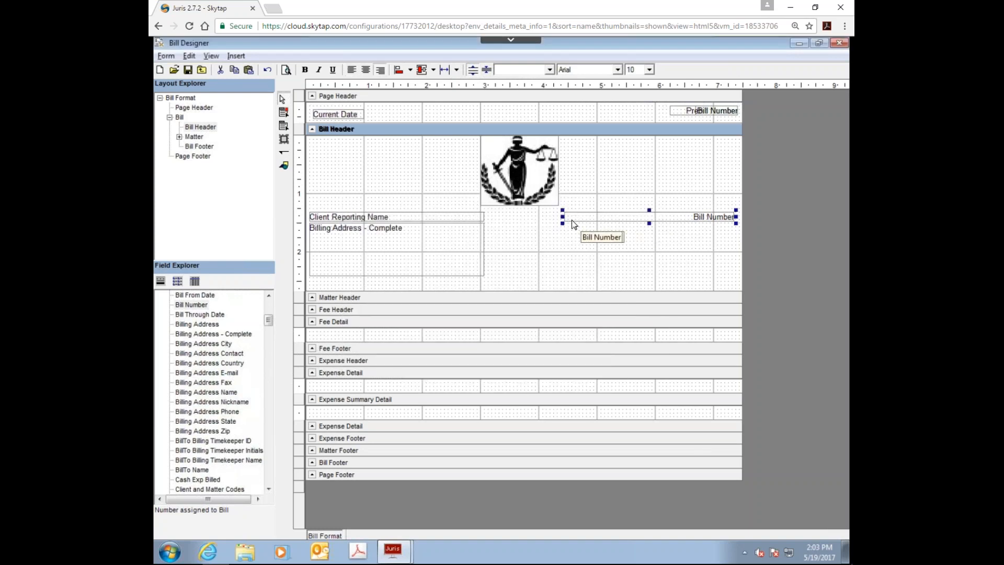
# Step: Narrow the Bill Header's Bill Number field to about 1.1 inches against the right margin and set its display mode to Final Only
pyautogui.moveTo(563, 218); pyautogui.dragTo(667, 217)
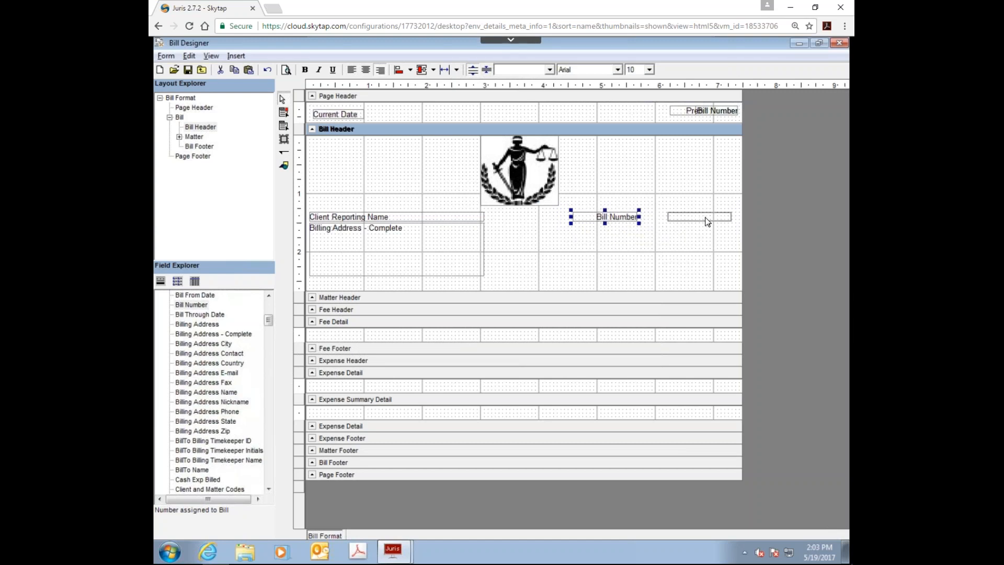
pyautogui.rightClick(710, 222)
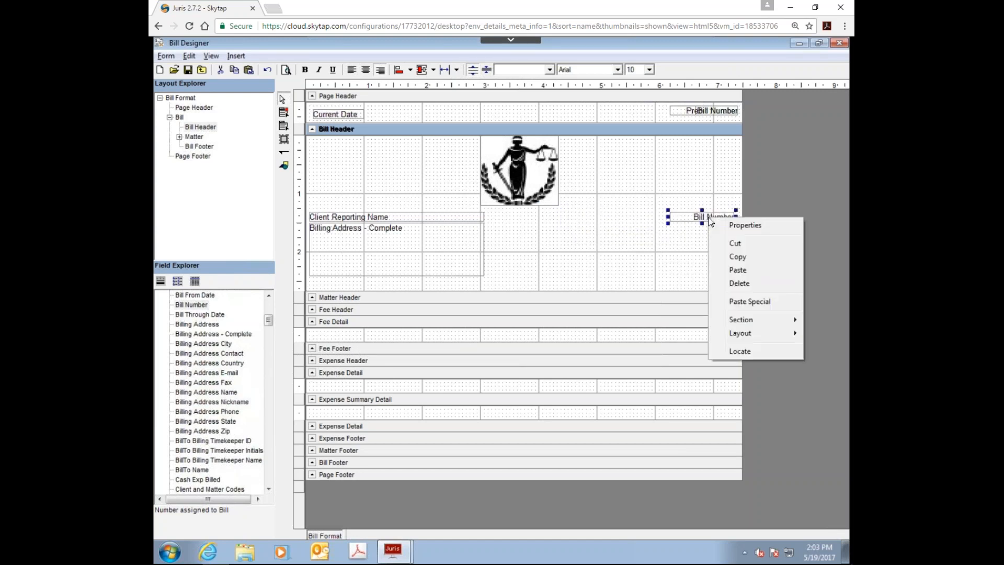
pyautogui.click(727, 225)
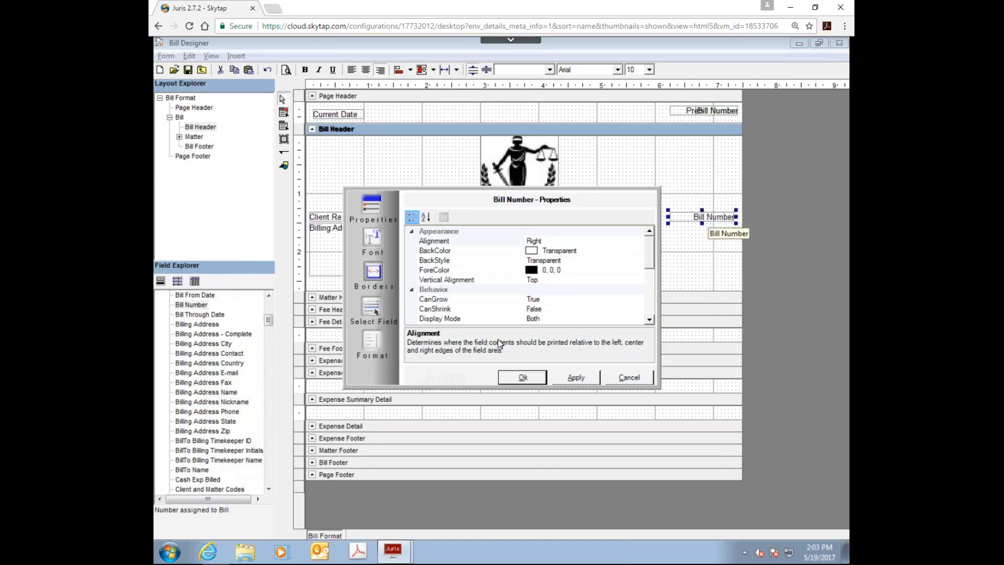
pyautogui.click(638, 318)
pyautogui.click(638, 318)
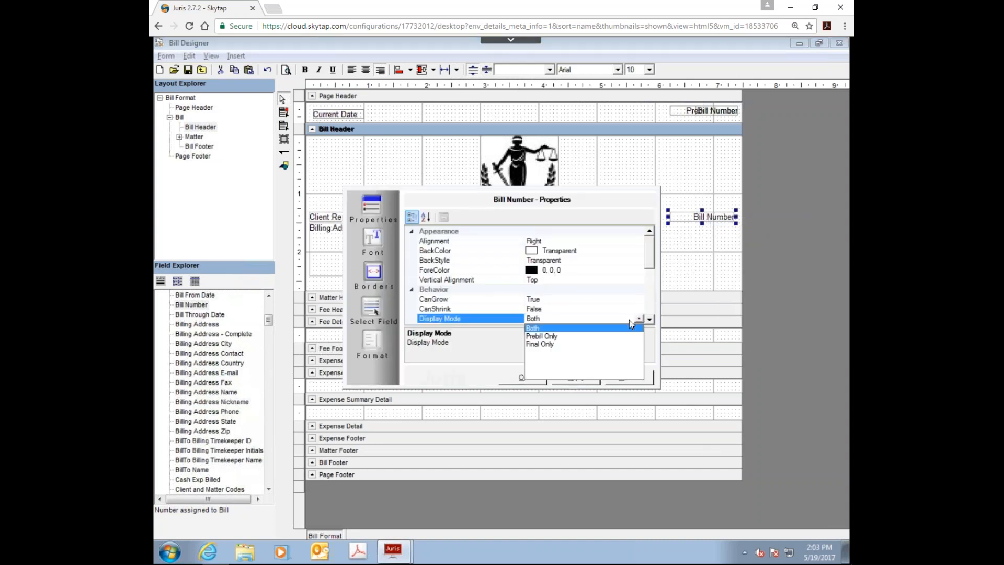
pyautogui.click(541, 344)
pyautogui.click(528, 377)
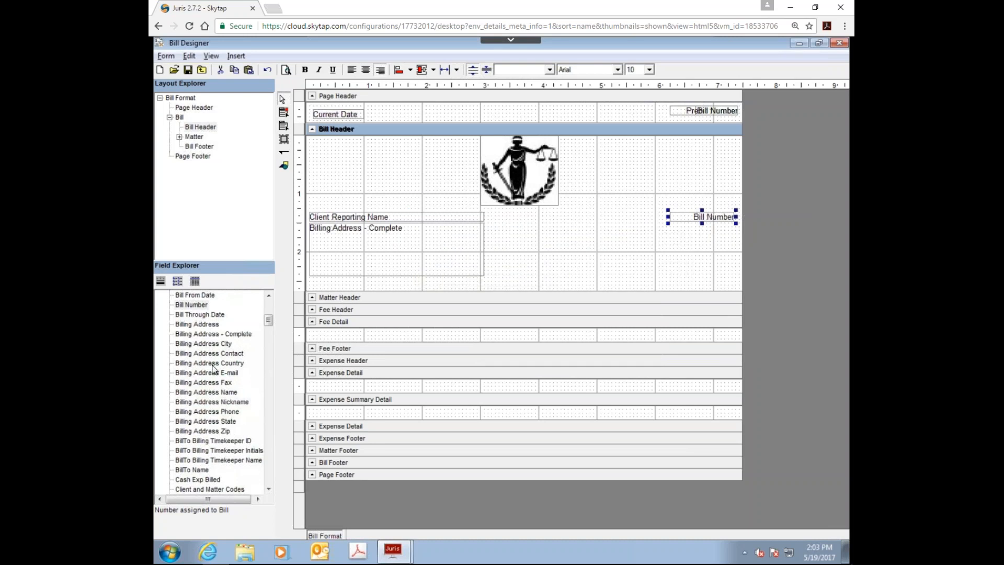
# Step: Add the Bill Through Date field, narrow it to about 1.1 inches, and align it directly beneath the Bill Header's Bill Number field
pyautogui.click(203, 316)
pyautogui.moveTo(203, 316); pyautogui.dragTo(560, 229)
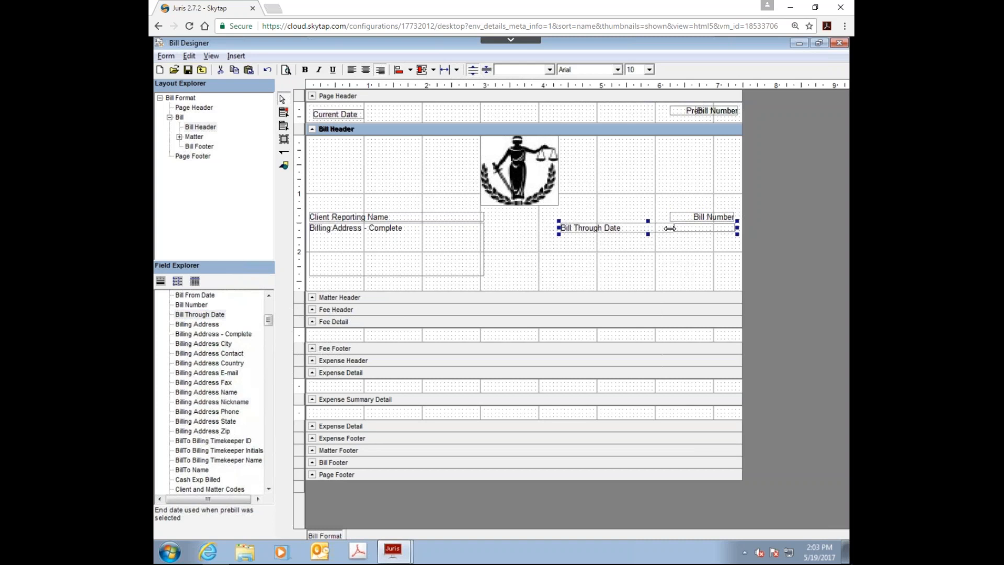
pyautogui.moveTo(666, 228); pyautogui.dragTo(668, 228)
pyautogui.moveTo(601, 224); pyautogui.dragTo(701, 229)
# Step: Set the Bill Through Date field's date format to Short Standard (mm.dd.yyyy) and accept its properties
pyautogui.rightClick(704, 230)
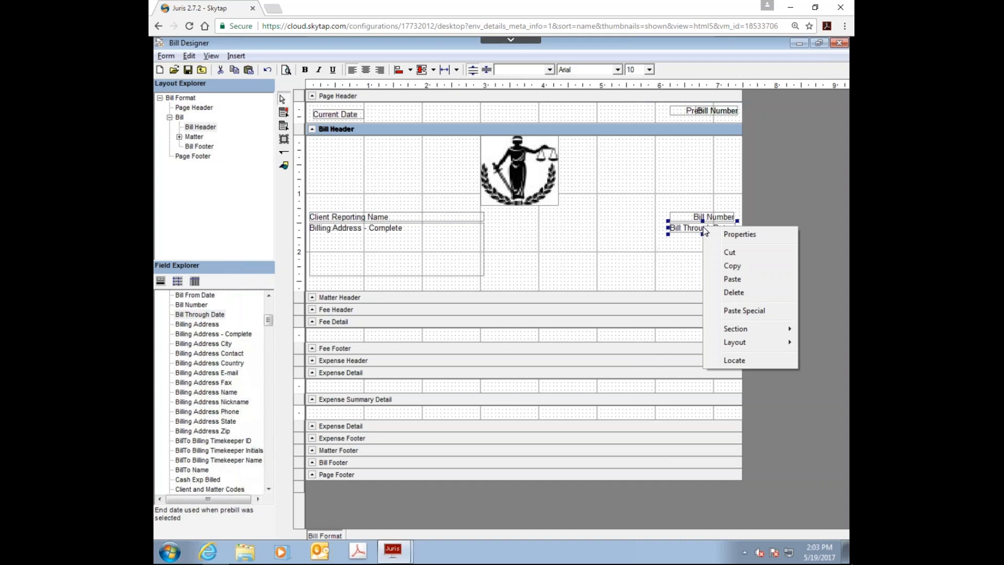
pyautogui.click(719, 234)
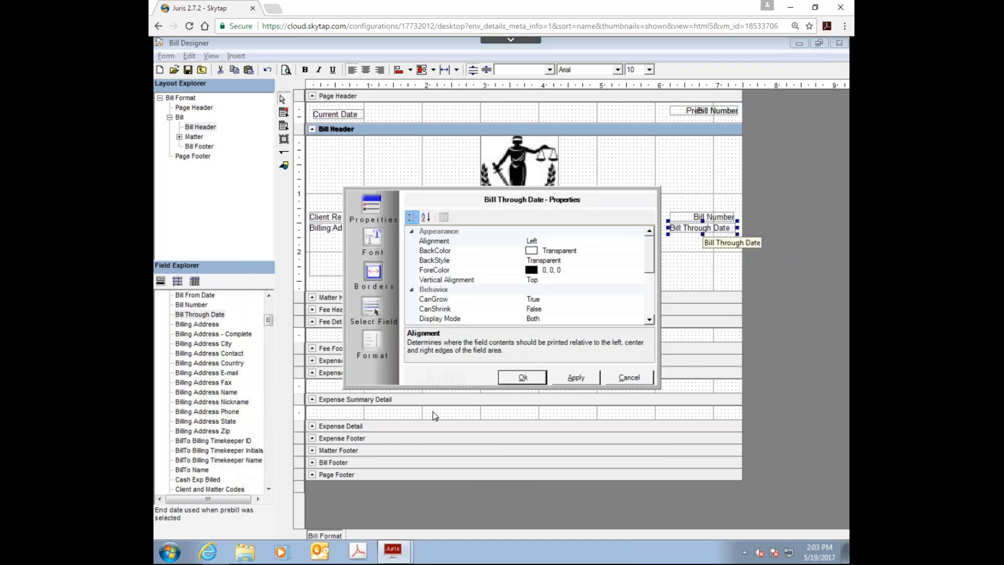
pyautogui.click(380, 346)
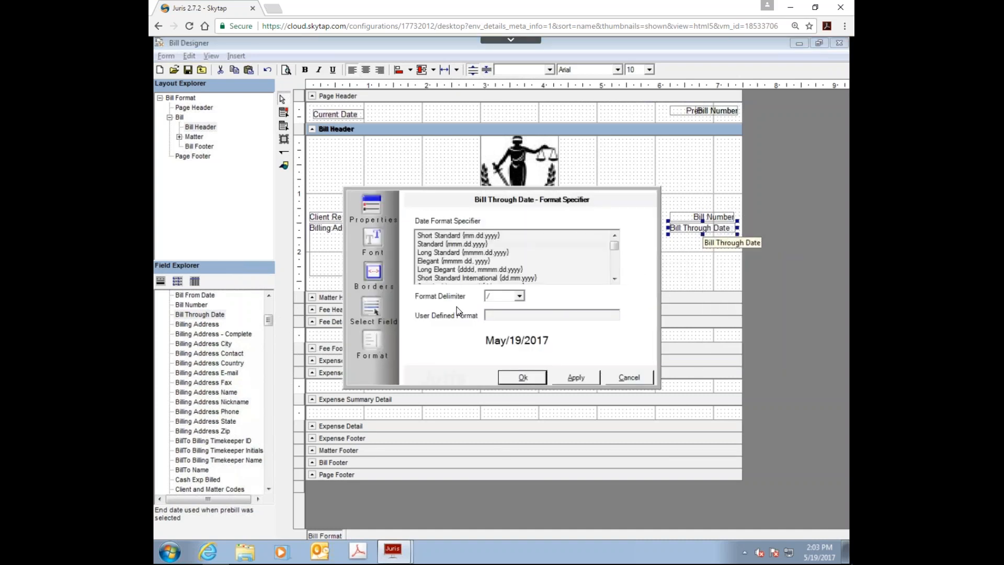
pyautogui.click(445, 236)
pyautogui.click(441, 244)
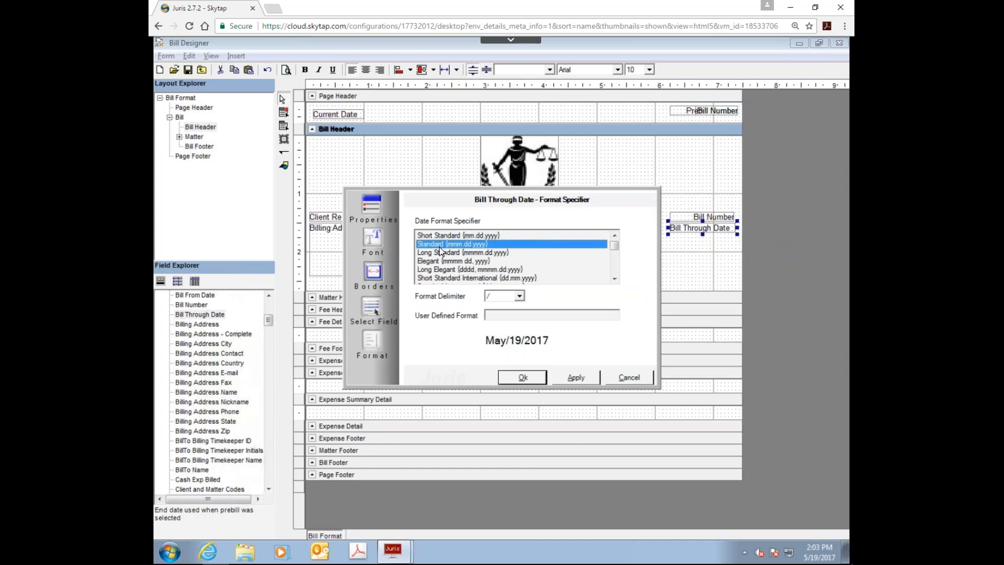
pyautogui.click(442, 236)
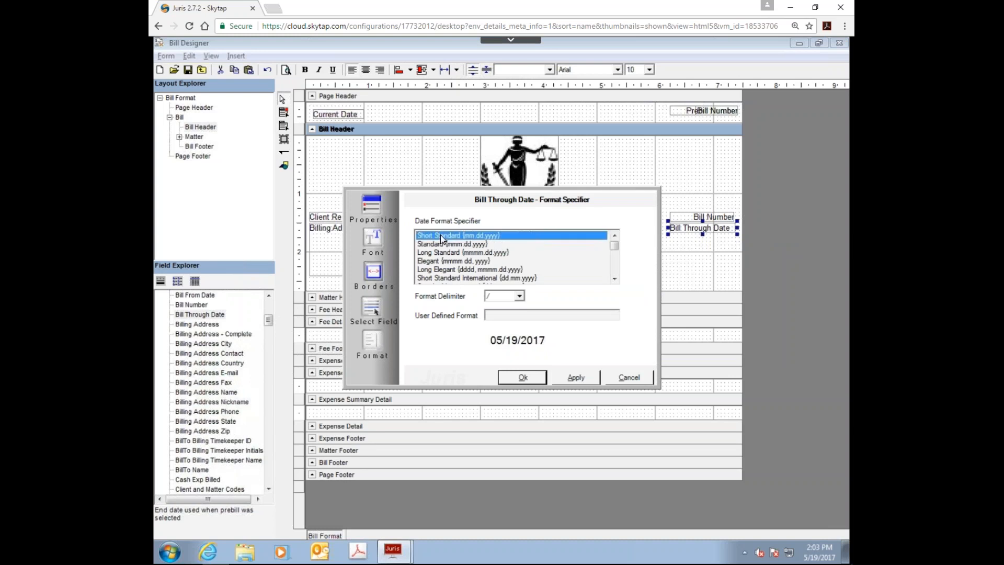
pyautogui.click(524, 379)
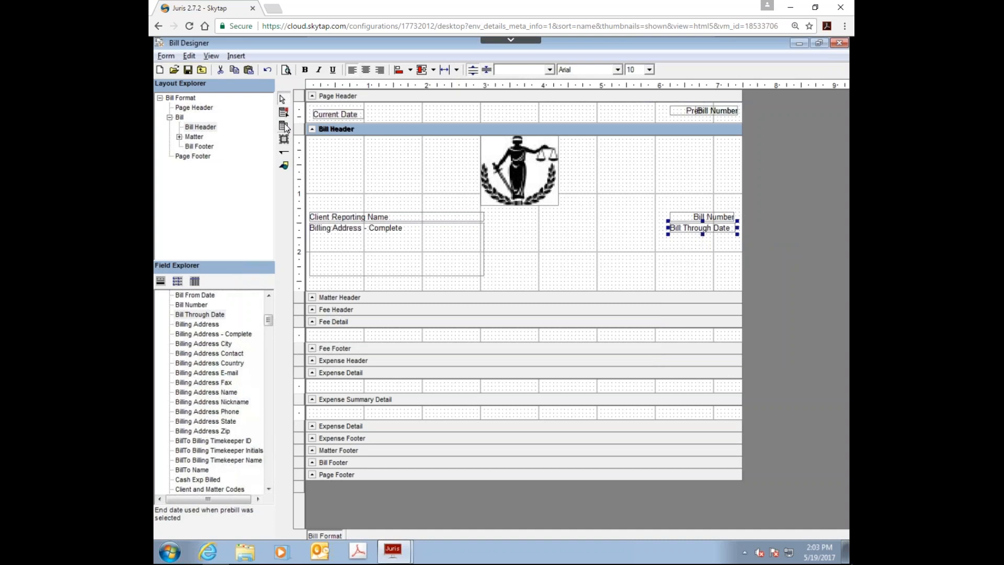
# Step: Add a label reading "Bill Through", about 1.2 inches wide, beside the Bill Through Date field in the Bill Header
pyautogui.click(283, 127)
pyautogui.moveTo(599, 226); pyautogui.dragTo(668, 238)
pyautogui.click(630, 235)
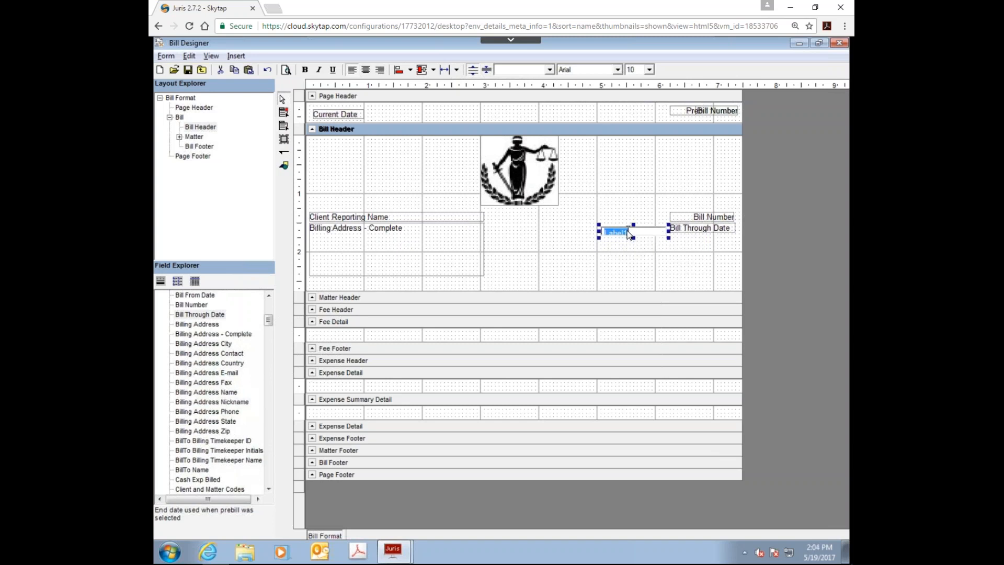
pyautogui.write('Bill Trough')
pyautogui.write('h')
pyautogui.click(588, 246)
# Step: Move the "Bill Through" label level with the Bill Through Date field so its text sits just before the date
pyautogui.click(608, 231)
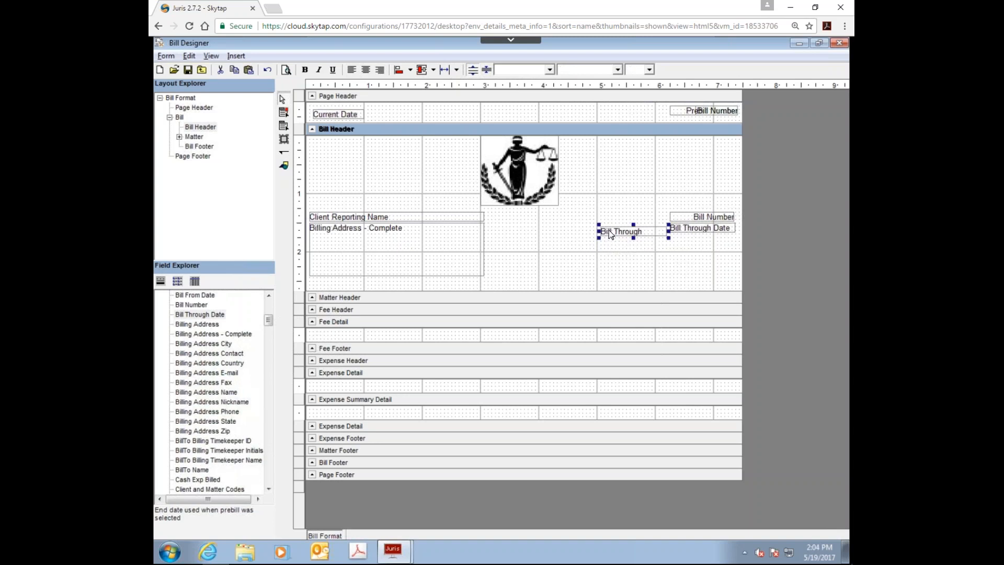
pyautogui.moveTo(611, 230); pyautogui.dragTo(648, 226)
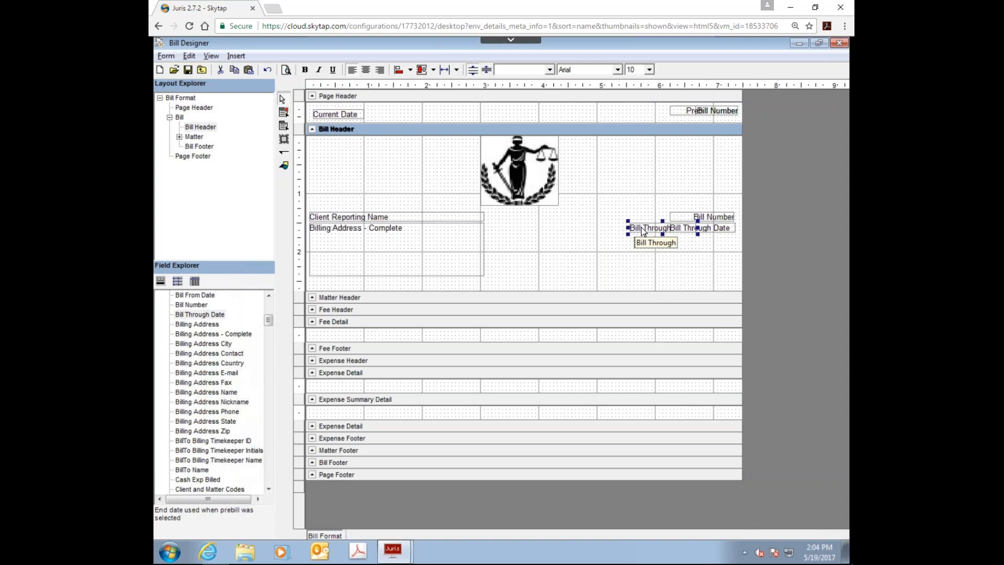
pyautogui.moveTo(636, 232); pyautogui.dragTo(633, 231)
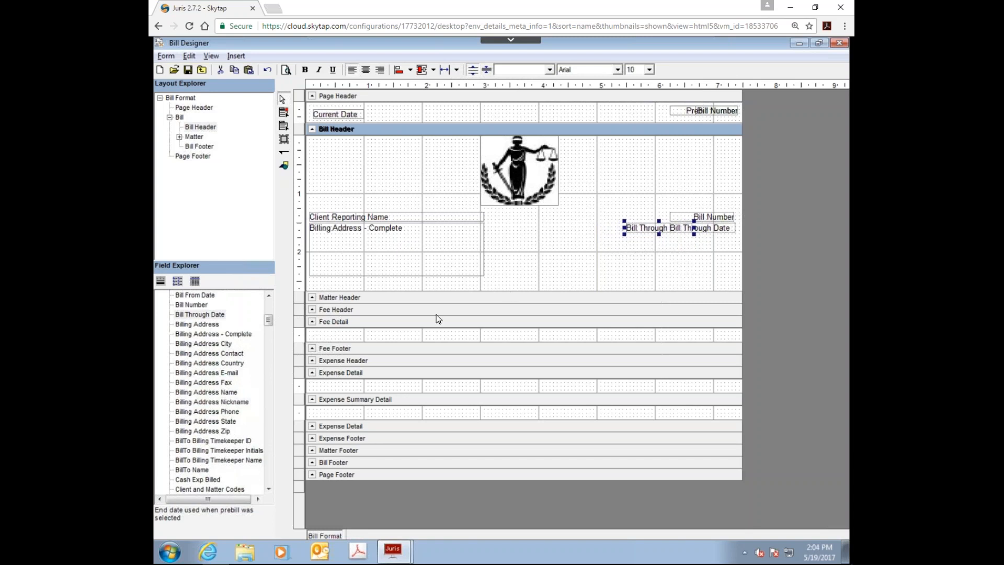
# Step: Enlarge the Matter Header section and place the Matter Description field in it near the left margin
pyautogui.click(347, 298)
pyautogui.moveTo(348, 303); pyautogui.dragTo(354, 336)
pyautogui.click(224, 353)
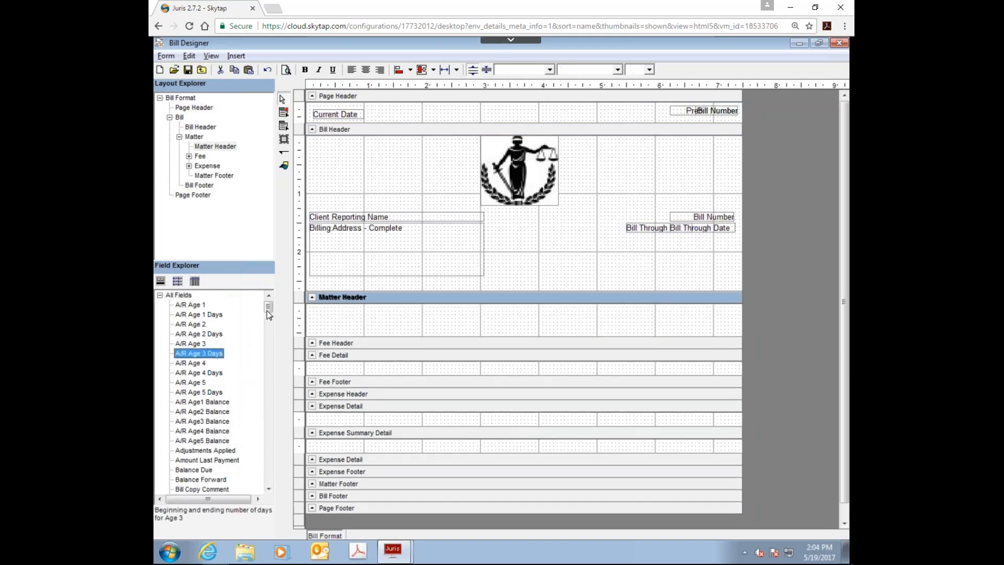
pyautogui.moveTo(267, 312); pyautogui.dragTo(258, 410)
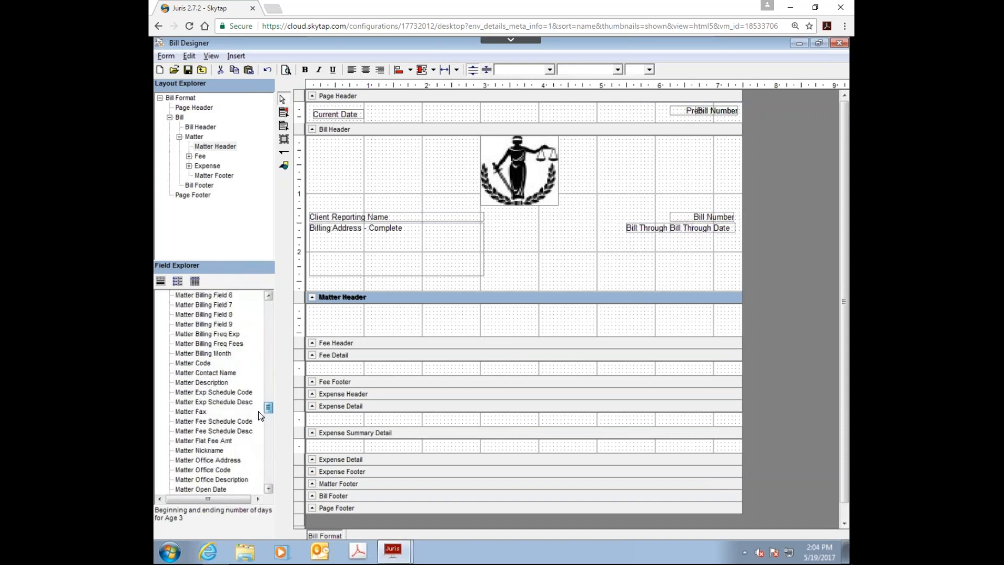
pyautogui.moveTo(201, 382); pyautogui.dragTo(345, 325)
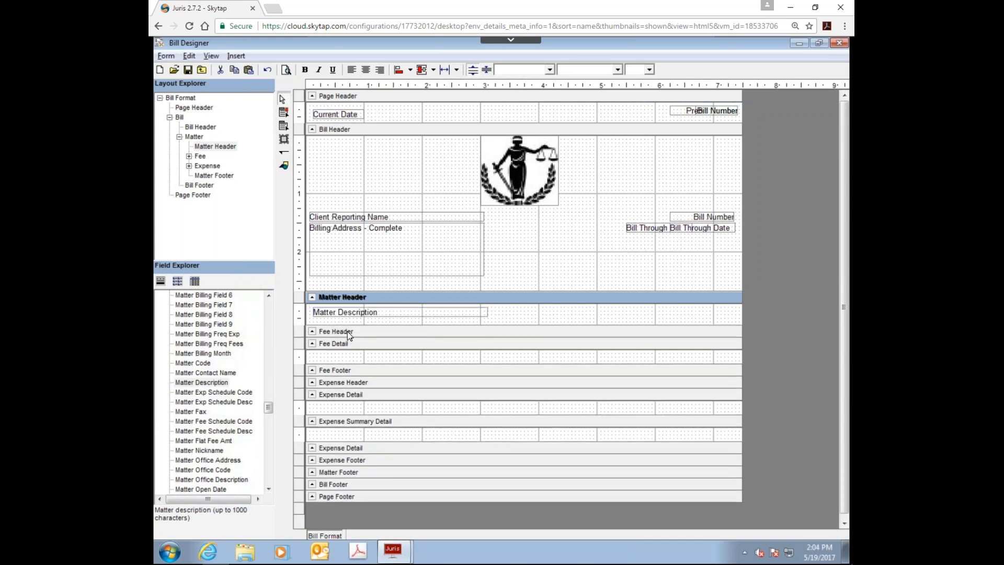
# Step: Enlarge the Fee Header section to about 1.9 inches and add a label reading "PROFESSIONAL SERVICES" near its upper left corner
pyautogui.click(349, 333)
pyautogui.moveTo(335, 336); pyautogui.dragTo(341, 445)
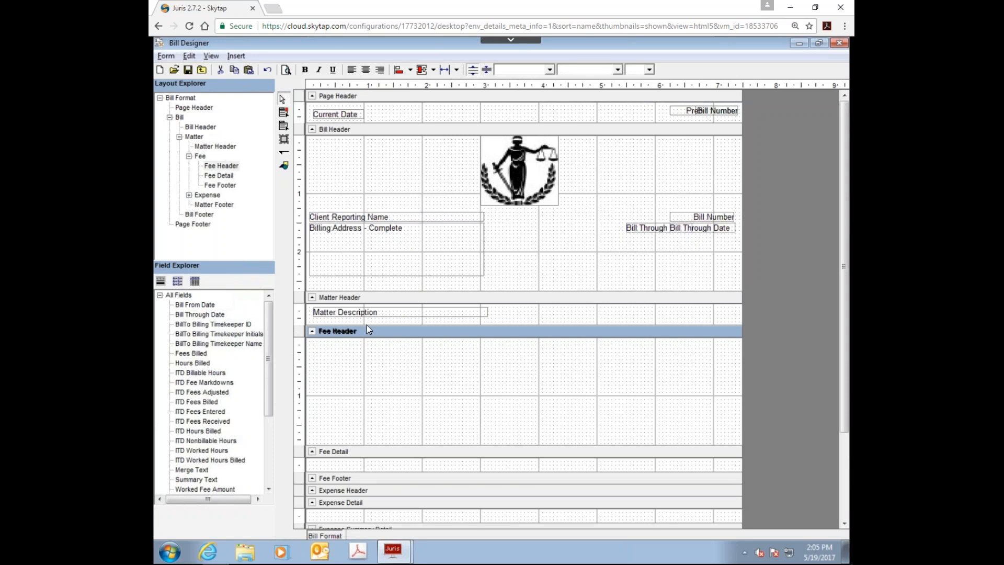
pyautogui.click(284, 125)
pyautogui.moveTo(317, 347); pyautogui.dragTo(461, 370)
pyautogui.doubleClick(362, 360)
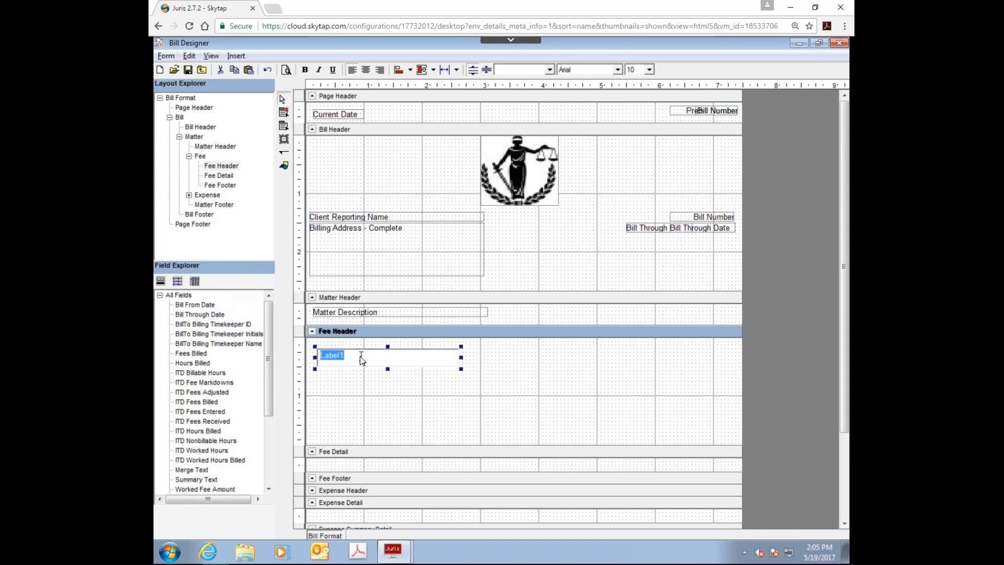
pyautogui.write('PROFESSIONAL SERVICES')
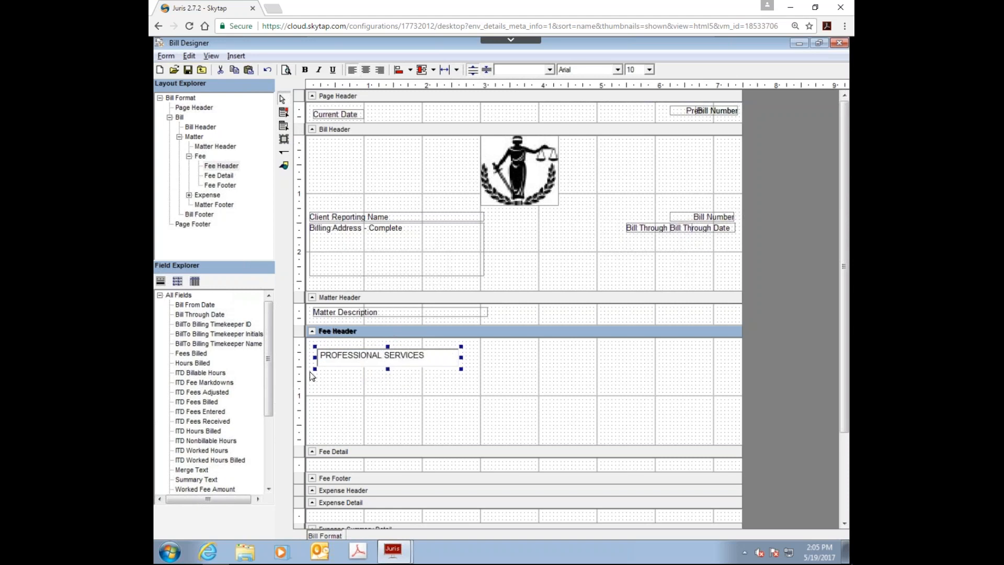
# Step: Set the "PROFESSIONAL SERVICES" label's font to Arial Bold, size 14, and accept its properties
pyautogui.click(417, 359)
pyautogui.rightClick(419, 358)
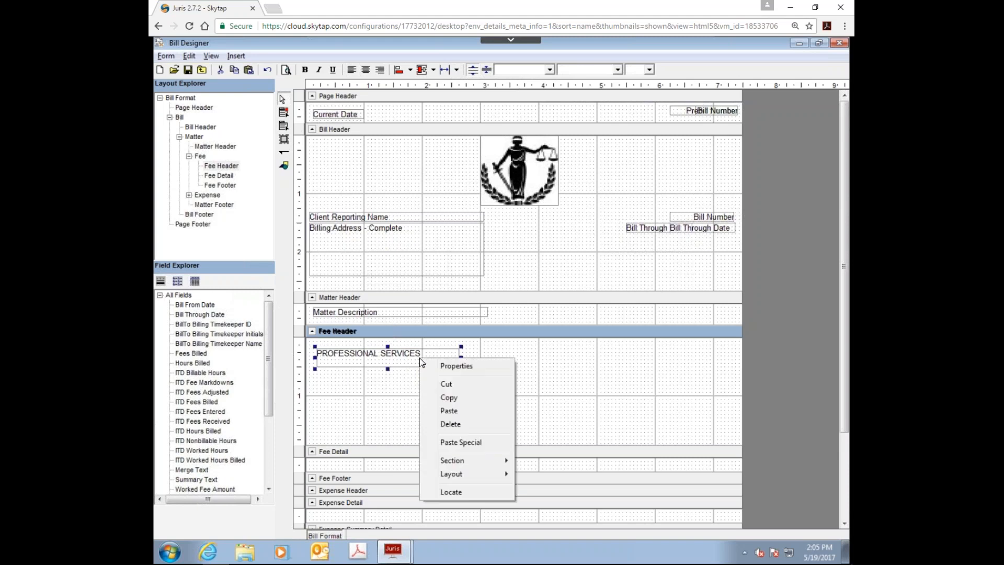
pyautogui.click(442, 365)
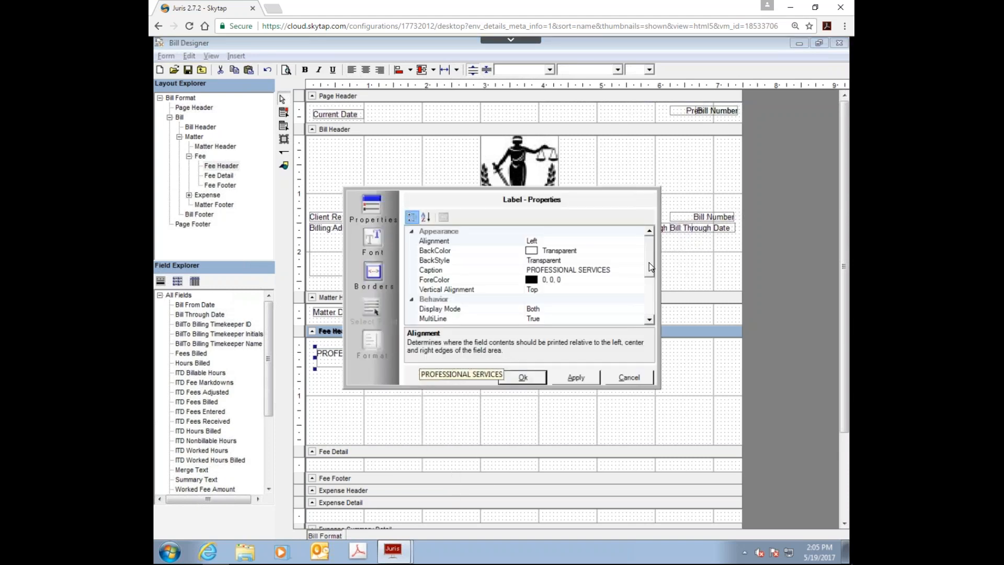
pyautogui.moveTo(648, 263); pyautogui.dragTo(656, 307)
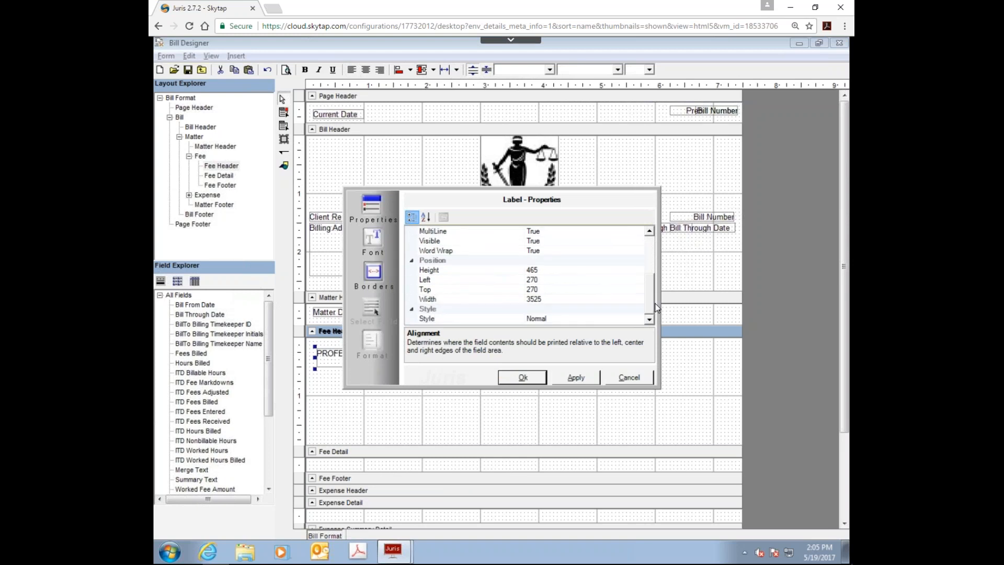
pyautogui.click(380, 238)
pyautogui.click(621, 274)
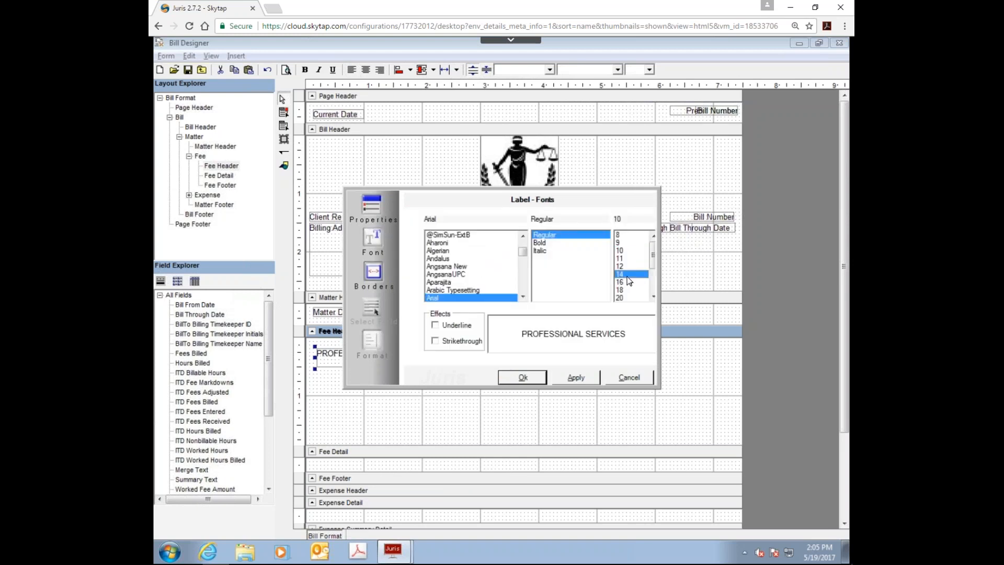
pyautogui.click(538, 243)
pyautogui.click(576, 377)
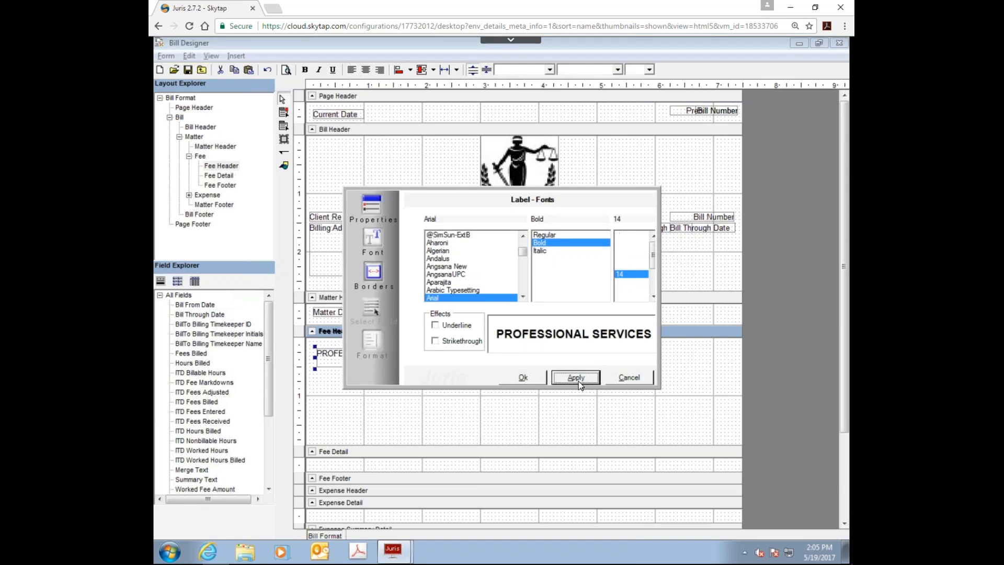
pyautogui.click(524, 378)
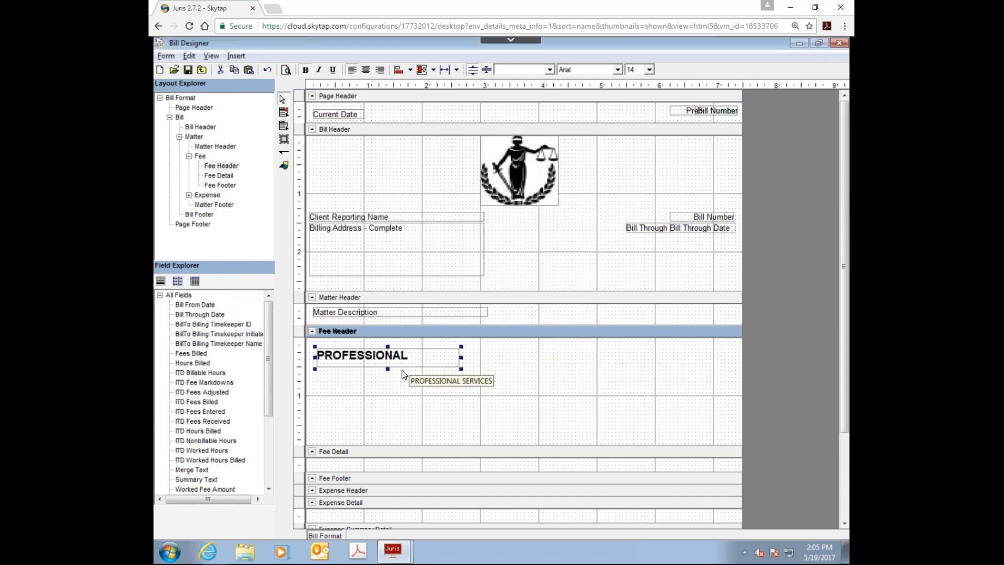
# Step: Reduce the "PROFESSIONAL SERVICES" label's height slightly and widen it to about 3.6 inches so the whole caption fits
pyautogui.moveTo(390, 366); pyautogui.dragTo(390, 362)
pyautogui.moveTo(462, 359); pyautogui.dragTo(527, 358)
pyautogui.click(446, 394)
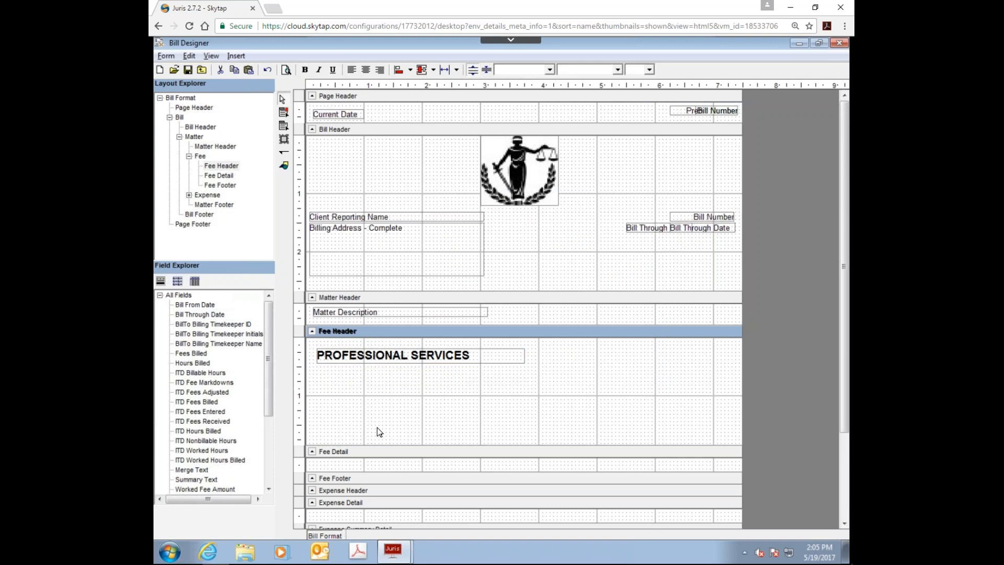
# Step: Add a "Date" label about 0.7 inches wide below the "PROFESSIONAL SERVICES" heading near the left margin
pyautogui.click(284, 134)
pyautogui.moveTo(319, 384); pyautogui.dragTo(360, 397)
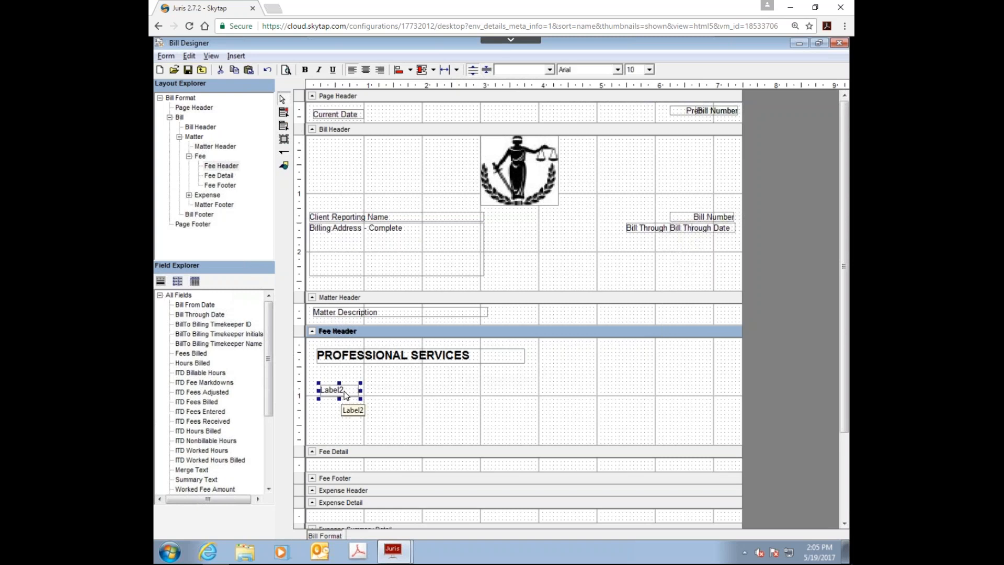
pyautogui.doubleClick(345, 392)
pyautogui.write('dATE')
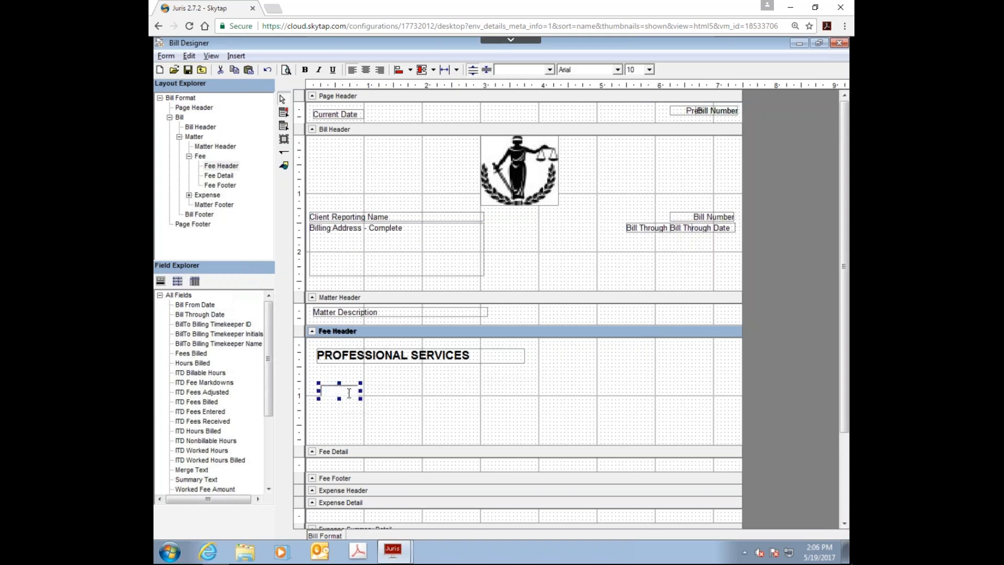
pyautogui.write('dATE')
pyautogui.press('BackSpace')
pyautogui.press('BackSpace')
pyautogui.press('BackSpace')
pyautogui.press('BackSpace')
pyautogui.write('Date')
pyautogui.click(397, 401)
# Step: Add a "Timekeeper" label about 1.2 inches wide in the Fee Header, to the right of the Date label
pyautogui.click(283, 126)
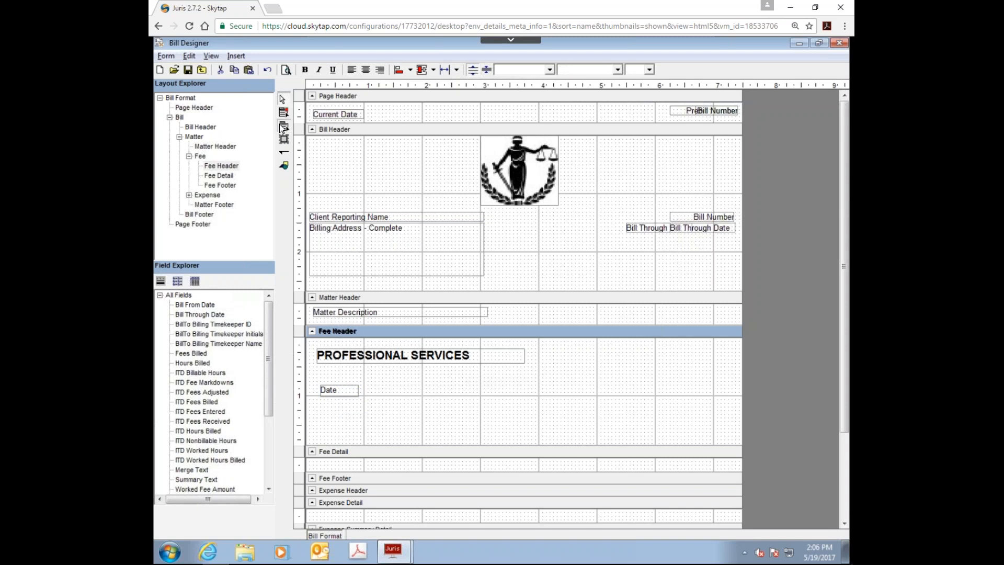
pyautogui.moveTo(414, 376); pyautogui.dragTo(487, 390)
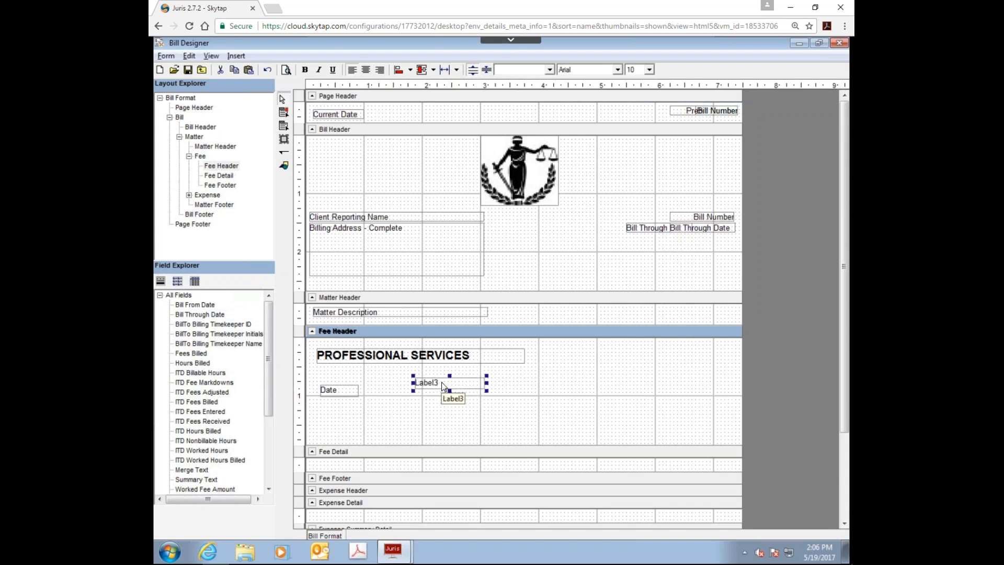
pyautogui.doubleClick(443, 386)
pyautogui.write('Timekeeper')
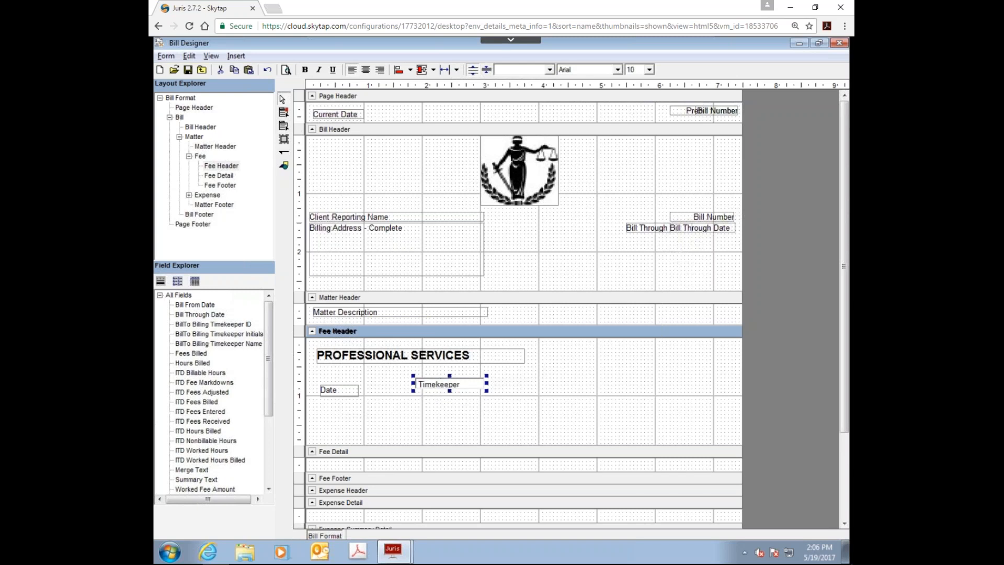
pyautogui.click(435, 404)
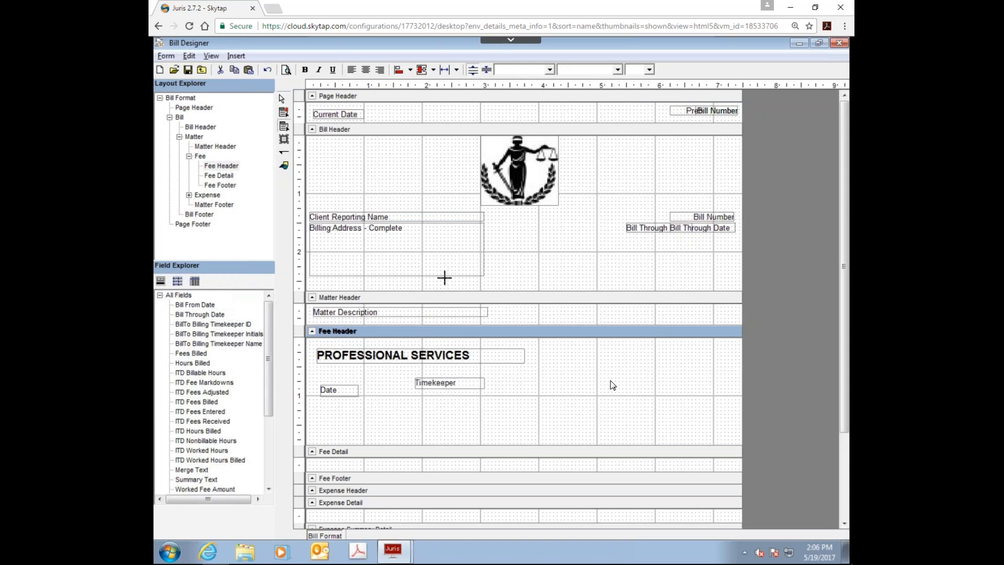
# Step: Add a "Description" label about 1.8 inches wide in the Fee Header, to the right of and below the Timekeeper label
pyautogui.click(524, 401)
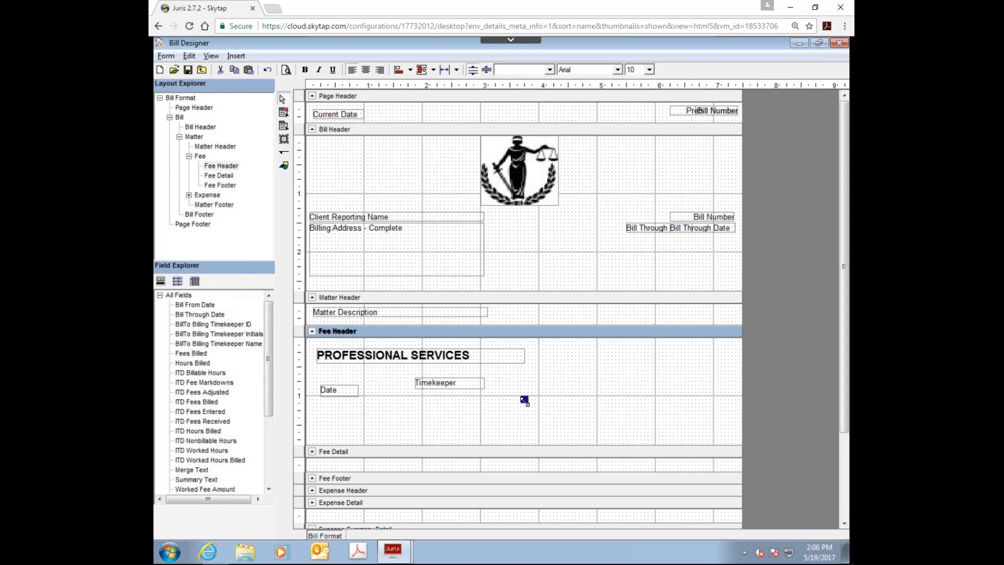
pyautogui.press('Delete')
pyautogui.click(284, 126)
pyautogui.moveTo(502, 400); pyautogui.dragTo(607, 413)
pyautogui.doubleClick(537, 408)
pyautogui.write('Description')
pyautogui.click(468, 432)
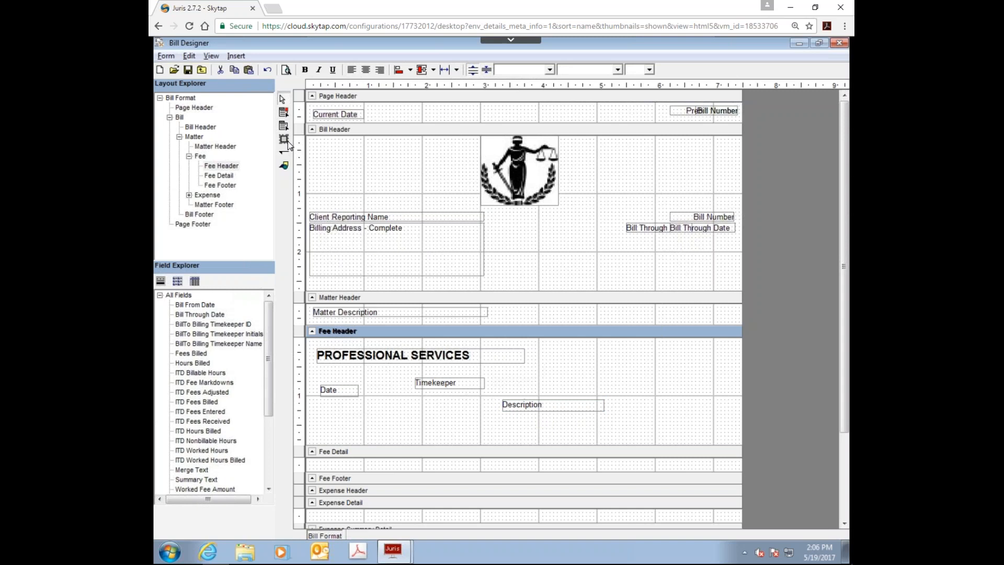
# Step: Add an "Hours" label about 1 inch wide in the Fee Header, to the right of the Description label
pyautogui.click(284, 126)
pyautogui.moveTo(617, 398); pyautogui.dragTo(677, 415)
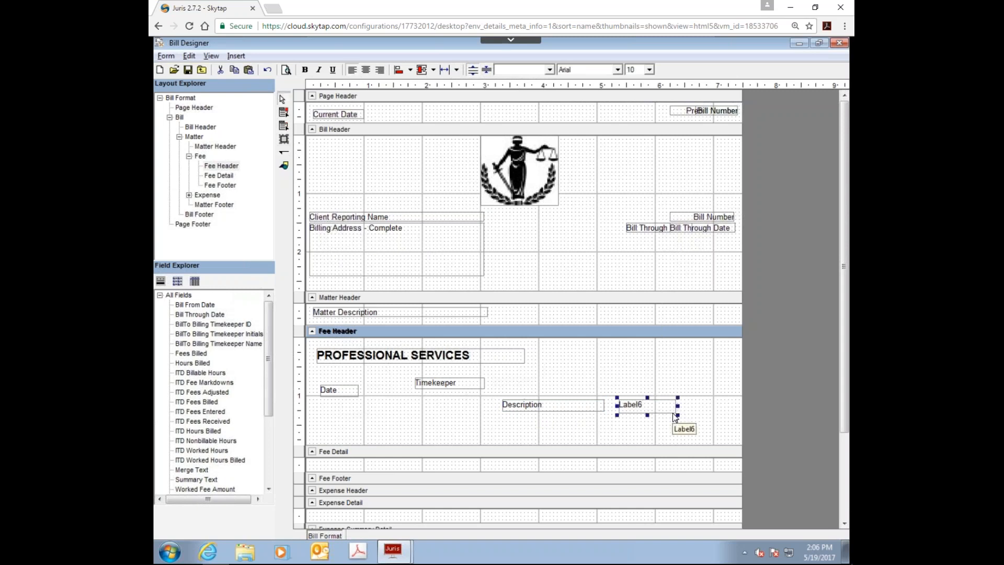
pyautogui.click(657, 405)
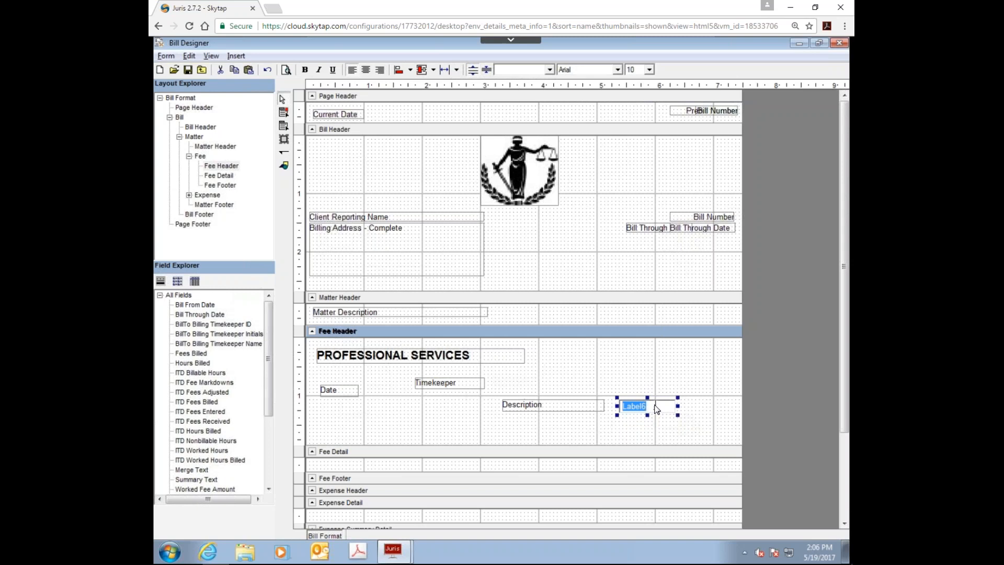
pyautogui.write('Hours')
pyautogui.click(582, 430)
# Step: Add a "Fees" label about 1 inch wide near the Fee Header's right margin, just below the Hours label
pyautogui.click(284, 128)
pyautogui.moveTo(676, 417); pyautogui.dragTo(735, 433)
pyautogui.click(694, 425)
pyautogui.write('Fees')
pyautogui.click(589, 434)
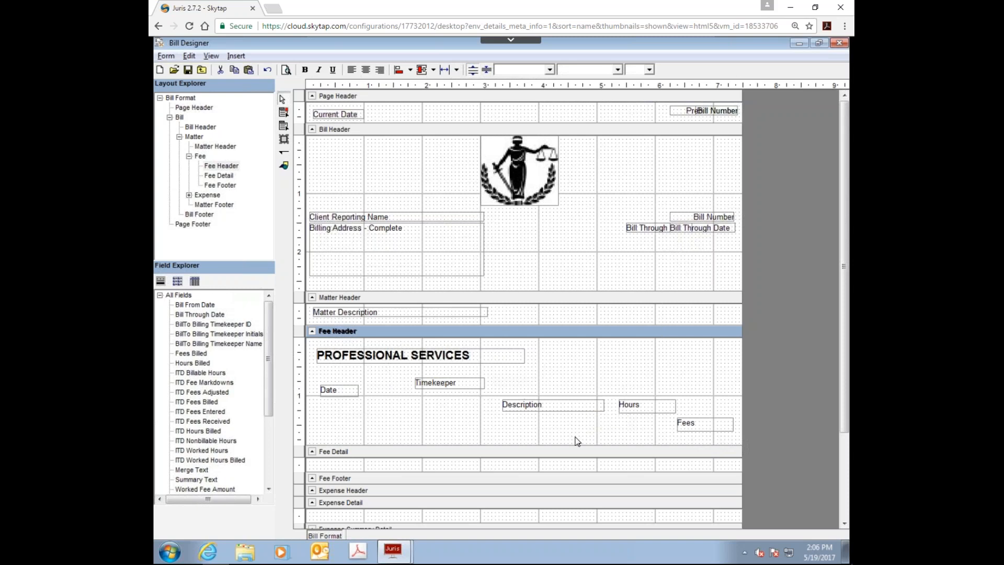
# Step: Move the Fees label up along the right margin until it is roughly level with the Timekeeper label
pyautogui.click(687, 426)
pyautogui.moveTo(703, 429); pyautogui.dragTo(701, 382)
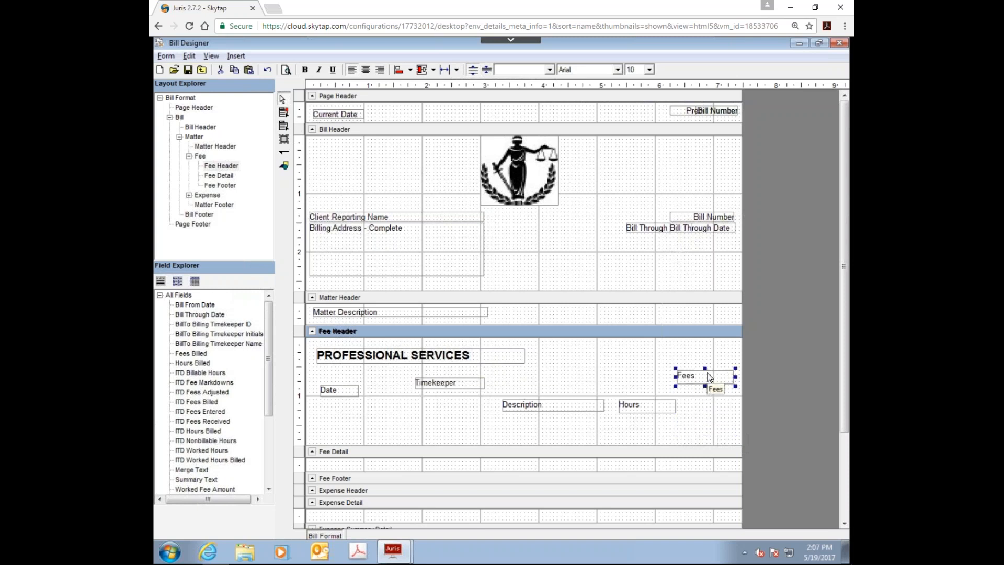
pyautogui.moveTo(709, 377); pyautogui.dragTo(704, 386)
pyautogui.click(700, 420)
pyautogui.click(699, 384)
pyautogui.click(527, 434)
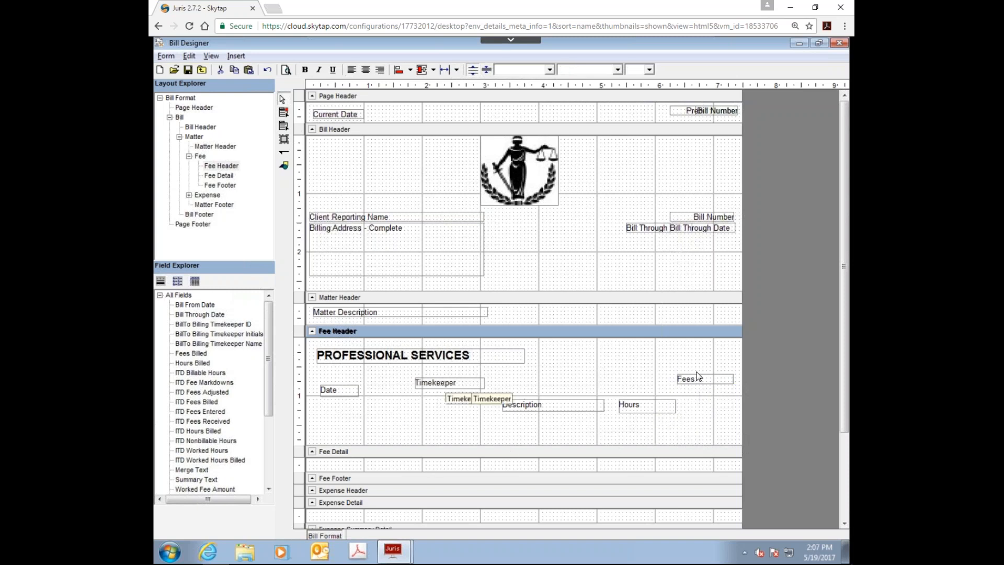
# Step: Select the Date, Timekeeper, Description, Hours and Fees labels in the Fee Header together
pyautogui.moveTo(737, 368); pyautogui.dragTo(316, 434)
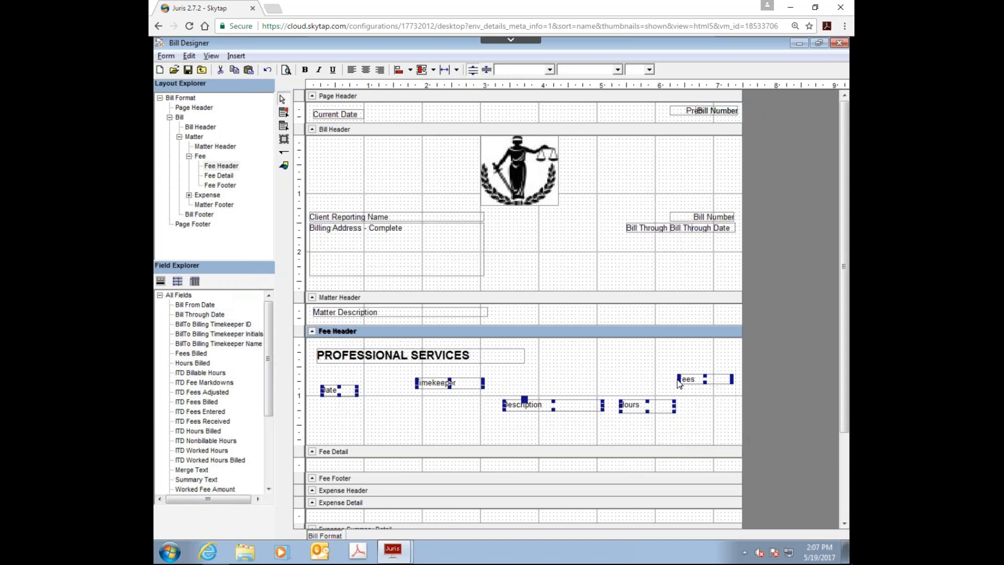
# Step: Align the tops of the selected Fee Header column labels and make them all the same height
pyautogui.click(411, 71)
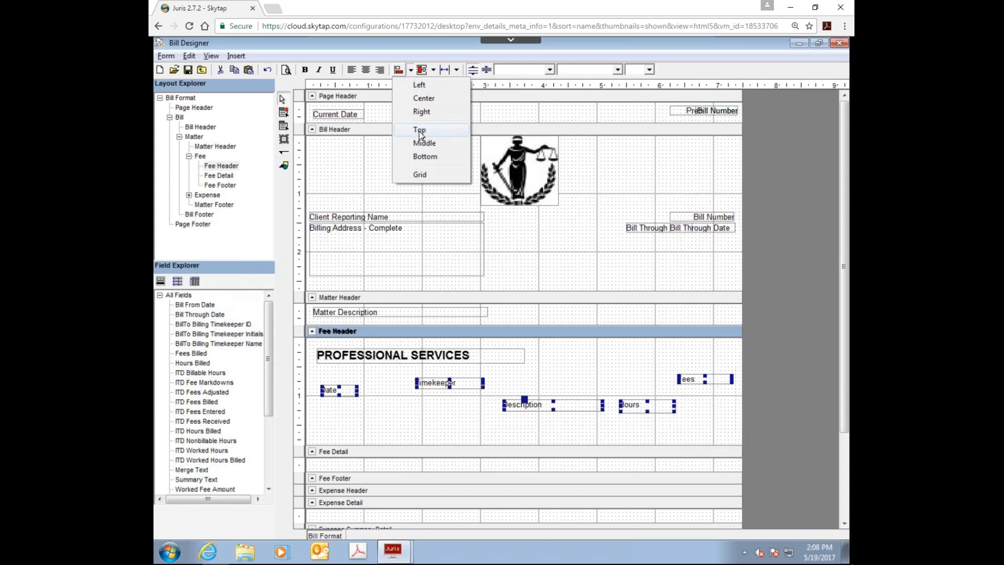
pyautogui.click(418, 131)
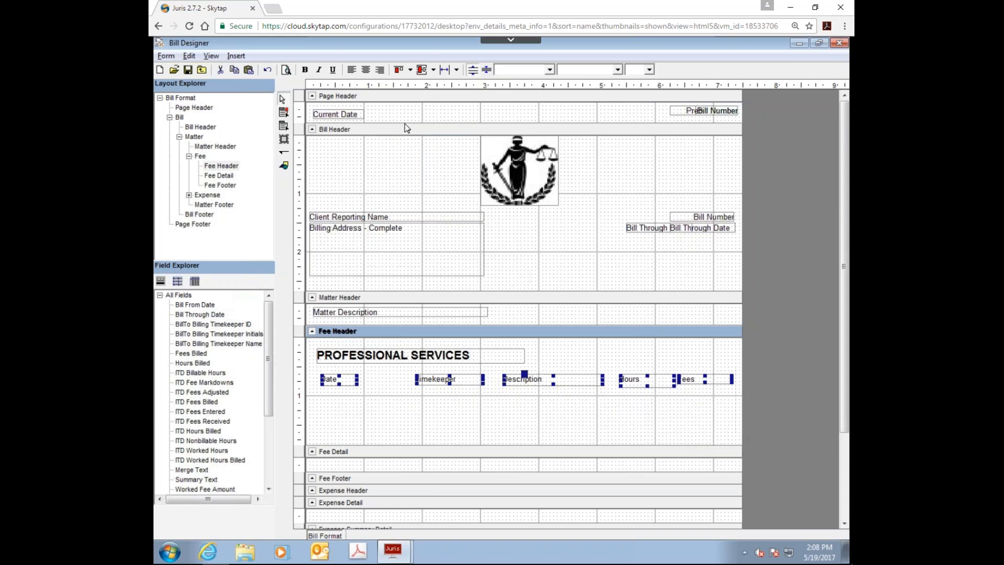
pyautogui.click(457, 71)
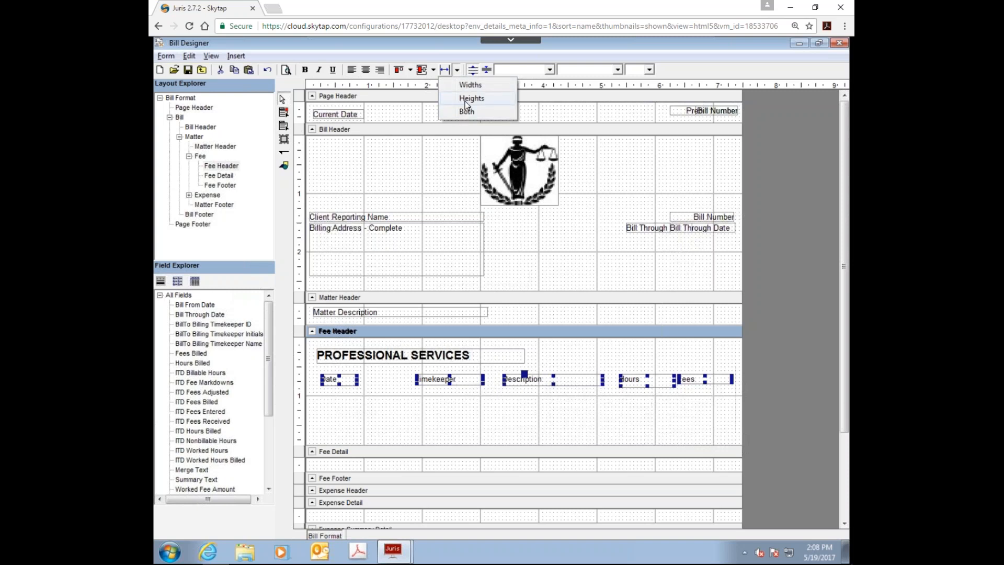
pyautogui.click(467, 100)
pyautogui.click(578, 432)
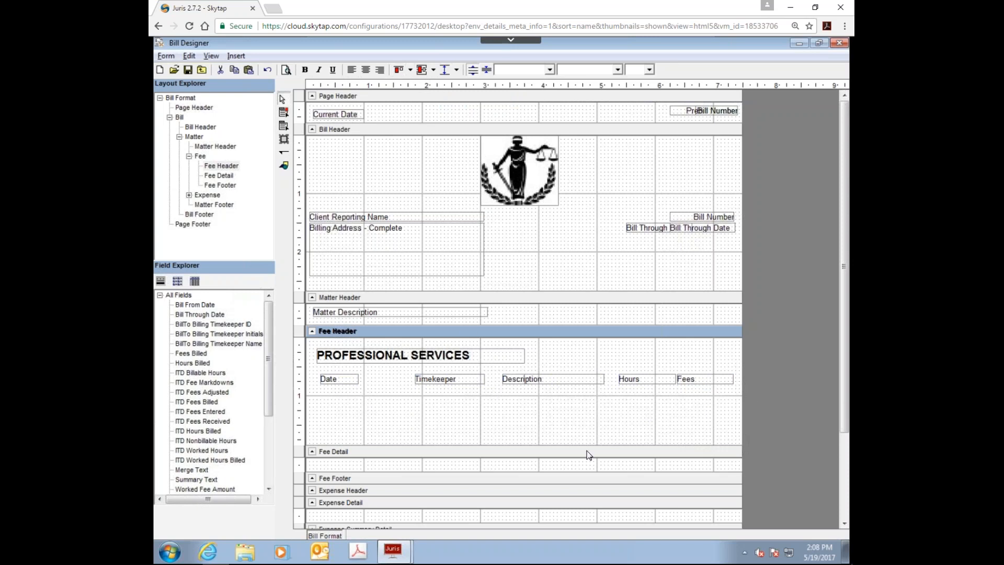
# Step: Move the Timekeeper and Description labels left in the Fee Header so they sit closer to the Date label
pyautogui.moveTo(430, 382); pyautogui.dragTo(382, 378)
pyautogui.moveTo(519, 383); pyautogui.dragTo(461, 382)
pyautogui.click(411, 439)
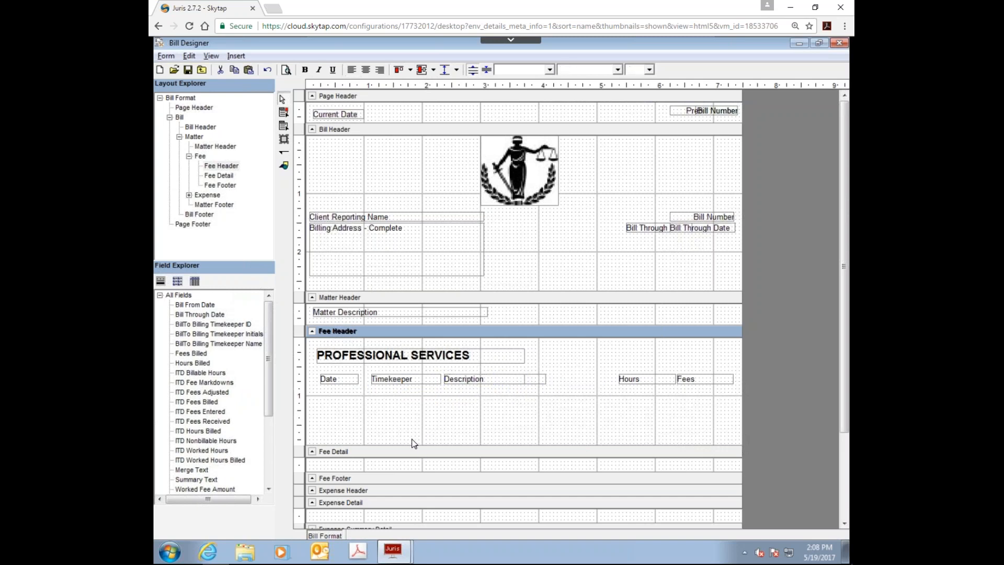
# Step: Shrink the Fee Header to end just below its column labels and enlarge the Fee Detail section to about 1.25 inches
pyautogui.moveTo(410, 446); pyautogui.dragTo(406, 388)
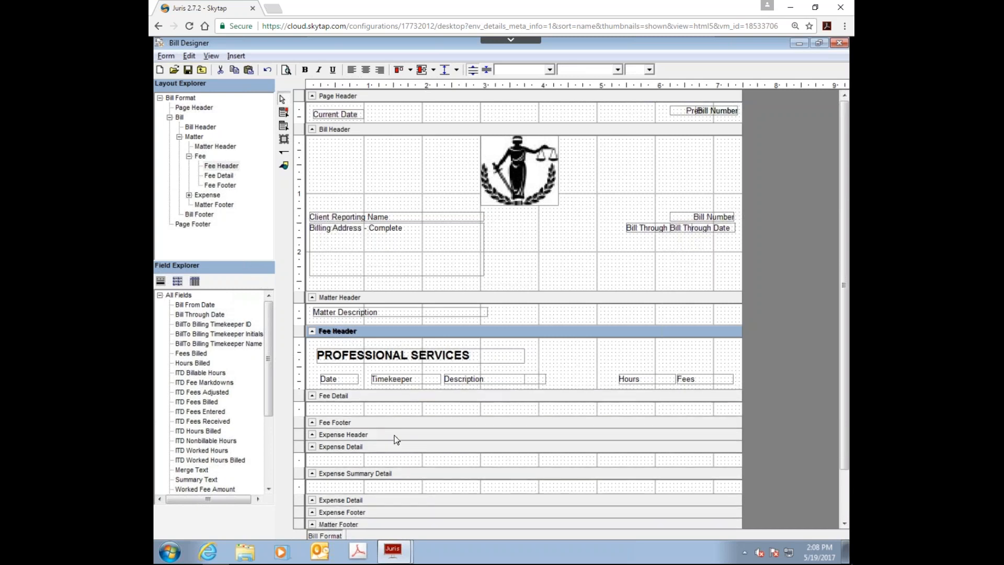
pyautogui.moveTo(406, 417); pyautogui.dragTo(375, 480)
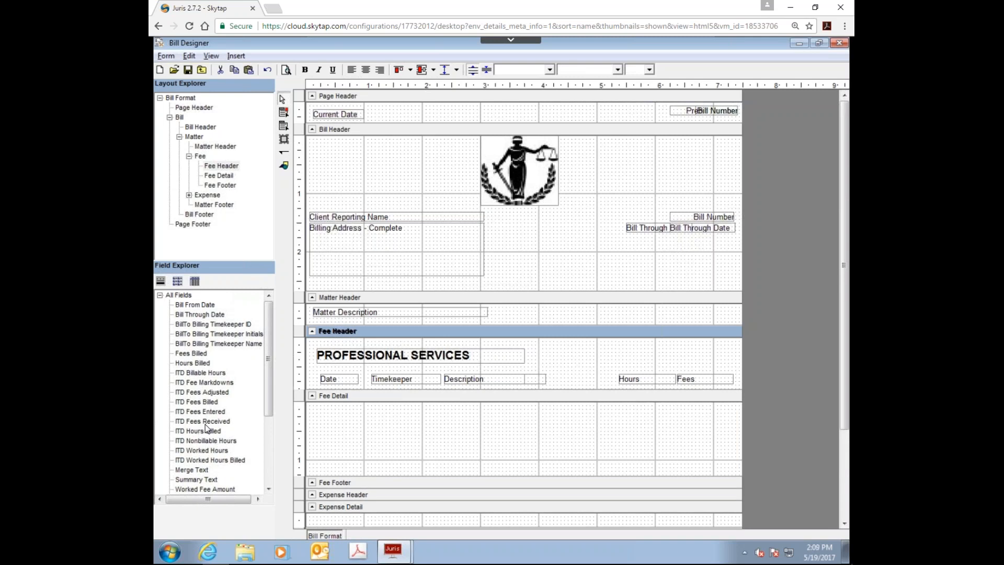
pyautogui.click(348, 428)
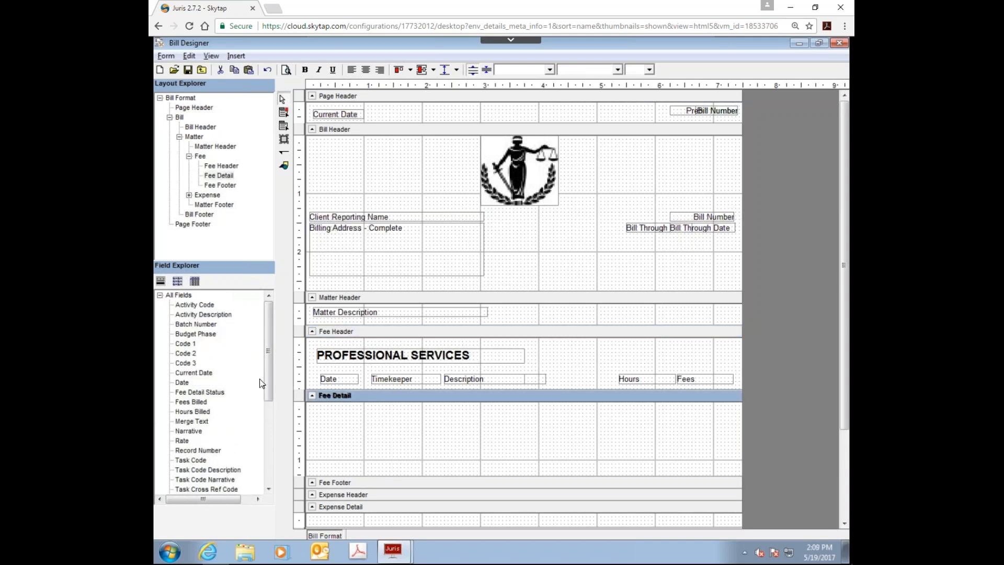
# Step: Add the Date and Timekeeper Initials fields to the Fee Detail under their headings, narrowing Timekeeper Initials to about 0.8 inch
pyautogui.moveTo(180, 382); pyautogui.dragTo(373, 413)
pyautogui.moveTo(266, 394); pyautogui.dragTo(266, 438)
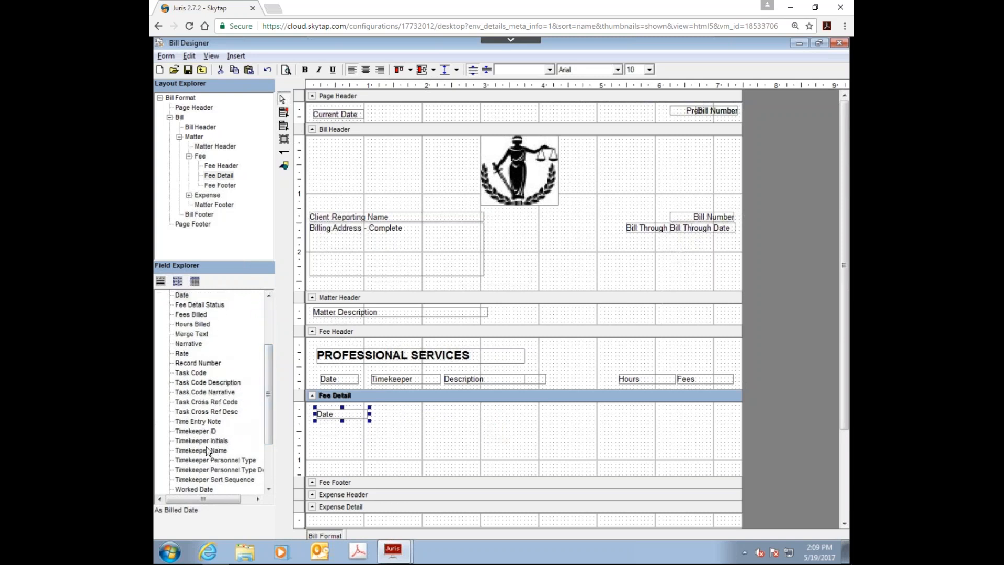
pyautogui.moveTo(205, 440); pyautogui.dragTo(378, 415)
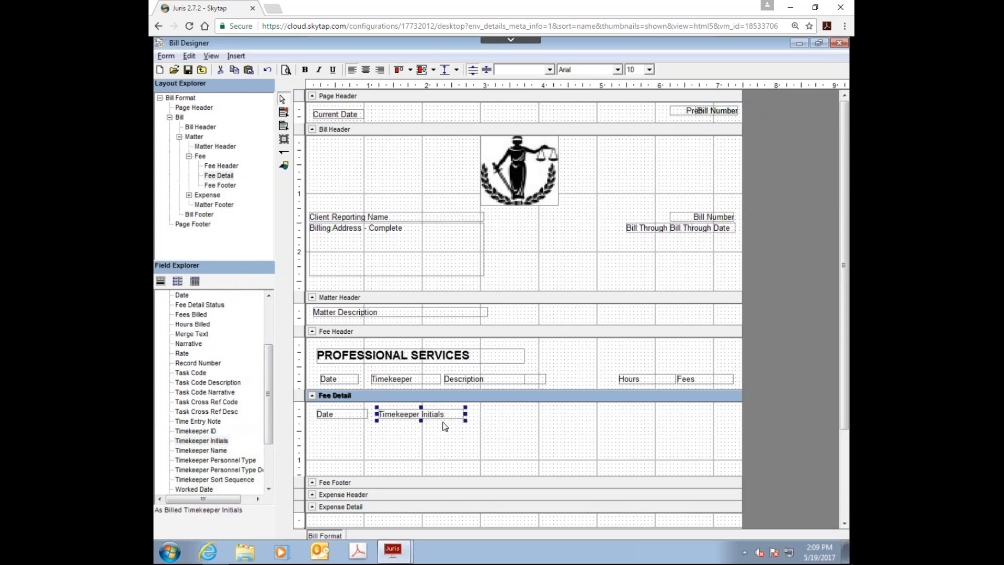
pyautogui.moveTo(466, 417); pyautogui.dragTo(429, 416)
# Step: Add the Narrative and Hours Billed fields to the Fee Detail under Description and Hours, narrowing Hours Billed to about 0.8 inch
pyautogui.moveTo(269, 419); pyautogui.dragTo(269, 415)
pyautogui.moveTo(191, 358); pyautogui.dragTo(443, 416)
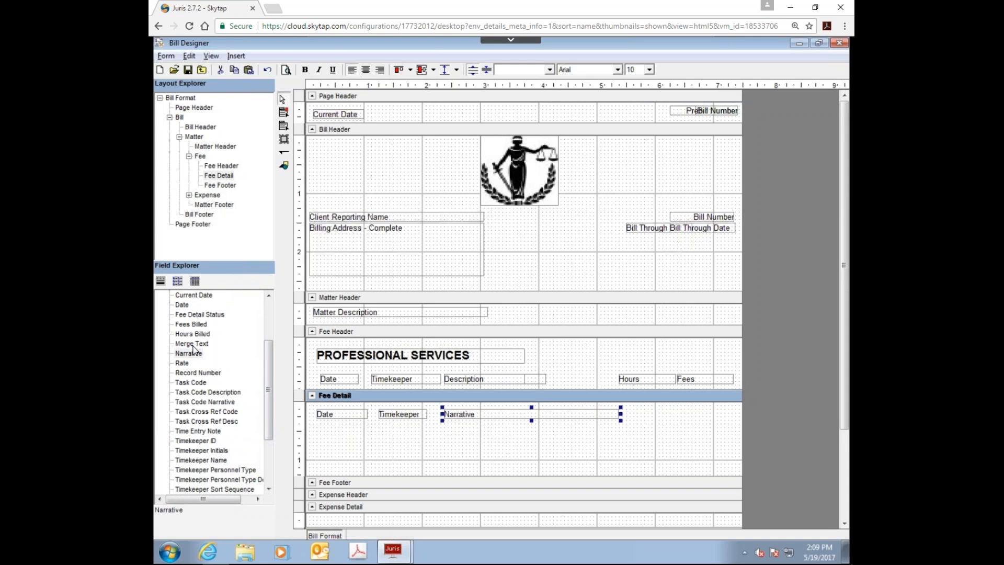
pyautogui.moveTo(194, 334); pyautogui.dragTo(628, 414)
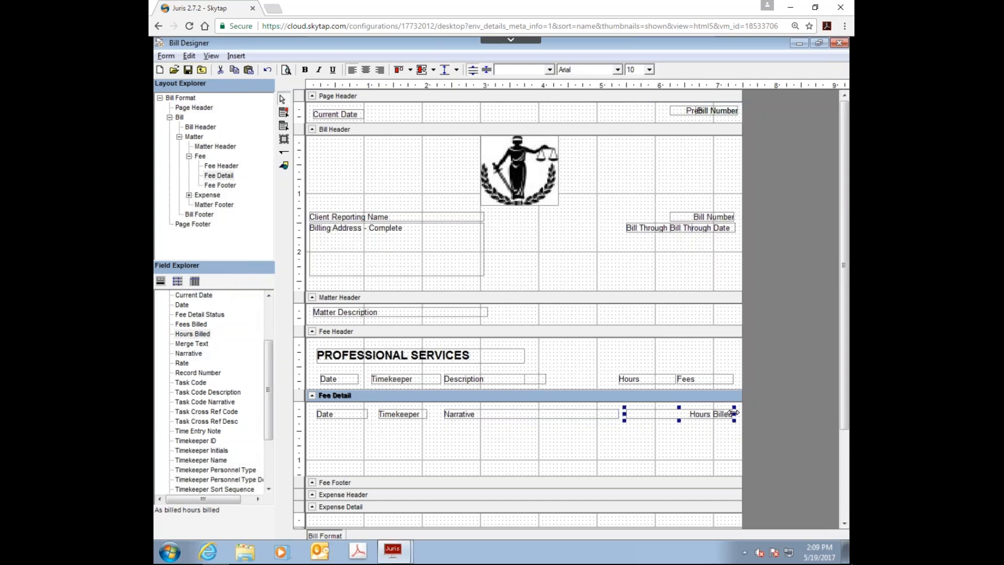
pyautogui.moveTo(734, 414); pyautogui.dragTo(676, 414)
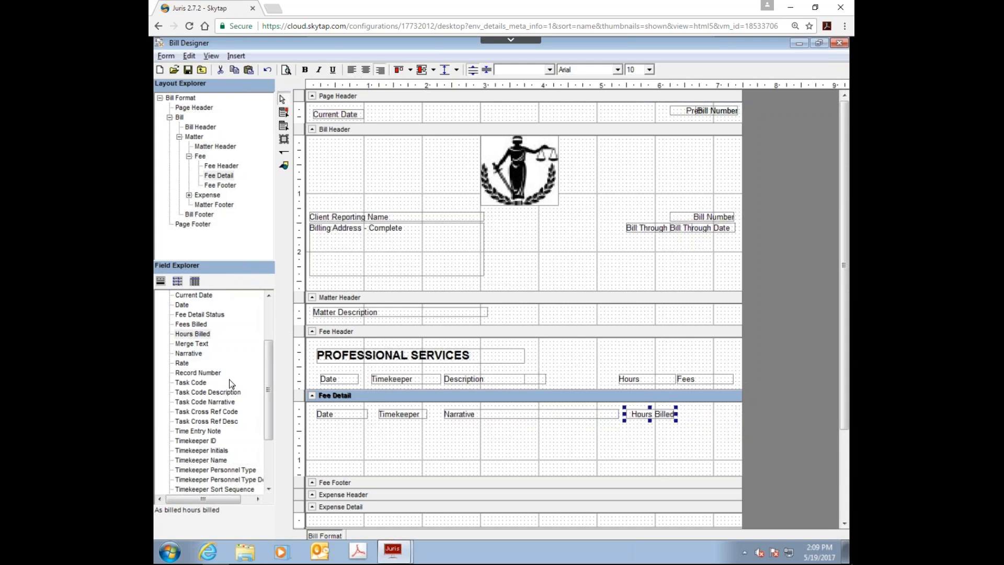
# Step: Add a Fees Billed field about 0.75 inch wide to the Fee Detail under the Fees heading, slightly above the row
pyautogui.moveTo(192, 324); pyautogui.dragTo(697, 440)
pyautogui.moveTo(610, 444); pyautogui.dragTo(713, 415)
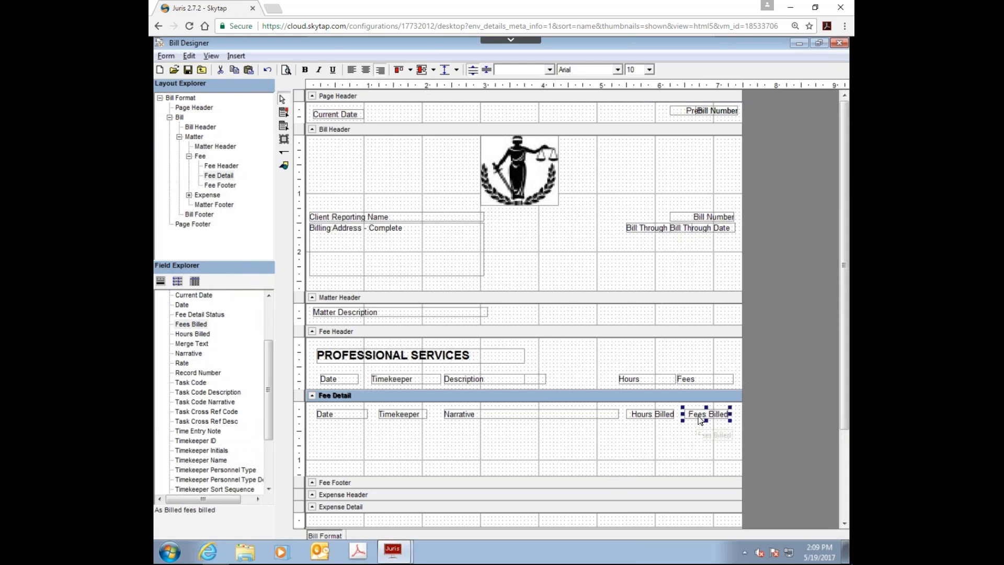
pyautogui.moveTo(701, 417); pyautogui.dragTo(703, 409)
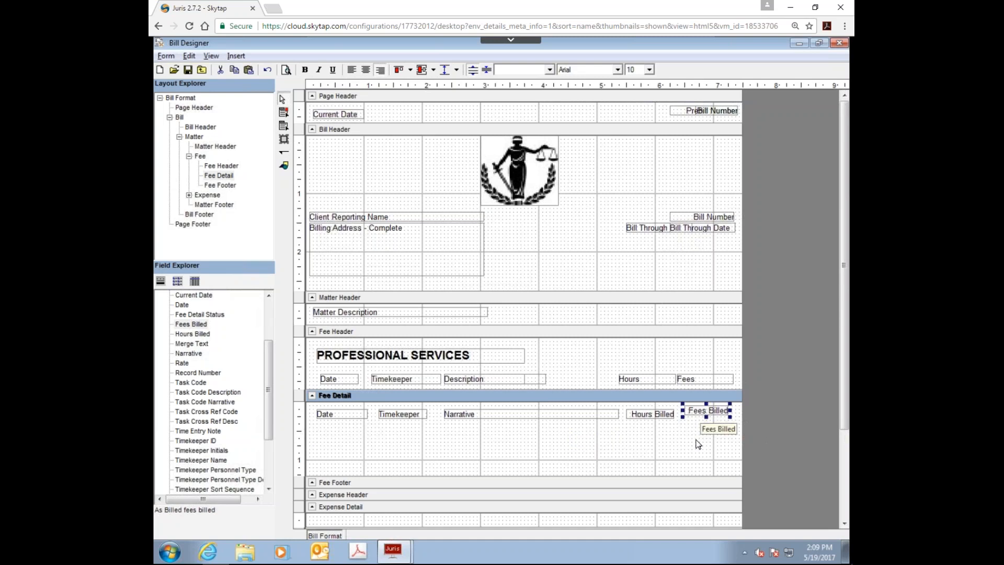
pyautogui.click(697, 438)
# Step: Align the tops of all five Fee Detail fields and make them the same height
pyautogui.moveTo(310, 410); pyautogui.dragTo(731, 446)
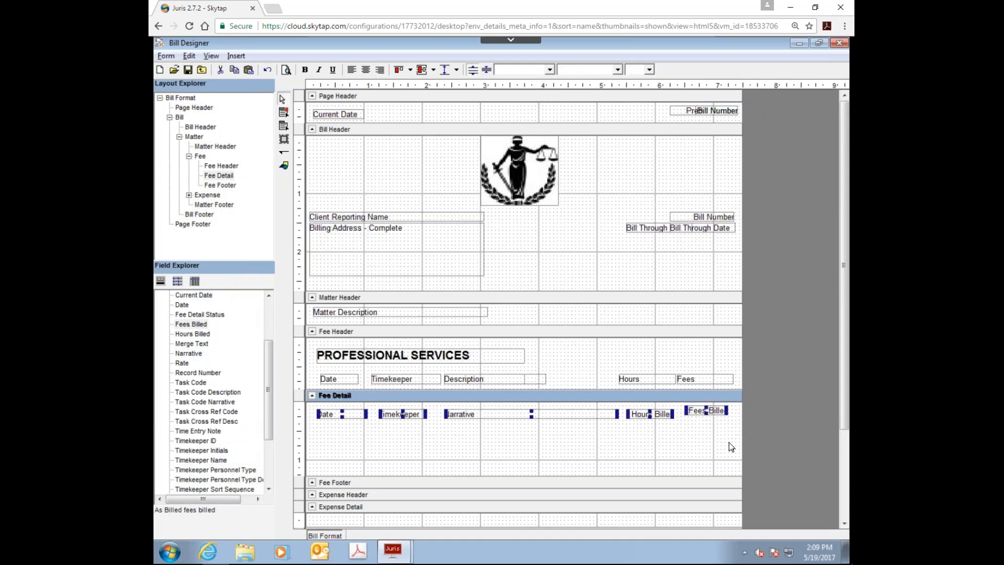
pyautogui.click(410, 71)
pyautogui.click(419, 133)
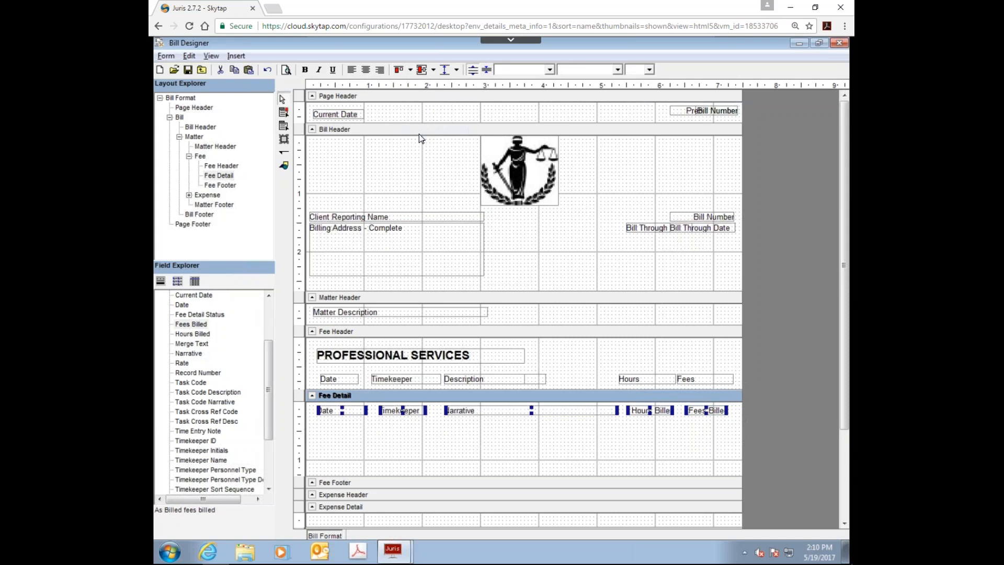
pyautogui.click(457, 70)
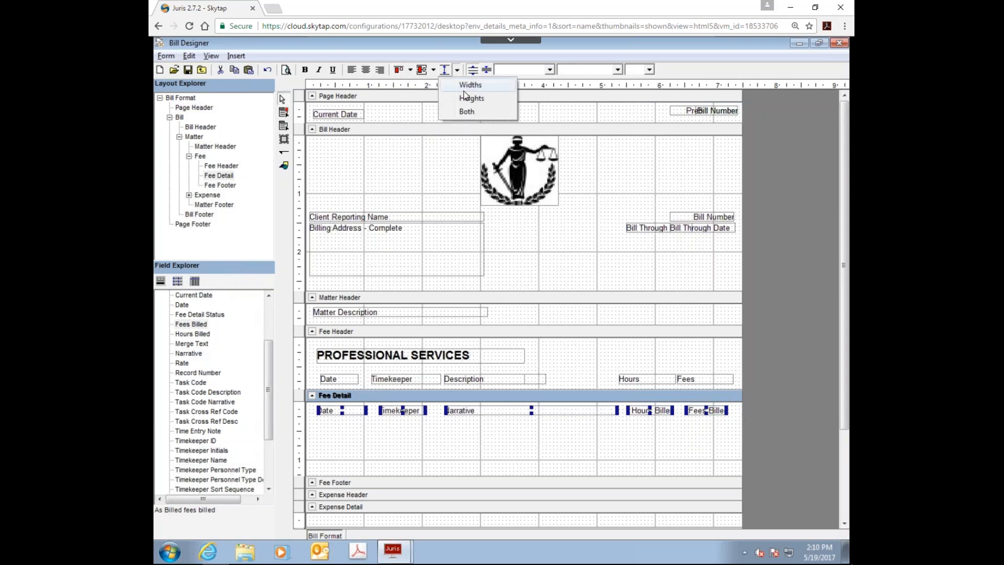
pyautogui.click(469, 99)
pyautogui.click(530, 437)
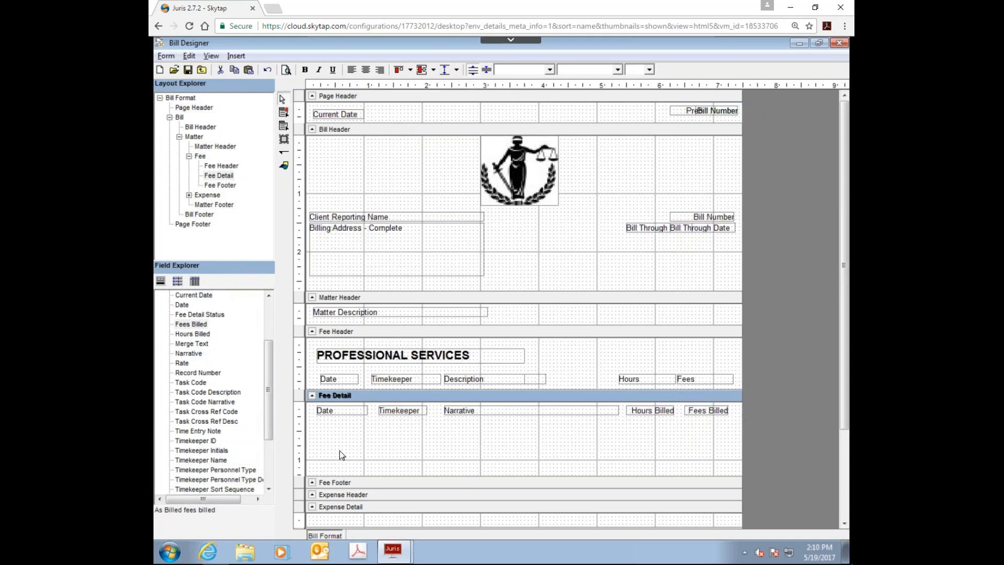
# Step: Align the left edges of the Date label in the Fee Header and the Date field in the Fee Detail
pyautogui.moveTo(309, 368); pyautogui.dragTo(372, 432)
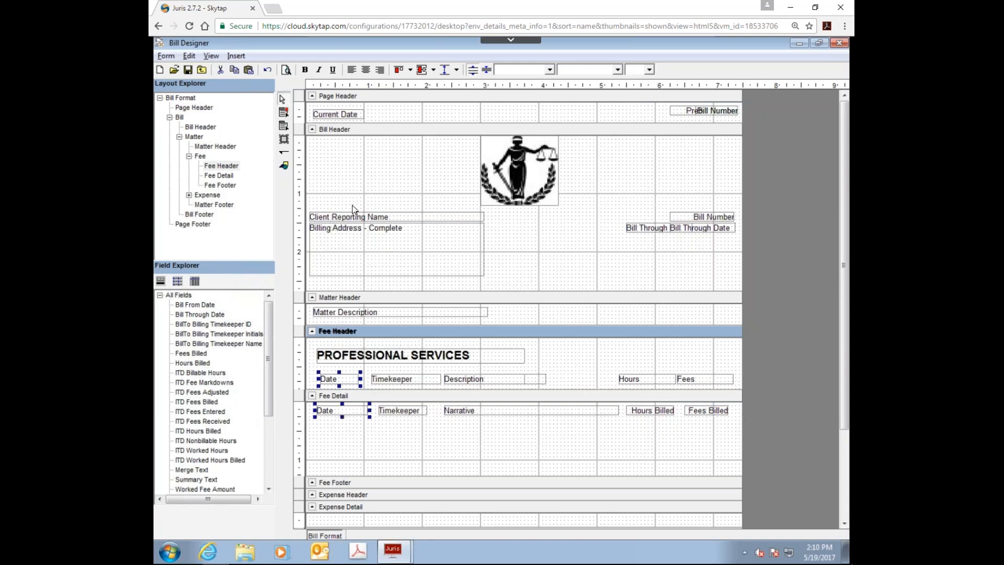
pyautogui.click(412, 73)
pyautogui.click(419, 82)
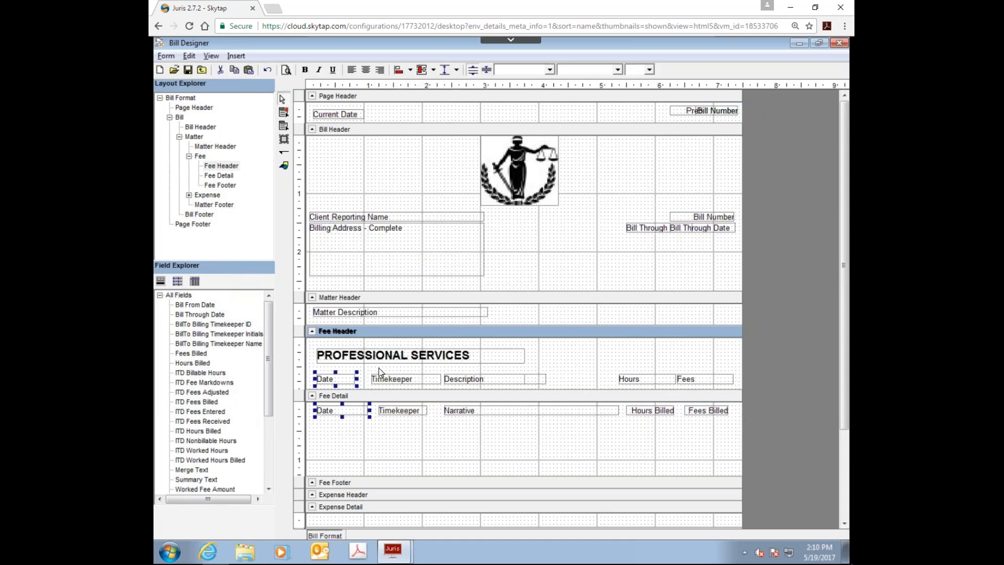
# Step: Align the left edge of the Timekeeper label in the Fee Header with the Timekeeper Initials field below it
pyautogui.moveTo(374, 369); pyautogui.dragTo(436, 439)
pyautogui.click(433, 70)
pyautogui.click(410, 70)
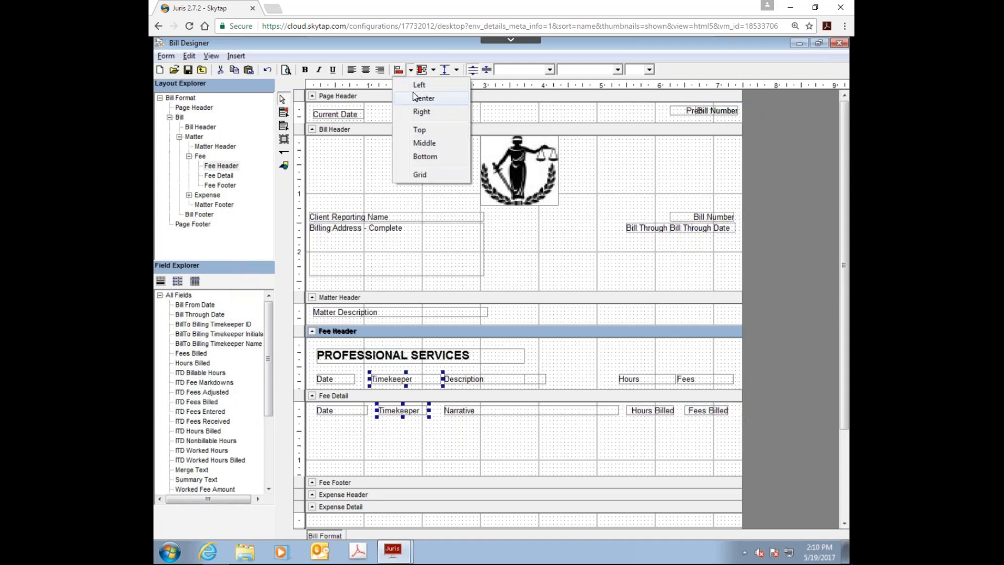
pyautogui.click(418, 85)
pyautogui.click(472, 432)
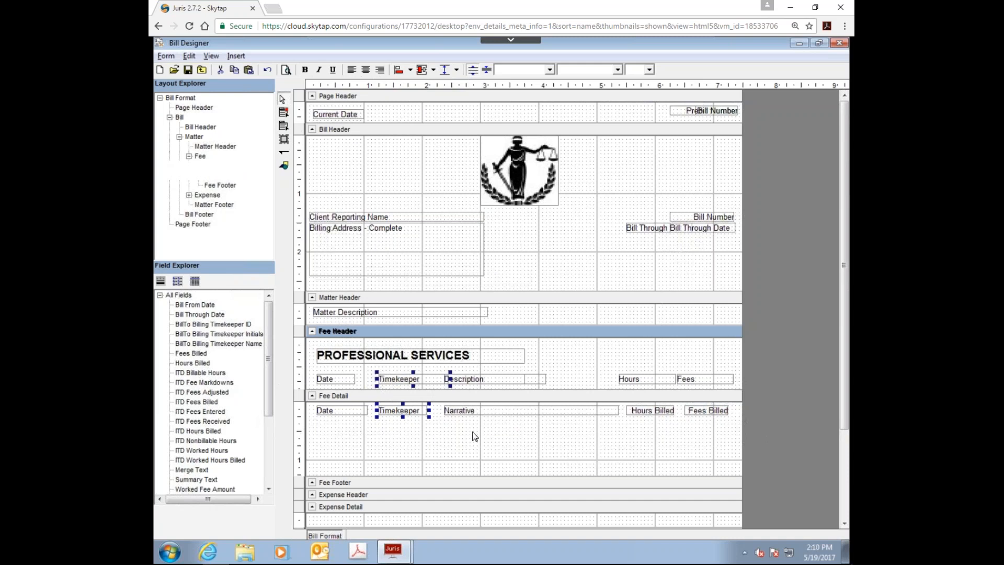
# Step: Narrow the Timekeeper label in the Fee Header to about 0.9 inch so it clears the Description label
pyautogui.click(454, 378)
pyautogui.keyDown('shift'); pyautogui.click(460, 410); pyautogui.keyUp('shift')
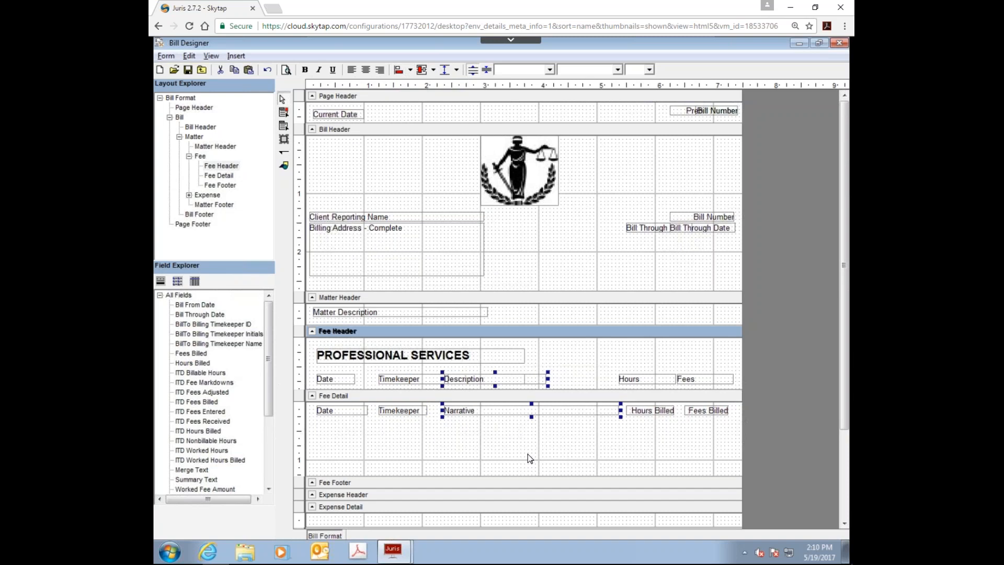
pyautogui.click(411, 380)
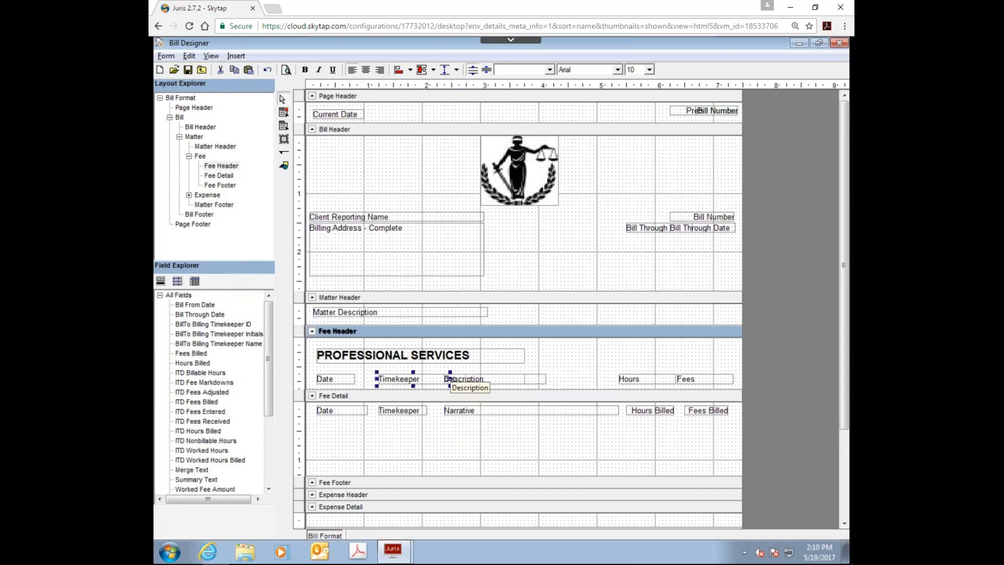
pyautogui.click(428, 450)
# Step: Left-align the Hours label with the Hours Billed field and the Fees label with the Fees Billed field
pyautogui.moveTo(626, 364); pyautogui.dragTo(658, 438)
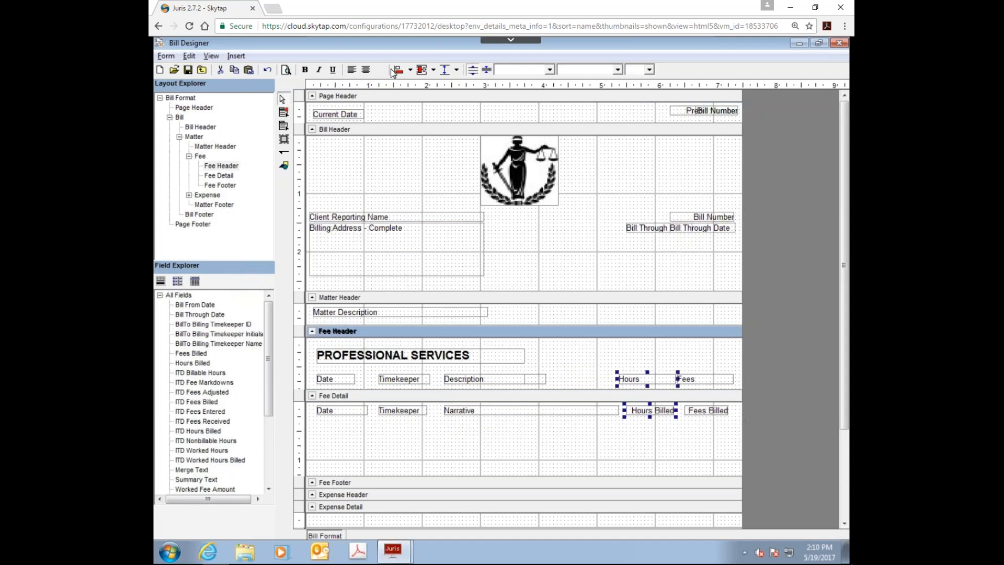
pyautogui.click(410, 70)
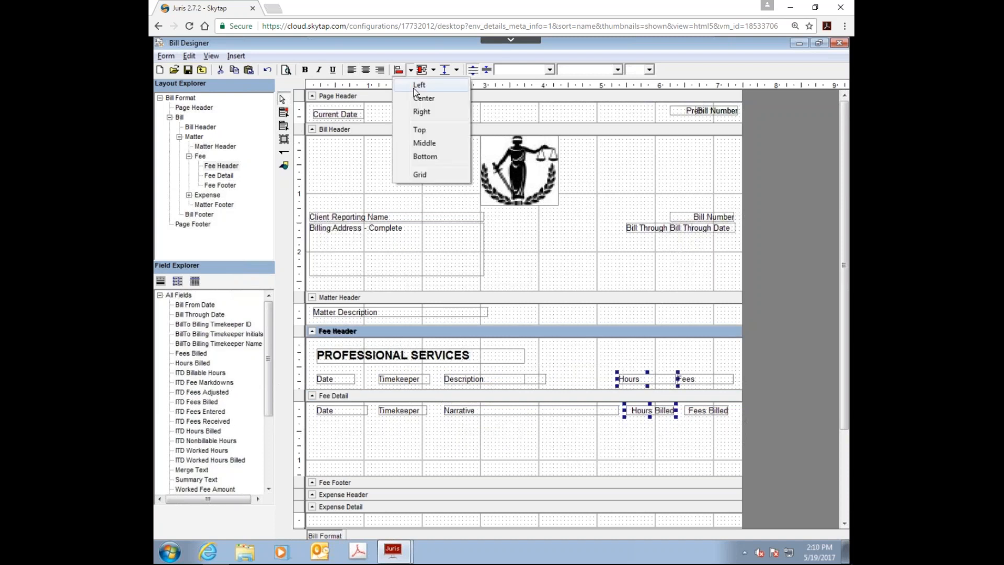
pyautogui.click(414, 85)
pyautogui.moveTo(693, 358); pyautogui.dragTo(715, 444)
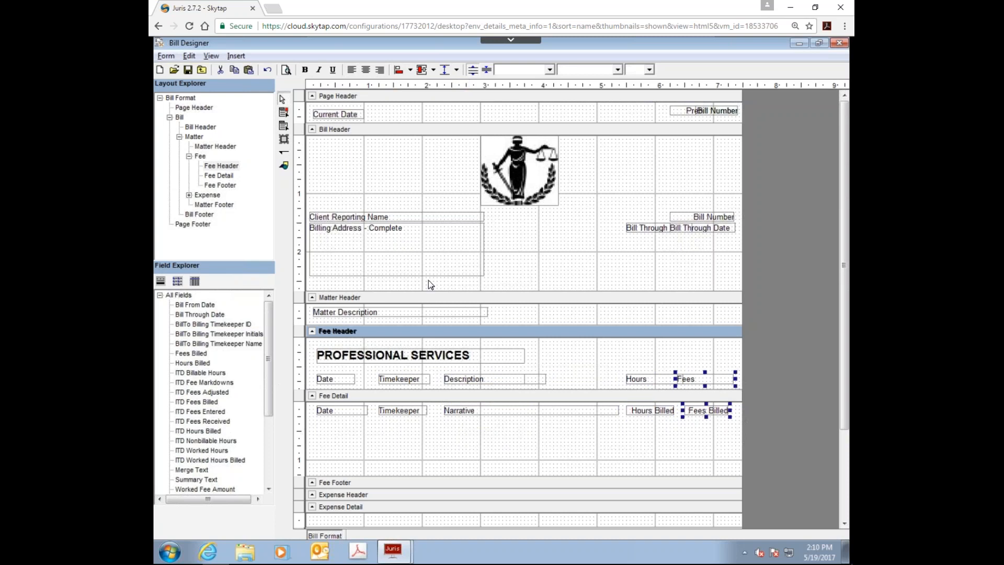
pyautogui.click(398, 69)
# Step: Shrink the Fee Detail section to fit its row of fields and enlarge the Fee Footer to about 0.6 inch
pyautogui.click(424, 470)
pyautogui.moveTo(426, 482); pyautogui.dragTo(419, 421)
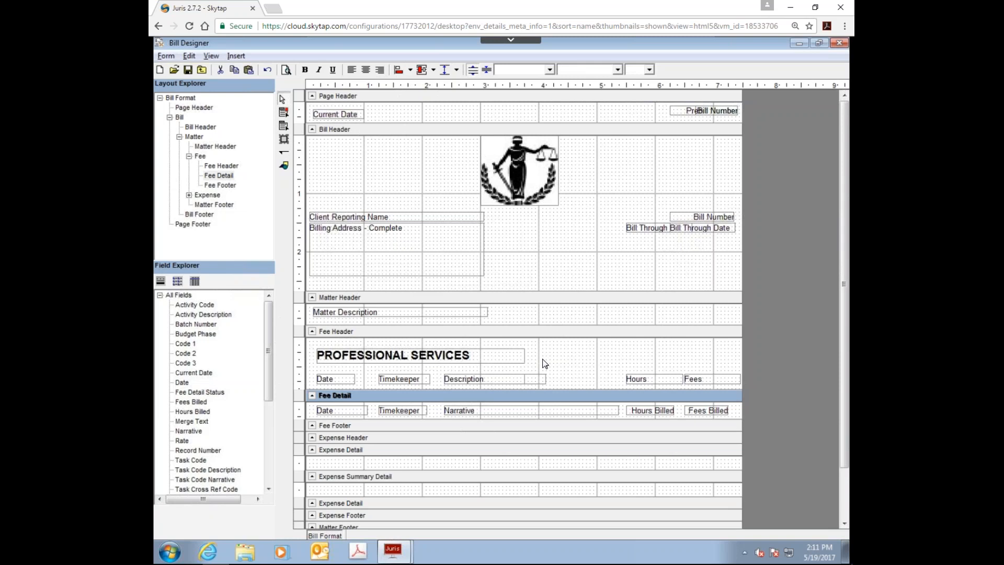
pyautogui.click(347, 425)
pyautogui.moveTo(347, 431); pyautogui.dragTo(403, 452)
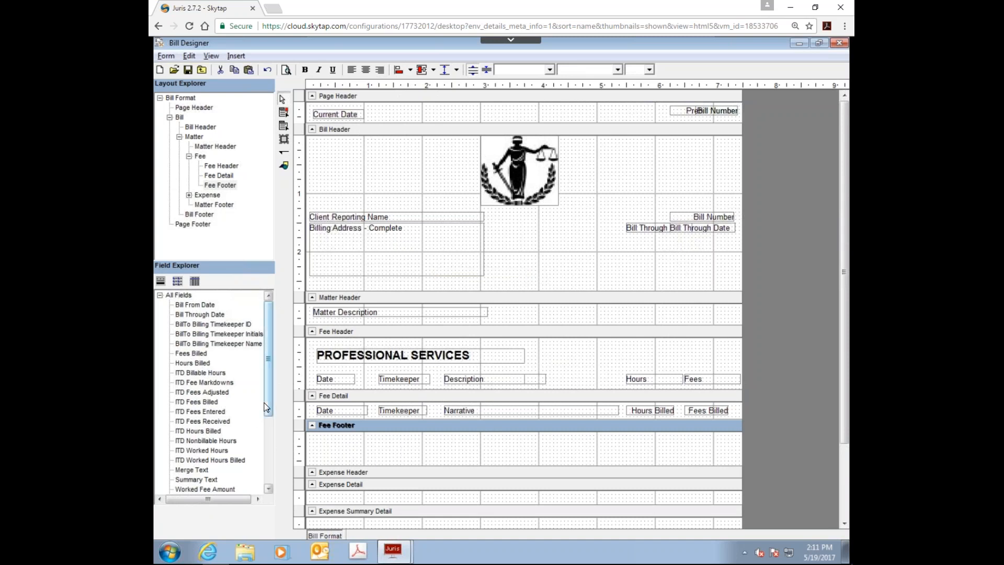
# Step: Add a Fees Billed field about 0.9 inch wide to the Fee Footer, beneath the Fees Billed detail field
pyautogui.click(203, 356)
pyautogui.moveTo(204, 360); pyautogui.dragTo(587, 452)
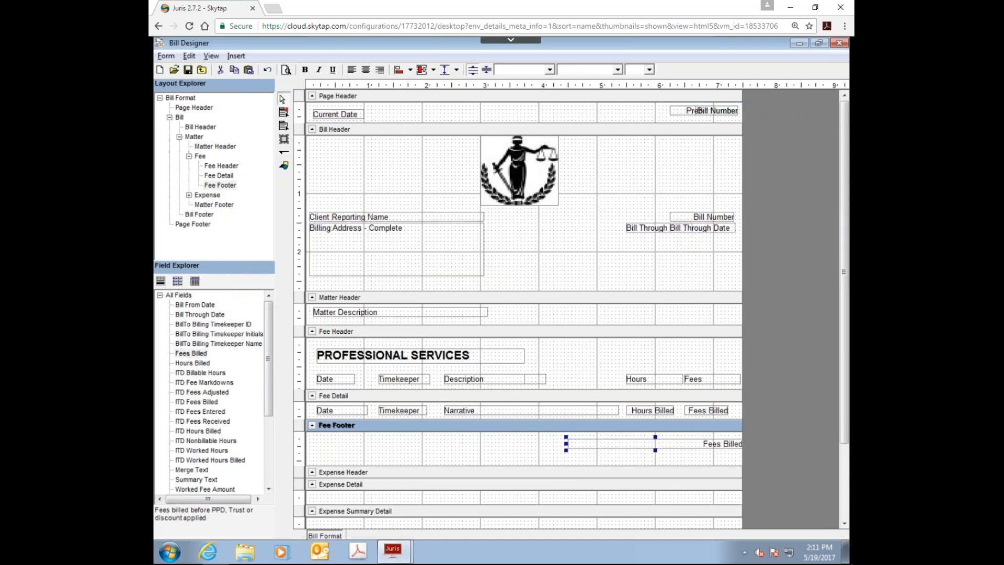
pyautogui.moveTo(691, 446); pyautogui.dragTo(621, 444)
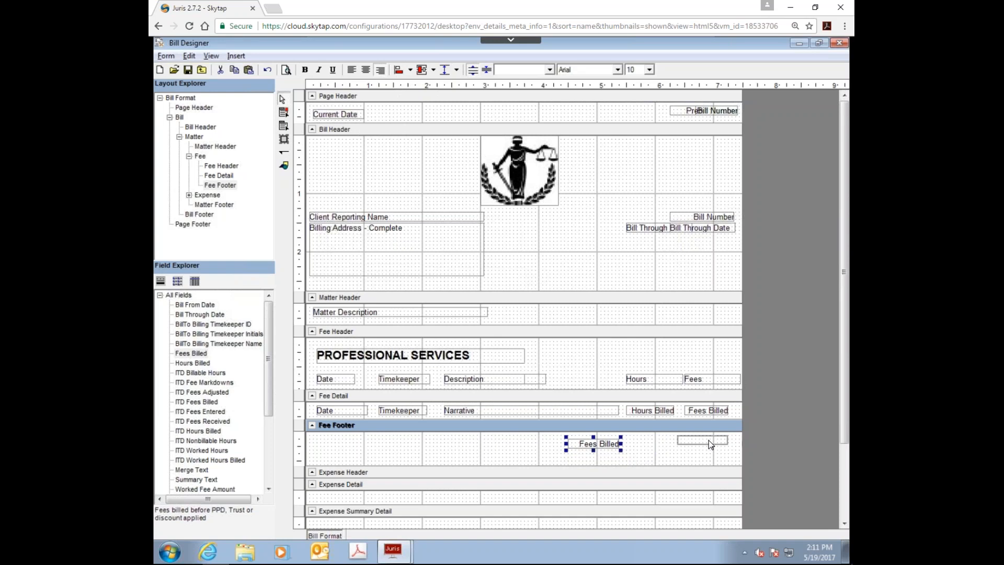
pyautogui.moveTo(709, 444); pyautogui.dragTo(709, 444)
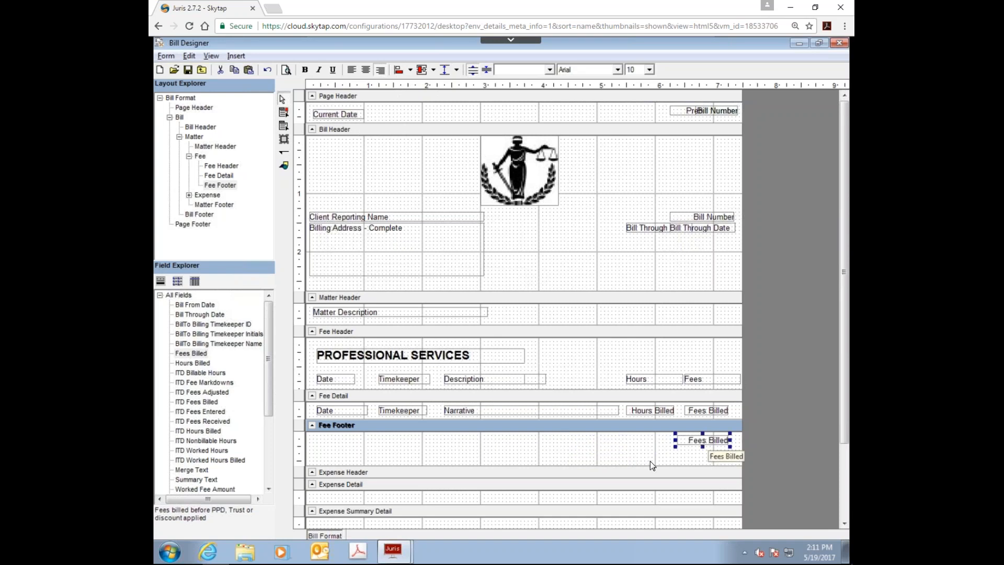
# Step: Add a "Total Fees" label about 0.9 inch wide to the Fee Footer, just left of the Fees Billed field
pyautogui.click(282, 124)
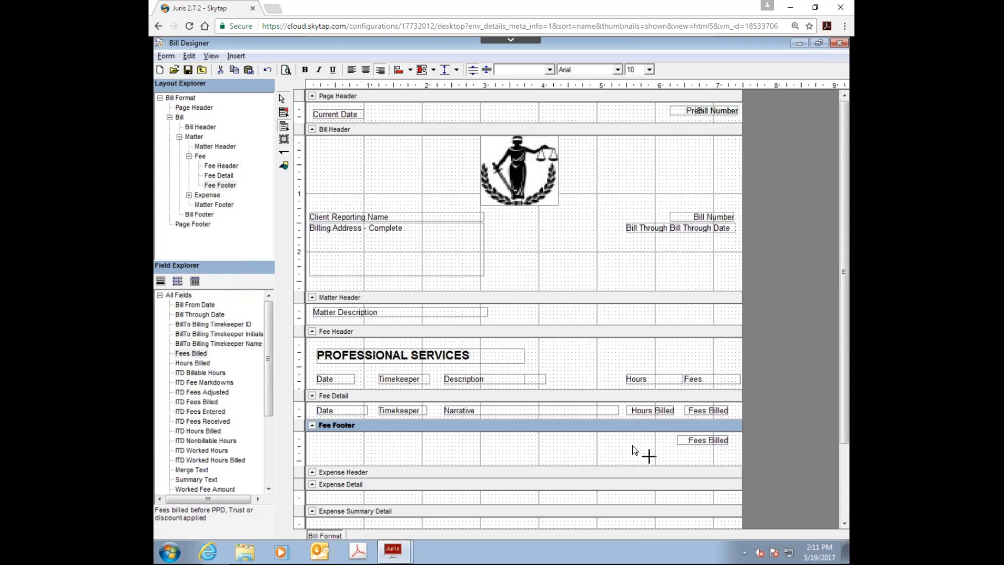
pyautogui.moveTo(619, 441); pyautogui.dragTo(650, 445)
pyautogui.moveTo(675, 450); pyautogui.dragTo(676, 450)
pyautogui.doubleClick(639, 449)
pyautogui.write('Total Fees')
pyautogui.click(609, 459)
# Step: Align the tops of the Total Fees label and the Fees Billed field in the Fee Footer
pyautogui.moveTo(610, 435); pyautogui.dragTo(715, 457)
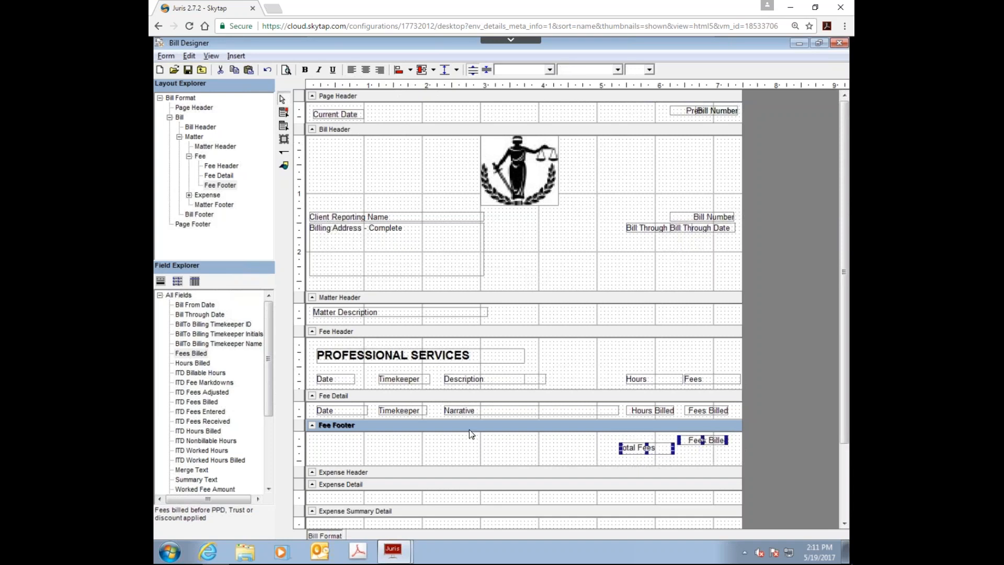
pyautogui.click(411, 71)
pyautogui.click(425, 130)
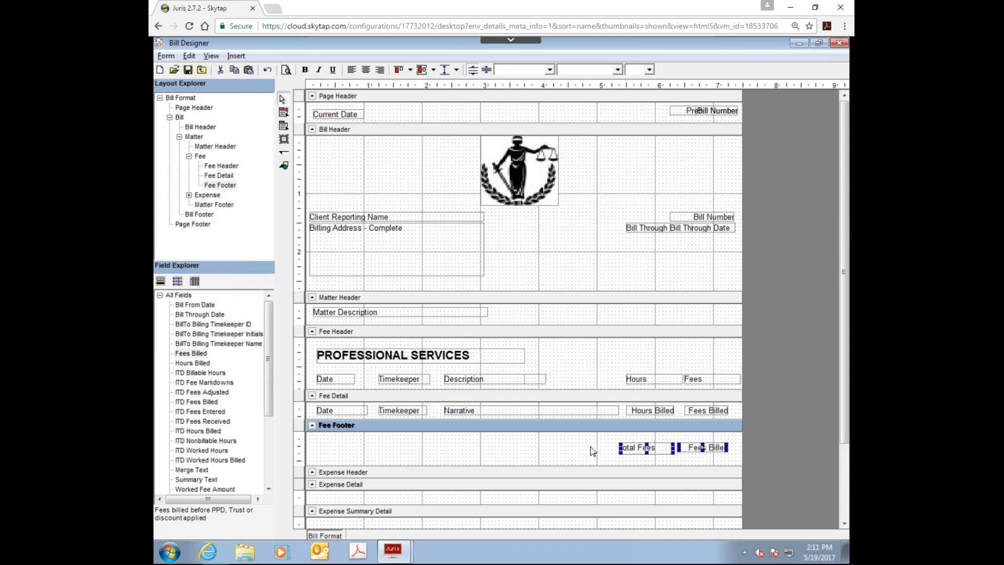
pyautogui.moveTo(678, 405); pyautogui.dragTo(723, 464)
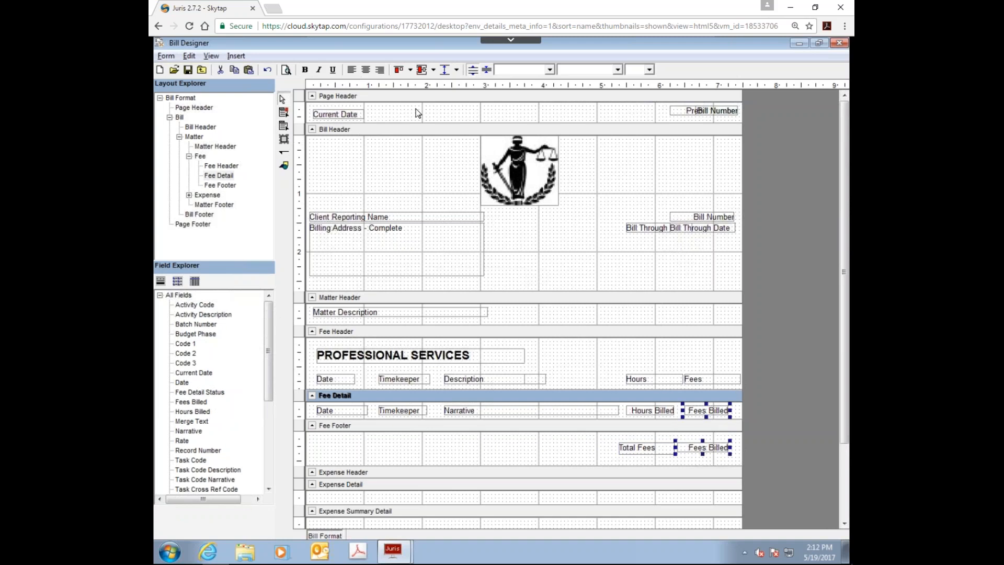
pyautogui.click(411, 70)
pyautogui.click(539, 424)
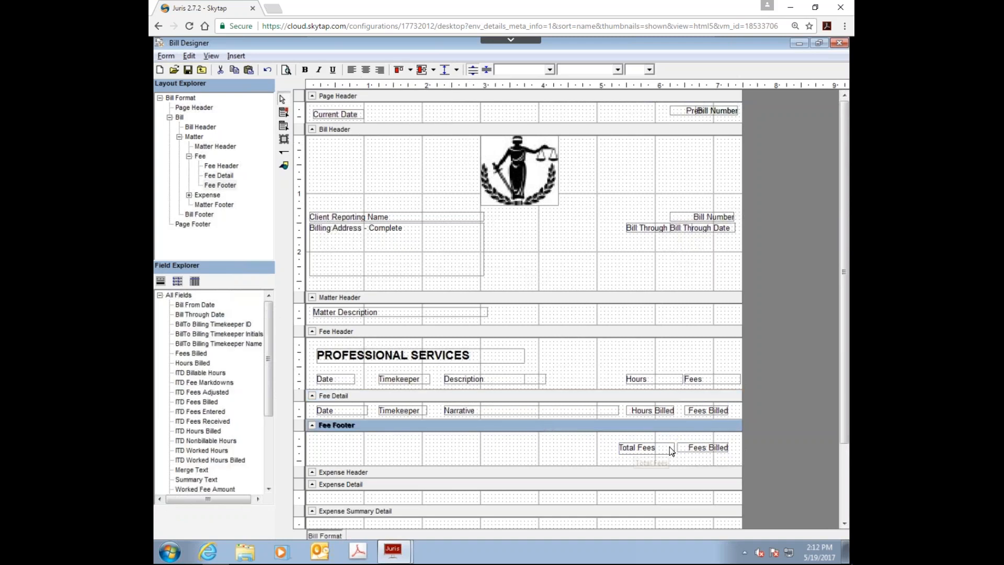
# Step: Shift the Fee Footer's Total Fees and Fees Billed slightly right, and left-align the Fee Detail's Fees Billed field with the footer's
pyautogui.click(690, 447)
pyautogui.moveTo(684, 451)
pyautogui.mouseDown()
pyautogui.moveTo(702, 445)
pyautogui.moveTo(663, 448)
pyautogui.moveTo(671, 442)
pyautogui.mouseUp()
pyautogui.click(690, 409)
pyautogui.keyDown('ctrl'); pyautogui.click(712, 443); pyautogui.keyUp('ctrl')
pyautogui.click(410, 70)
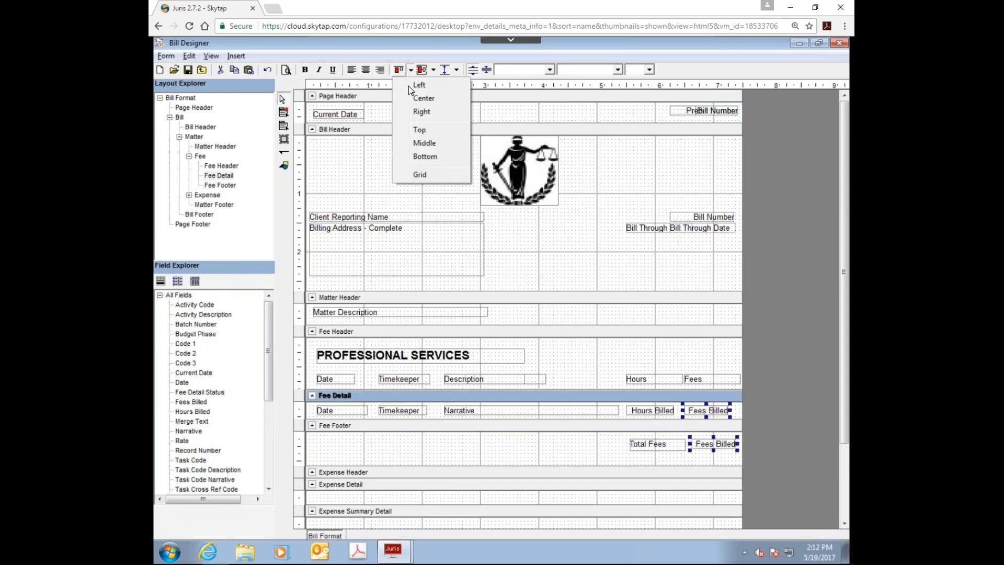
pyautogui.click(409, 85)
# Step: Move the Total Fees label about 0.5 inch right against the Fees Billed field and give both boxes the same height
pyautogui.moveTo(622, 405); pyautogui.dragTo(650, 462)
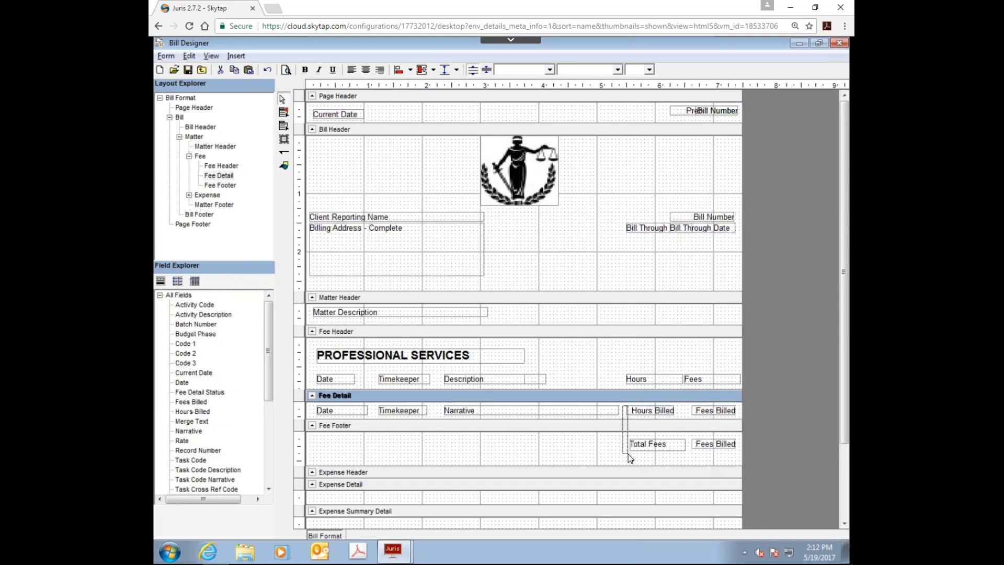
pyautogui.click(651, 446)
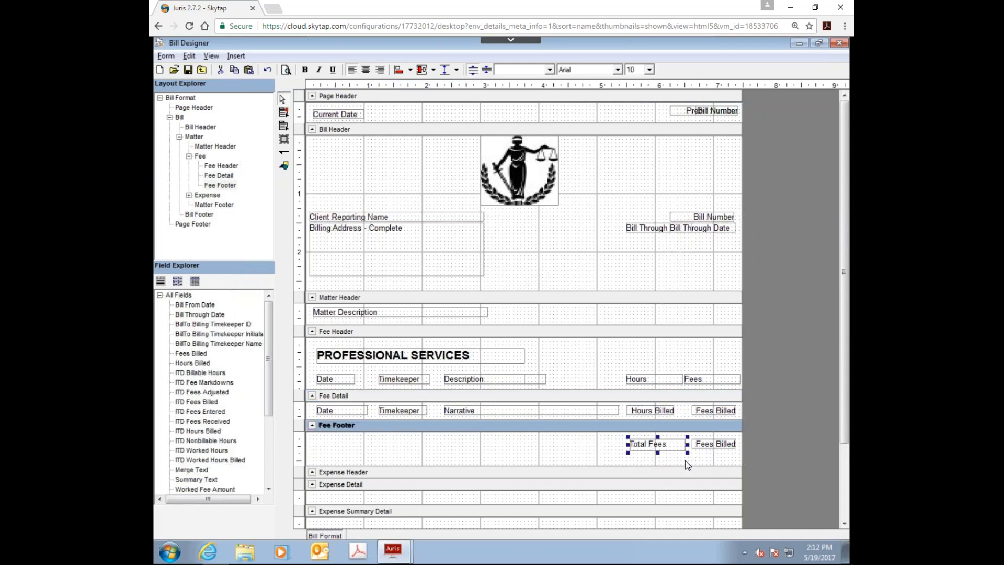
pyautogui.moveTo(674, 448); pyautogui.dragTo(715, 465)
pyautogui.click(672, 462)
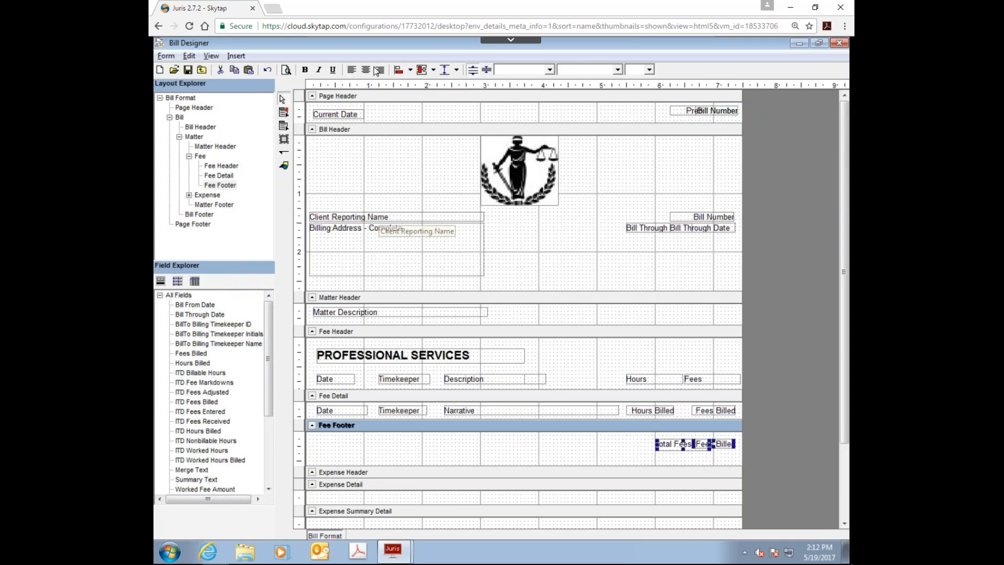
pyautogui.click(445, 73)
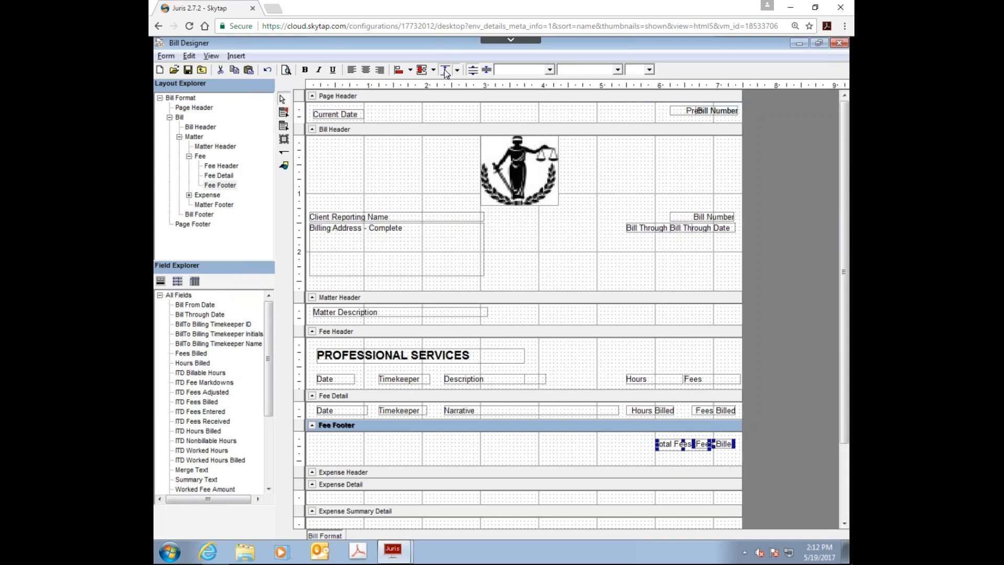
pyautogui.click(476, 458)
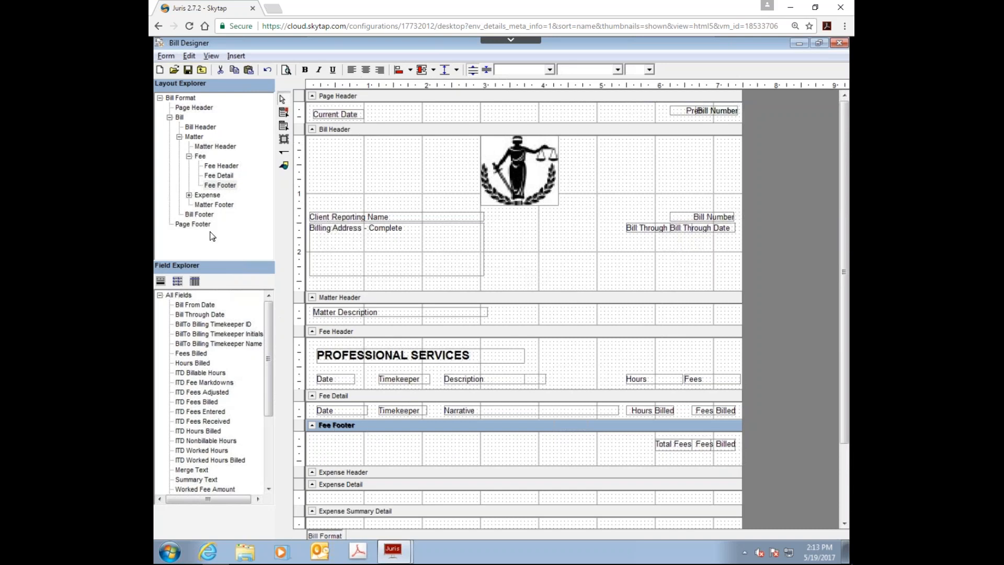
# Step: Go to the Bill Footer section and enlarge it to about 4.2 inches high
pyautogui.click(204, 215)
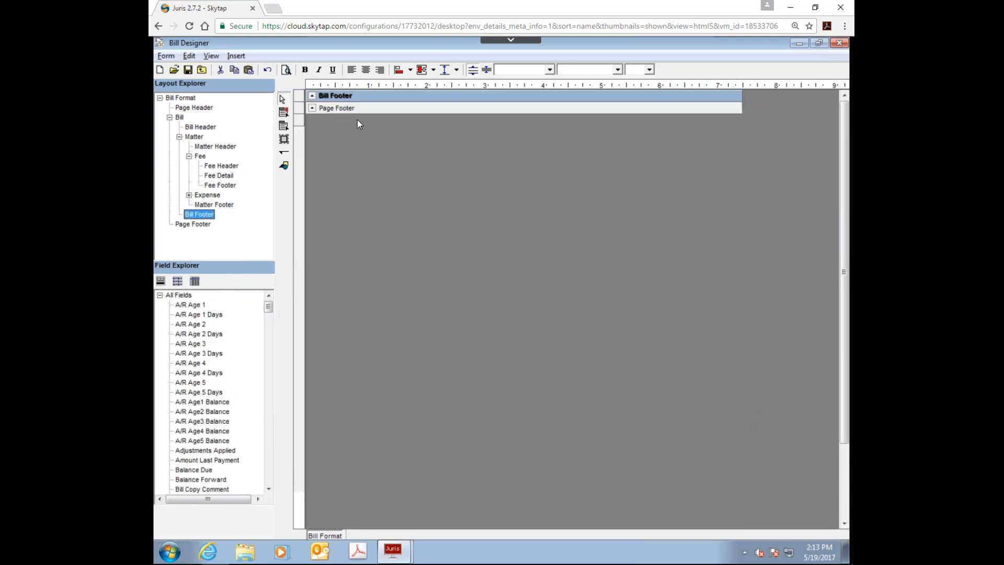
pyautogui.click(355, 100)
pyautogui.moveTo(356, 101); pyautogui.dragTo(431, 353)
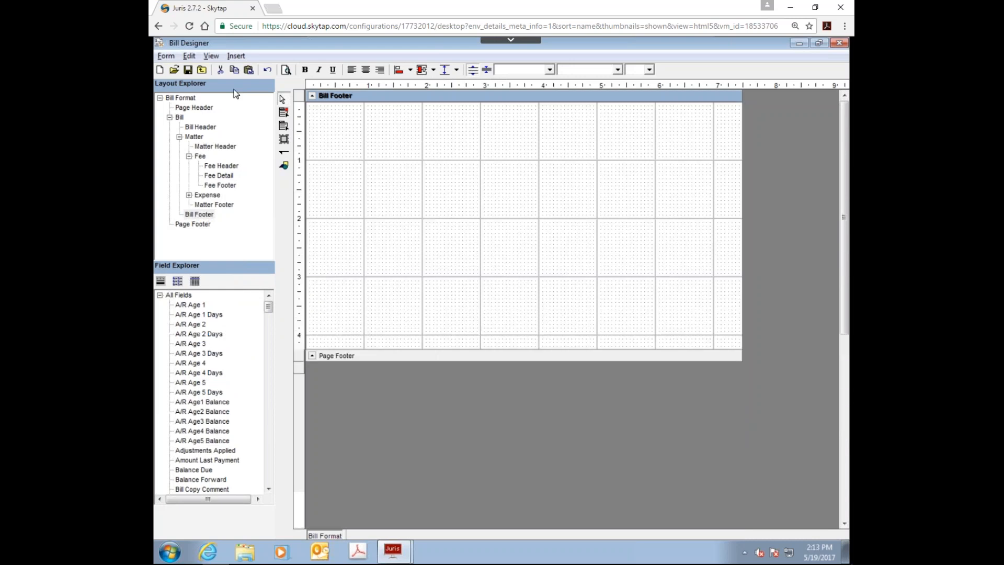
# Step: Add a "Billing Summary" label about 2 inches wide at the upper left of the Bill Footer
pyautogui.click(283, 126)
pyautogui.moveTo(311, 118); pyautogui.dragTo(434, 135)
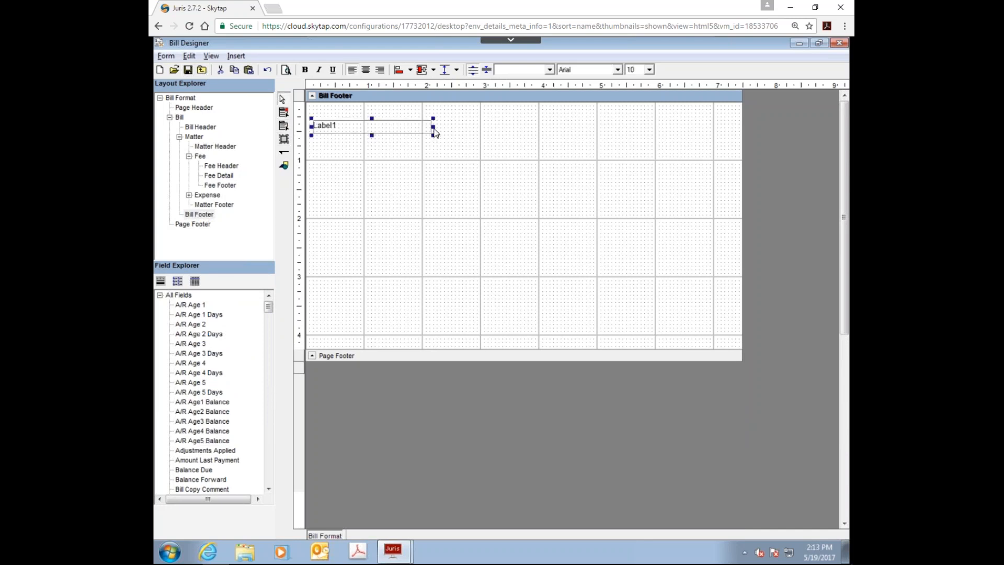
pyautogui.doubleClick(413, 130)
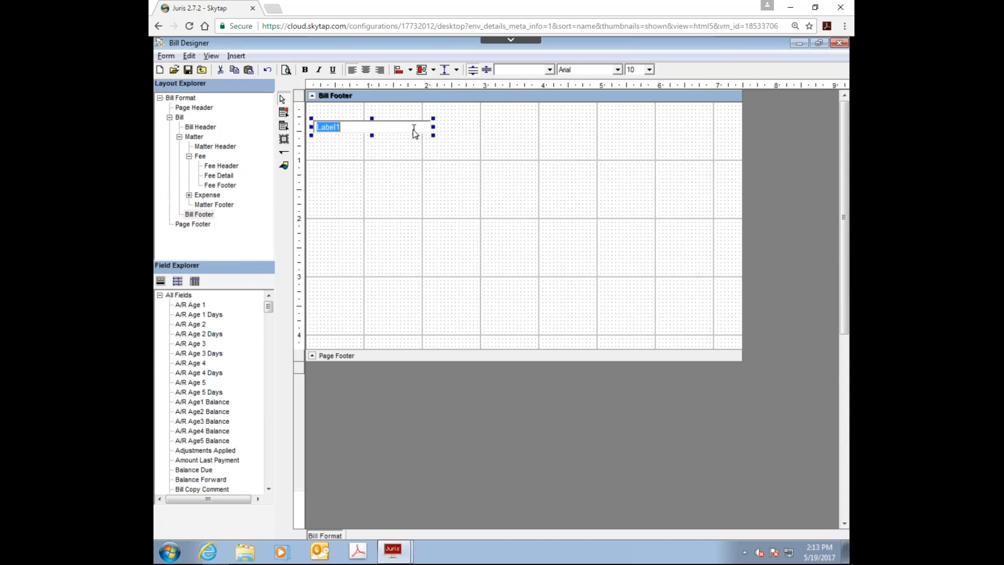
pyautogui.write('Billing Summary')
pyautogui.click(407, 198)
# Step: Add a "Previous Balance Due" label about 1.8 inches wide, slightly indented beneath Billing Summary
pyautogui.click(283, 127)
pyautogui.moveTo(330, 144); pyautogui.dragTo(417, 162)
pyautogui.doubleClick(365, 151)
pyautogui.write('Previous Balanc')
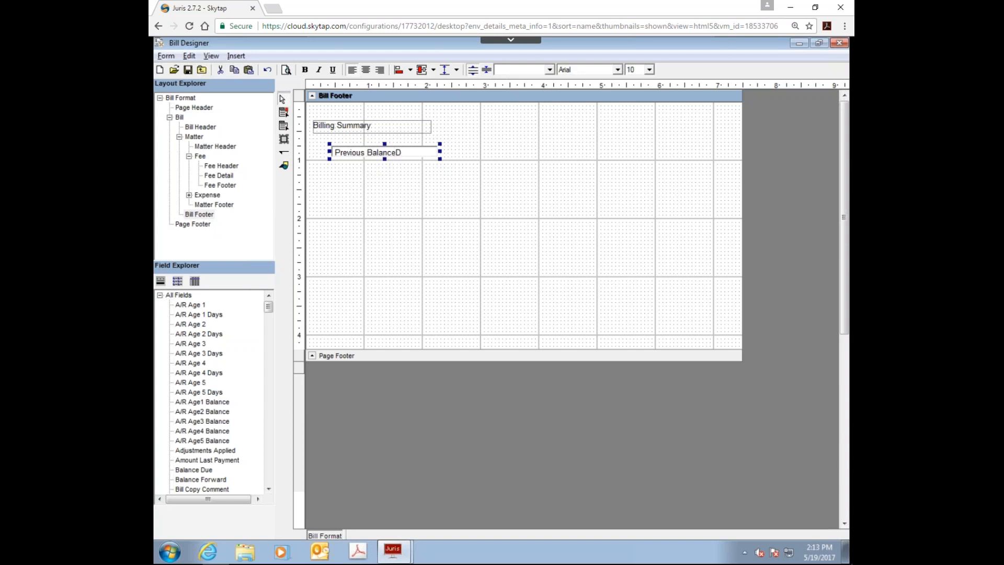
pyautogui.write('e Due')
pyautogui.click(352, 224)
# Step: Add a "Payments Received" label about 1.8 inches wide beneath Previous Balance Due
pyautogui.click(283, 126)
pyautogui.moveTo(332, 164); pyautogui.dragTo(437, 184)
pyautogui.doubleClick(379, 172)
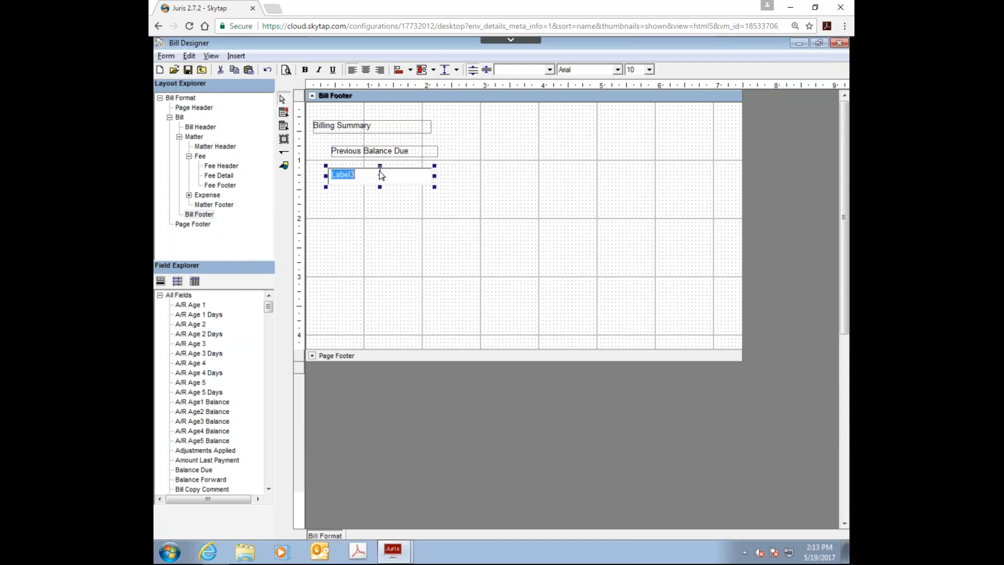
pyautogui.write('Payments Recieved')
pyautogui.press('BackSpace')
pyautogui.write('ived')
pyautogui.click(410, 209)
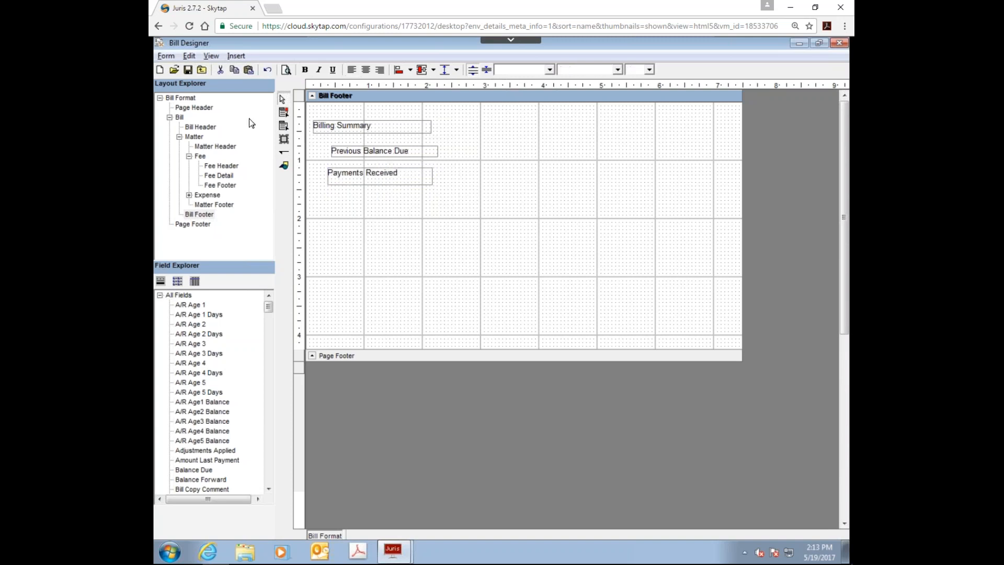
# Step: Add a "Total New Fees" label about 1.8 inches wide beneath Payments Received
pyautogui.click(284, 126)
pyautogui.moveTo(327, 197); pyautogui.dragTo(434, 212)
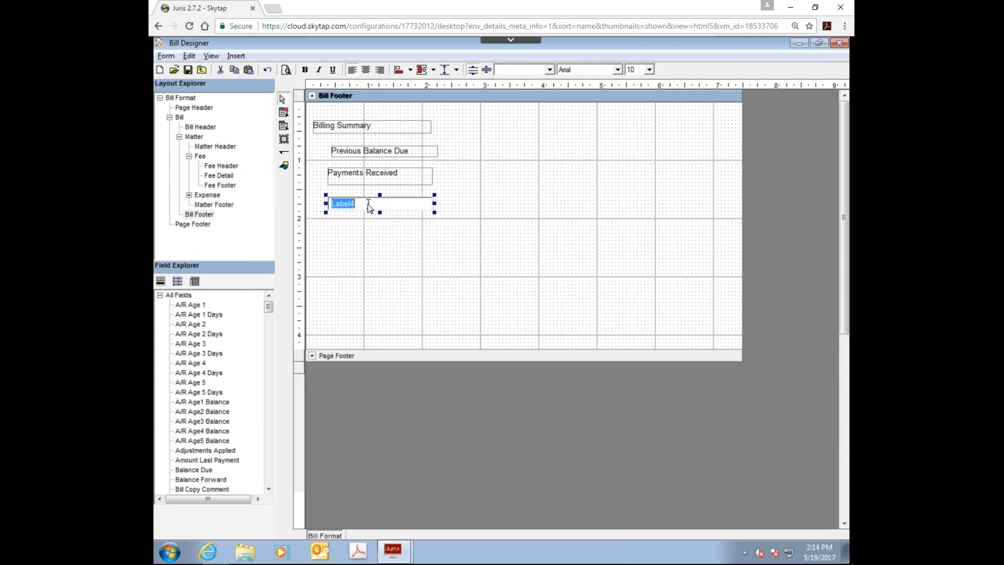
pyautogui.write('Total New Fees')
pyautogui.click(333, 233)
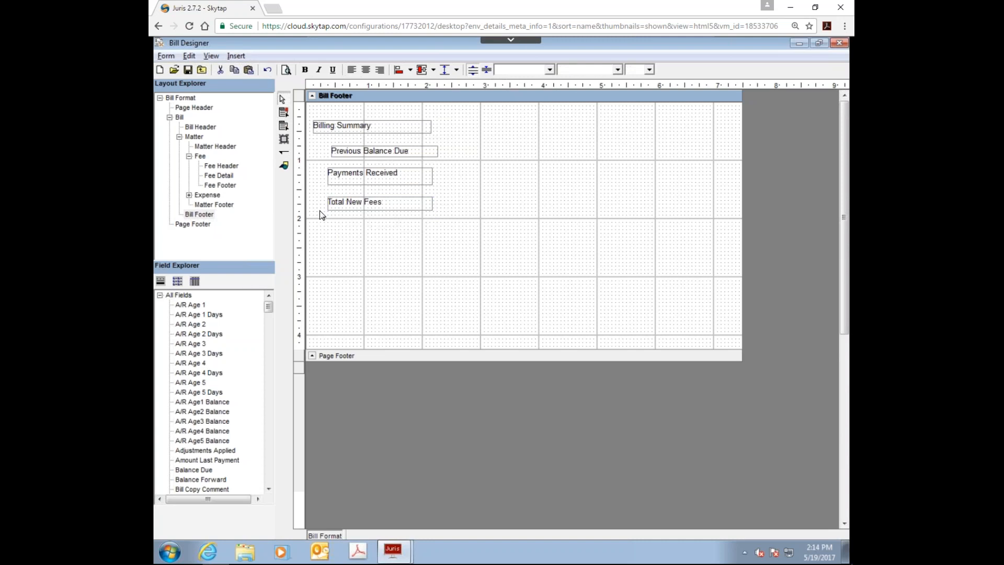
# Step: Add a "Total New Expenses" label about 1.7 inches wide beneath Total New Fees
pyautogui.moveTo(324, 219); pyautogui.dragTo(436, 237)
pyautogui.click(284, 126)
pyautogui.moveTo(326, 220); pyautogui.dragTo(429, 241)
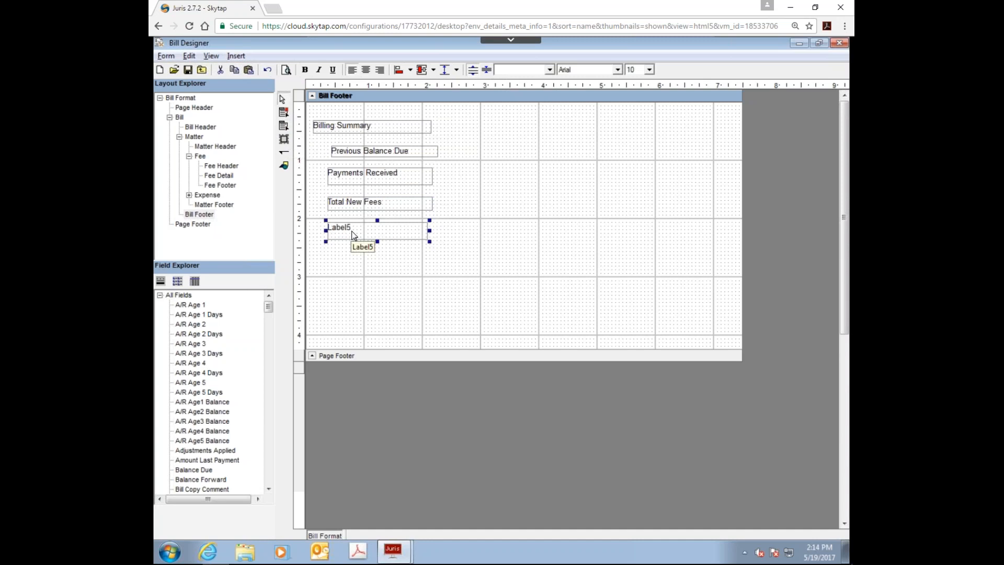
pyautogui.doubleClick(354, 232)
pyautogui.write('Total New Expenses')
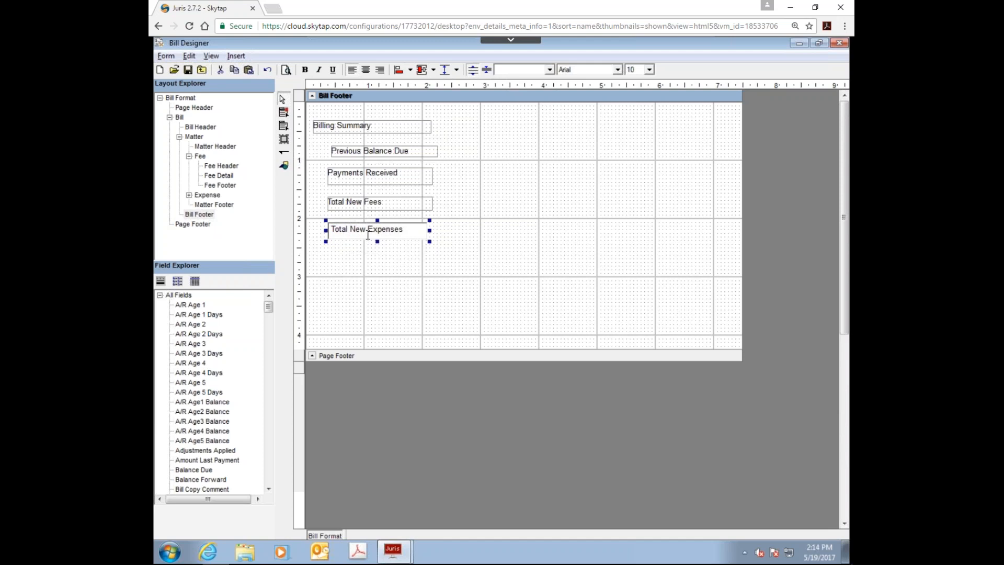
pyautogui.click(368, 274)
# Step: Add a "Total New Charges" label about 1.8 inches wide beneath Total New Expenses
pyautogui.click(286, 127)
pyautogui.moveTo(322, 246); pyautogui.dragTo(433, 268)
pyautogui.doubleClick(354, 258)
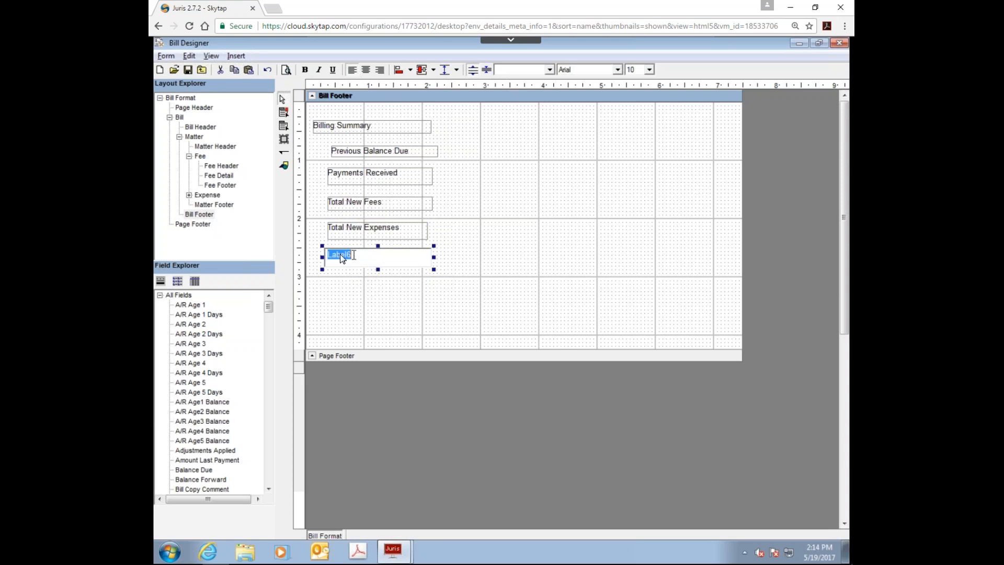
pyautogui.write('Total New Charges')
pyautogui.click(325, 301)
# Step: Add a "Total Balance Due" label about 1.7 inches wide beneath Total New Charges
pyautogui.click(283, 112)
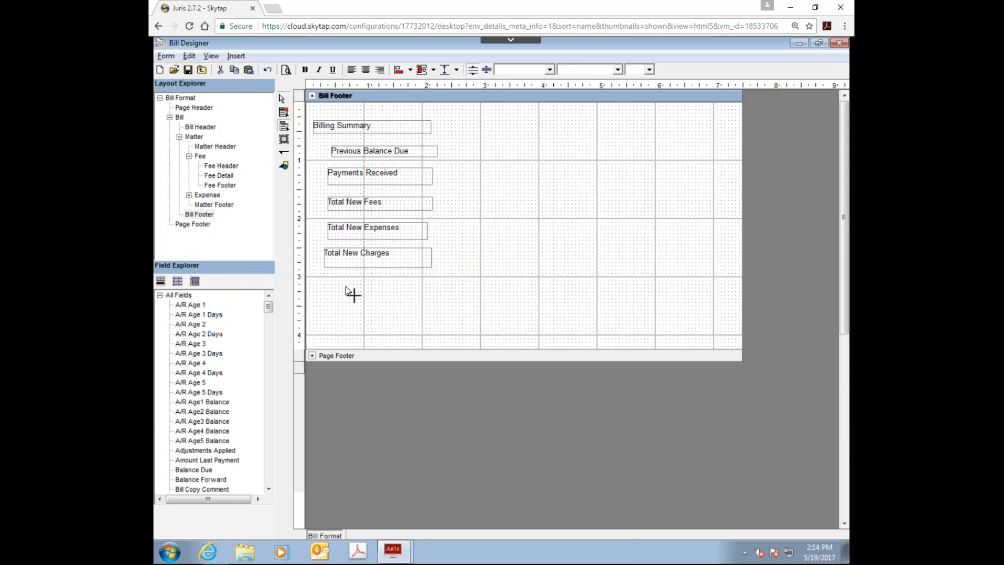
pyautogui.moveTo(331, 276); pyautogui.dragTo(433, 291)
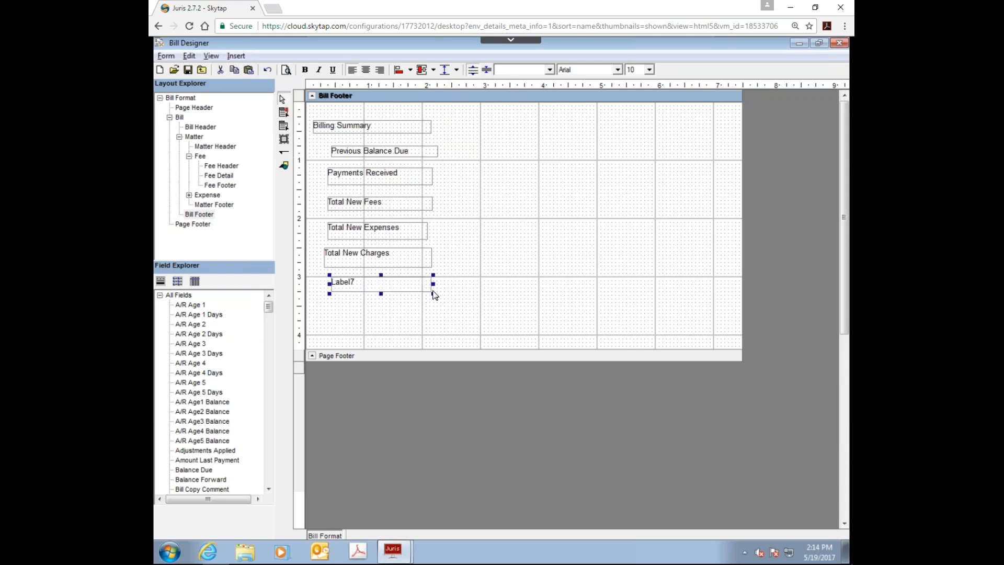
pyautogui.doubleClick(364, 285)
pyautogui.write('Total Ba')
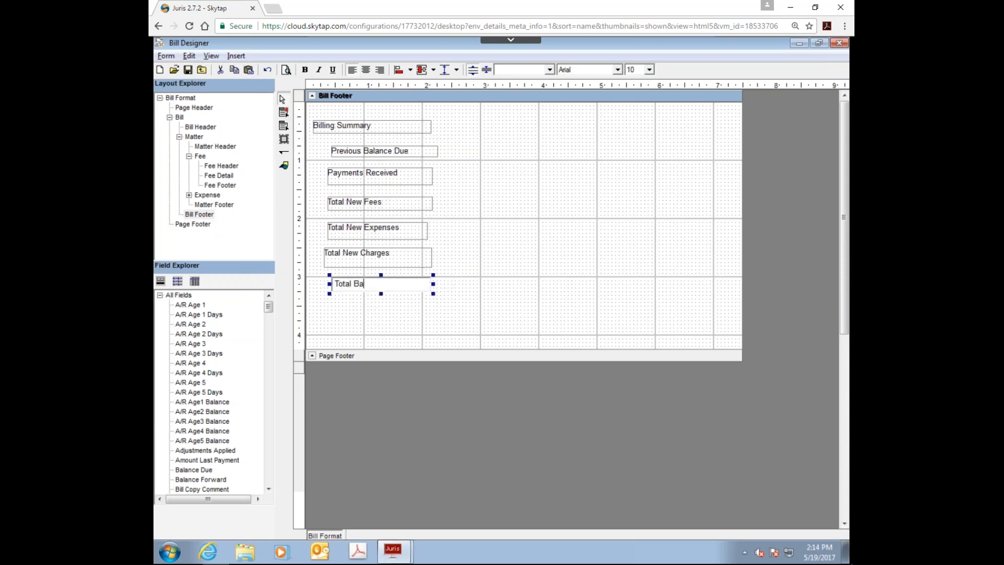
pyautogui.write('lance Due')
pyautogui.click(407, 314)
# Step: Shorten the Total Balance Due box, then give all six labels beneath Billing Summary the same height and left edge
pyautogui.click(389, 290)
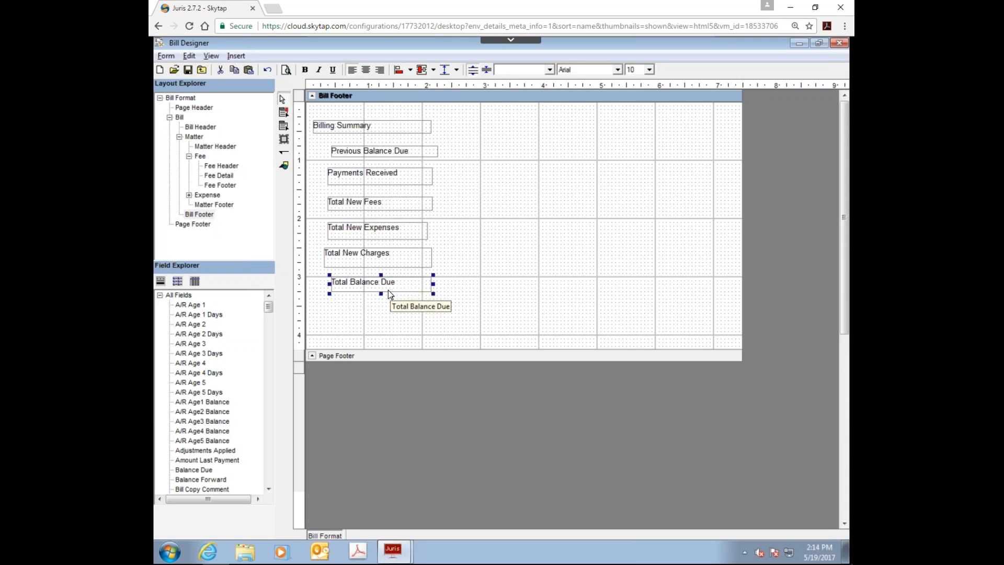
pyautogui.moveTo(381, 291); pyautogui.dragTo(380, 287)
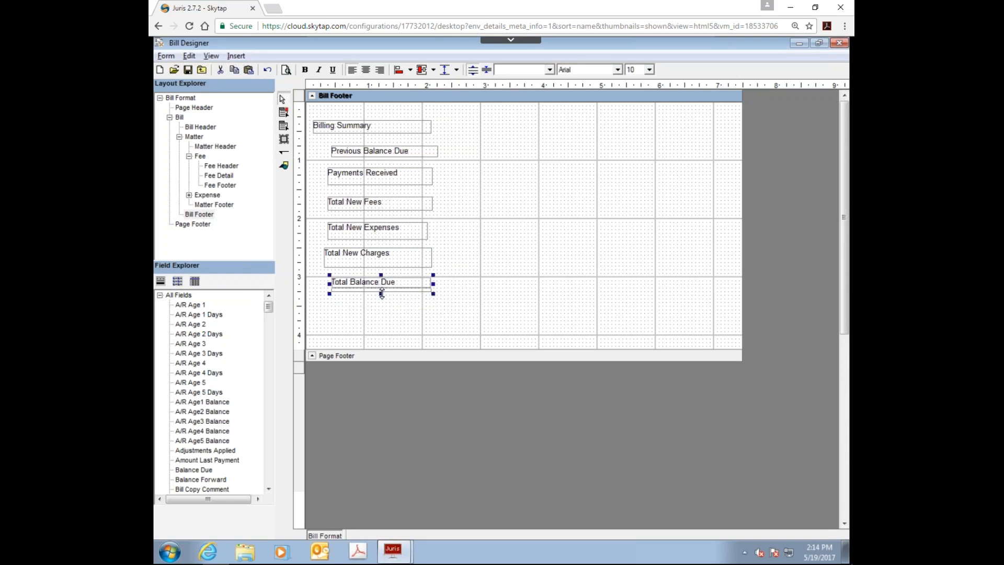
pyautogui.moveTo(324, 139); pyautogui.dragTo(482, 318)
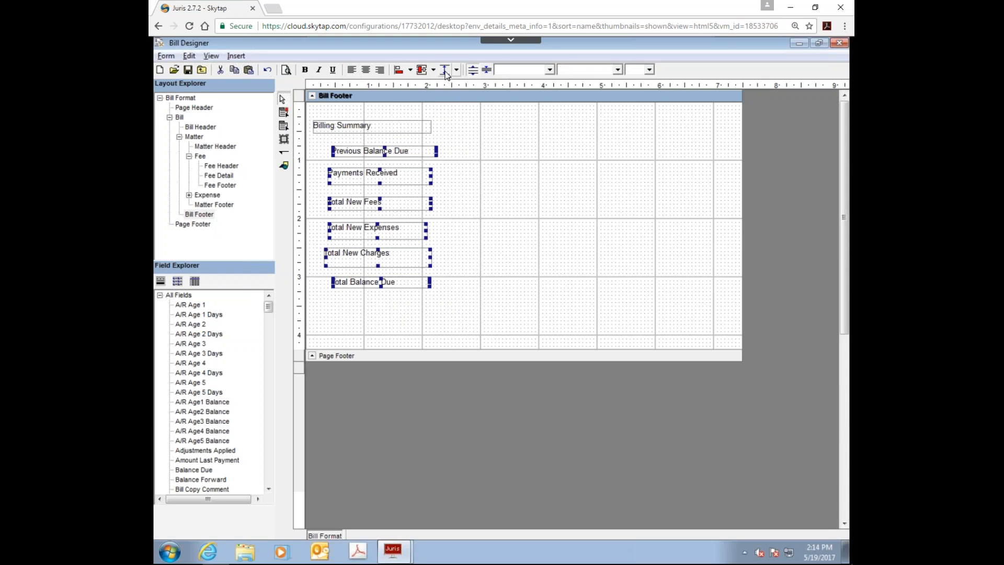
pyautogui.click(445, 70)
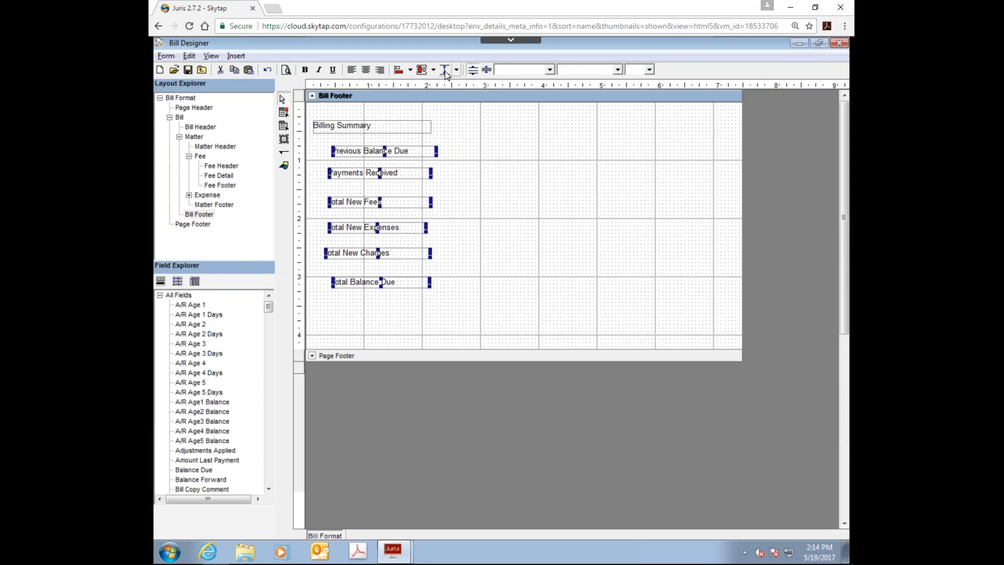
pyautogui.click(411, 70)
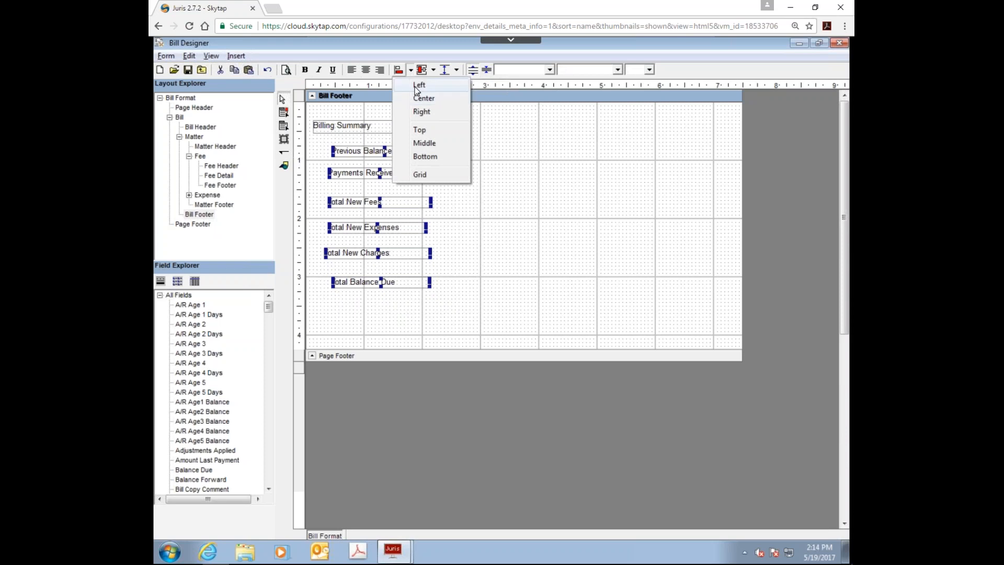
pyautogui.click(419, 85)
# Step: Move the labels from Payments Received to Total Balance Due upward into closely spaced rows beneath Previous Balance Due
pyautogui.click(360, 203)
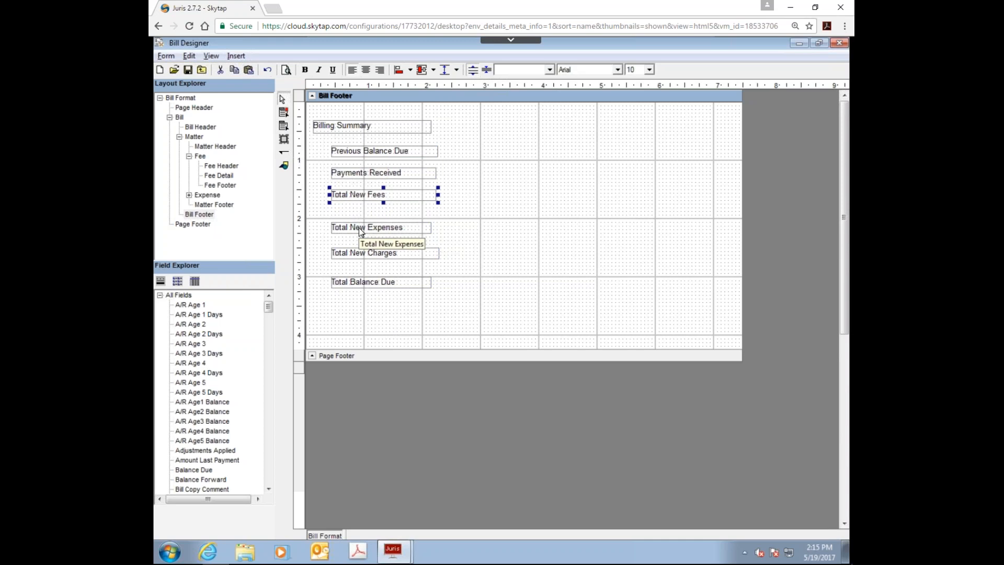
pyautogui.click(356, 172)
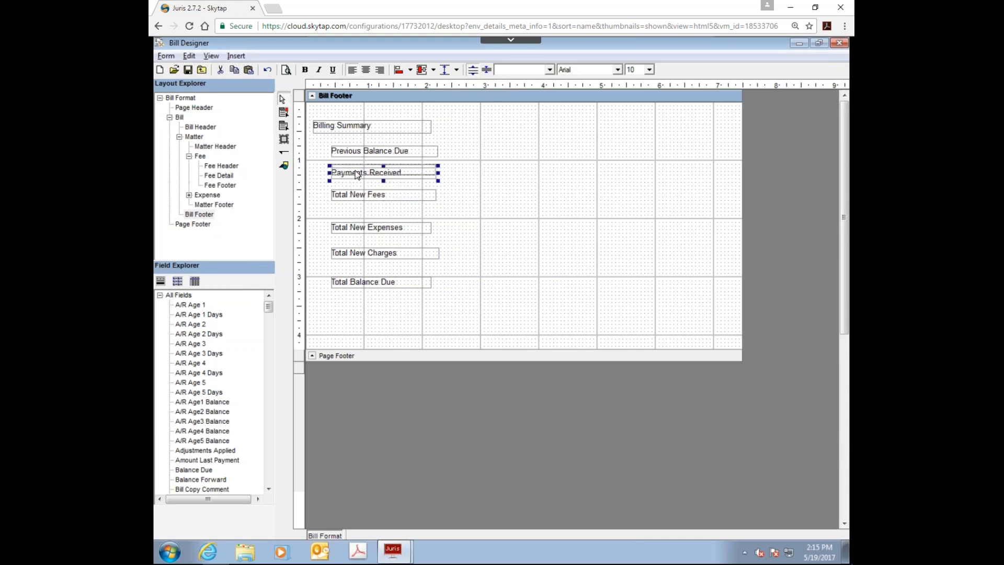
pyautogui.moveTo(356, 172)
pyautogui.mouseDown()
pyautogui.moveTo(355, 163)
pyautogui.moveTo(365, 167)
pyautogui.moveTo(359, 184)
pyautogui.mouseUp()
pyautogui.moveTo(366, 228); pyautogui.dragTo(360, 198)
pyautogui.moveTo(357, 251); pyautogui.dragTo(354, 205)
pyautogui.moveTo(349, 277); pyautogui.dragTo(355, 224)
# Step: Left-align the six repositioned labels beneath Billing Summary
pyautogui.moveTo(315, 142); pyautogui.dragTo(459, 255)
pyautogui.click(399, 71)
pyautogui.click(544, 307)
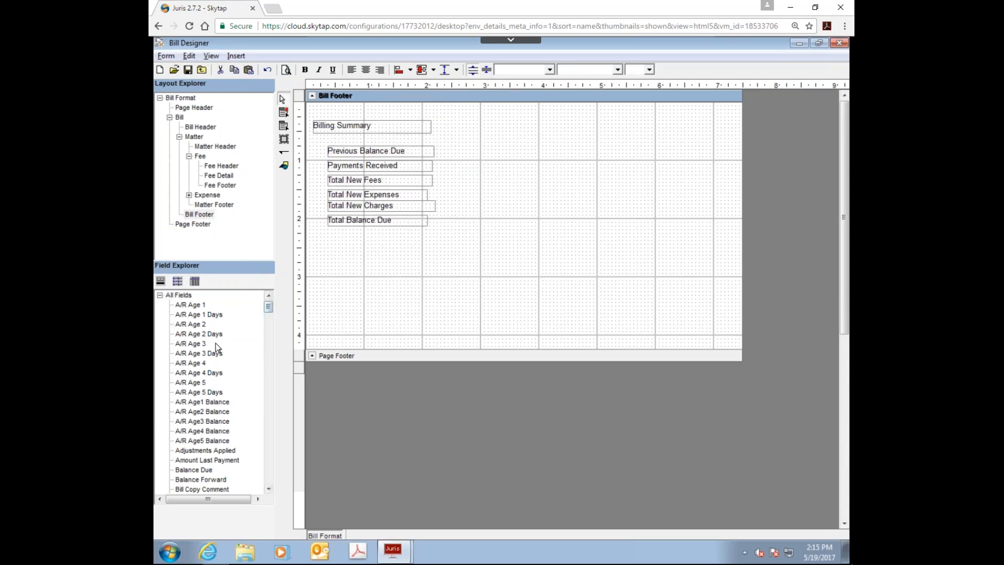
# Step: Add a Balance Forward field to the Bill Footer, just right of the Previous Balance Due label
pyautogui.doubleClick(194, 478)
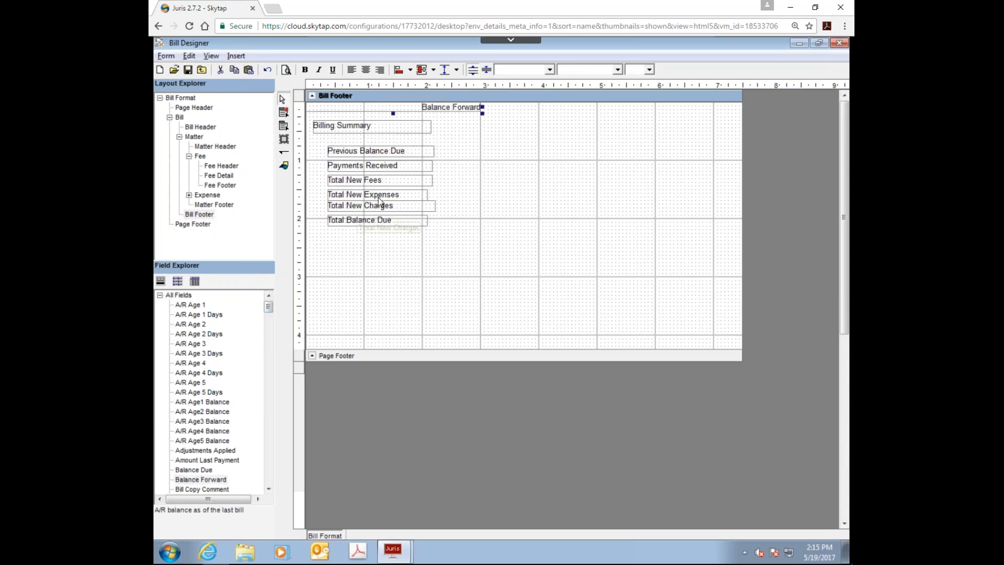
pyautogui.click(202, 479)
pyautogui.moveTo(203, 481); pyautogui.dragTo(443, 153)
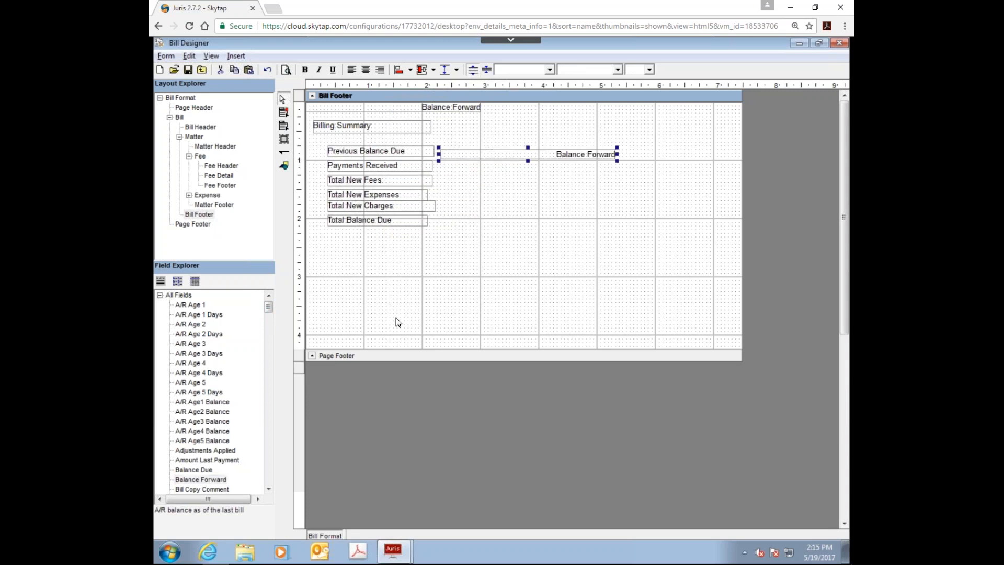
# Step: Add a Payments Applied field to the Bill Footer, just right of the Payments Received label
pyautogui.click(267, 490)
pyautogui.click(268, 490)
pyautogui.click(267, 489)
pyautogui.click(267, 490)
pyautogui.click(268, 489)
pyautogui.moveTo(268, 490); pyautogui.dragTo(268, 491)
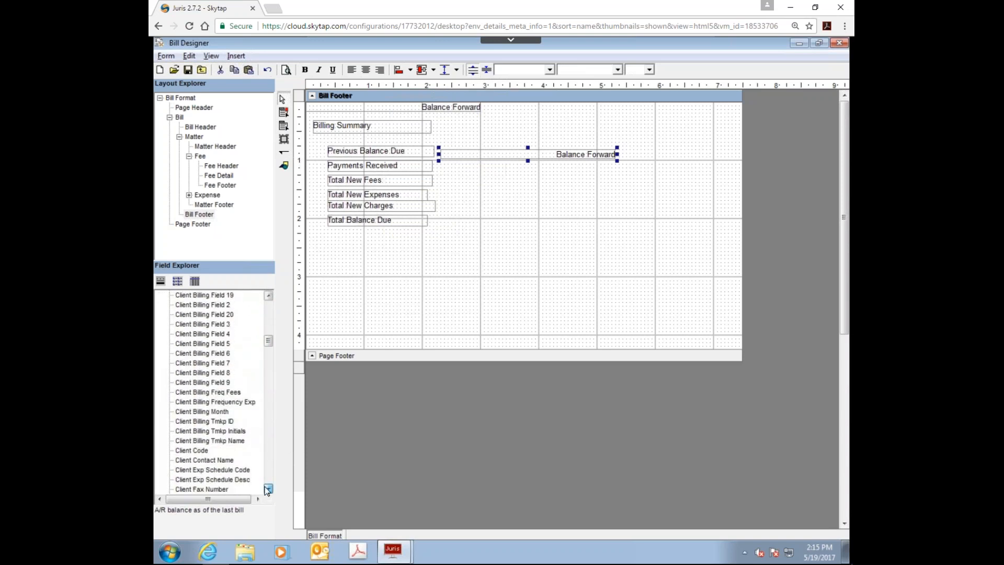
pyautogui.moveTo(267, 348); pyautogui.dragTo(267, 436)
pyautogui.moveTo(205, 393); pyautogui.dragTo(439, 167)
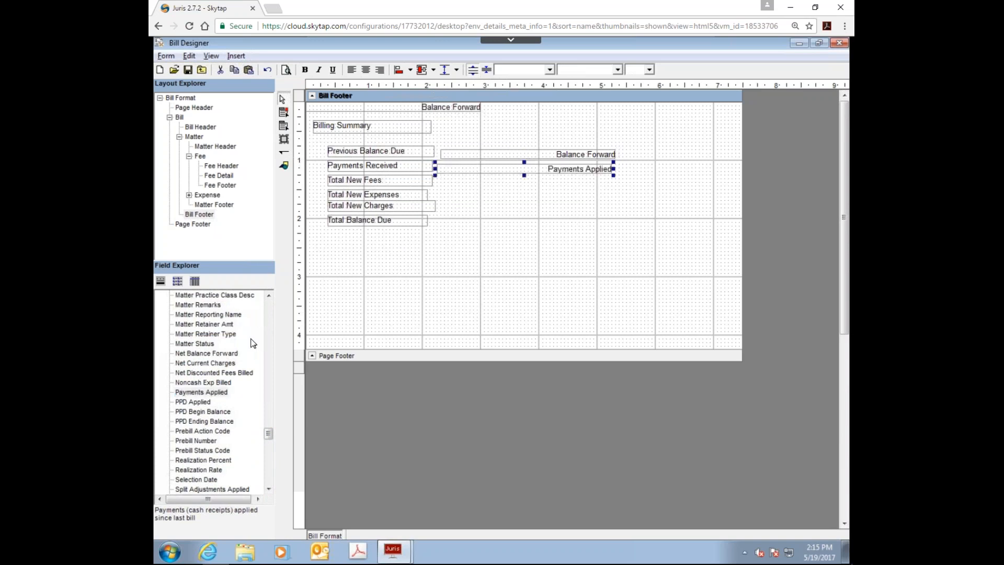
# Step: Add Fees Billed and Expenses Billed fields to the Bill Footer, just right of the Total New Fees and Total New Expenses labels
pyautogui.moveTo(268, 433); pyautogui.dragTo(263, 370)
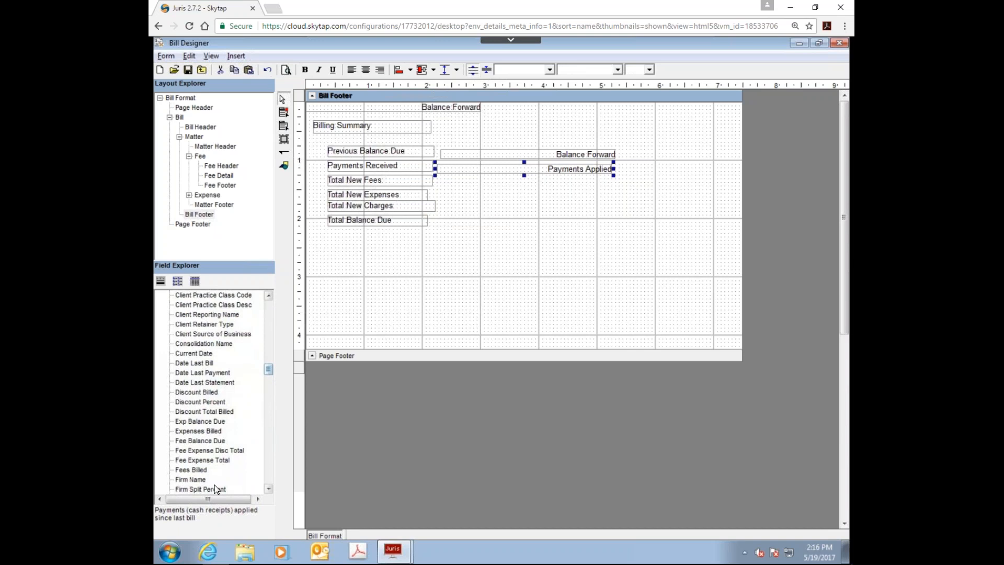
pyautogui.click(197, 469)
pyautogui.moveTo(199, 474); pyautogui.dragTo(446, 181)
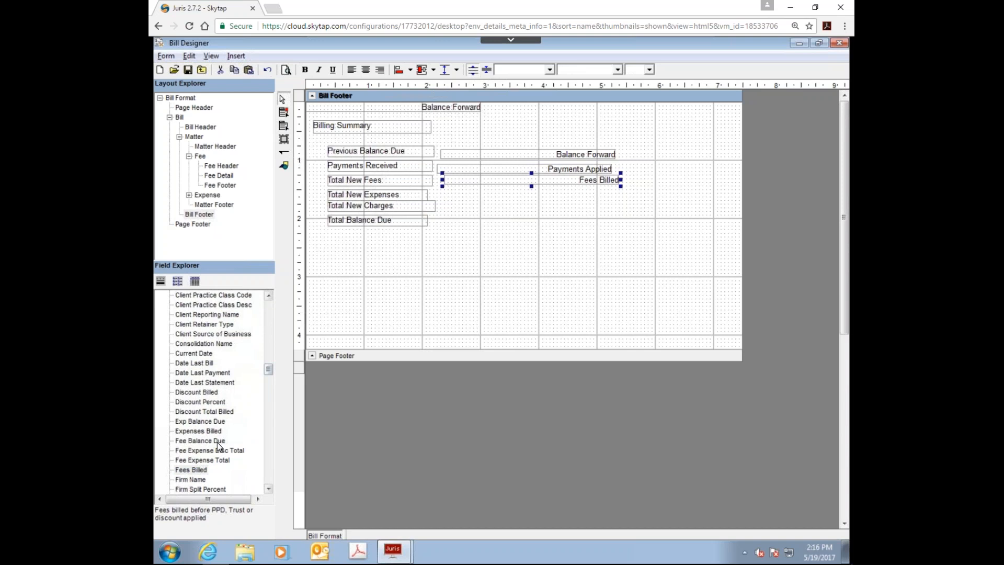
pyautogui.moveTo(198, 430); pyautogui.dragTo(443, 197)
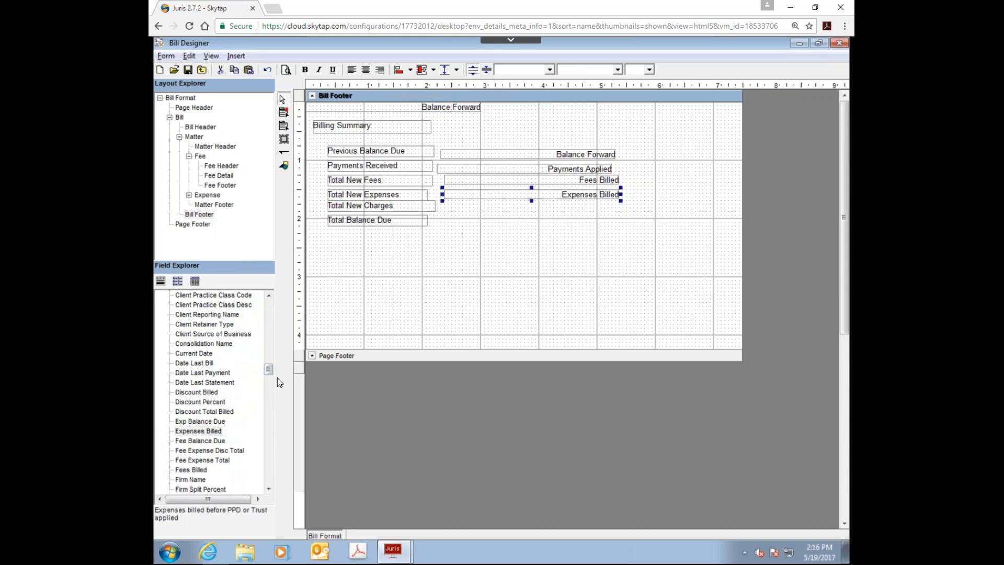
# Step: Add Total Billed and Balance Due fields to the Bill Footer, just right of the Total New Charges and Total Balance Due labels
pyautogui.moveTo(269, 369); pyautogui.dragTo(256, 468)
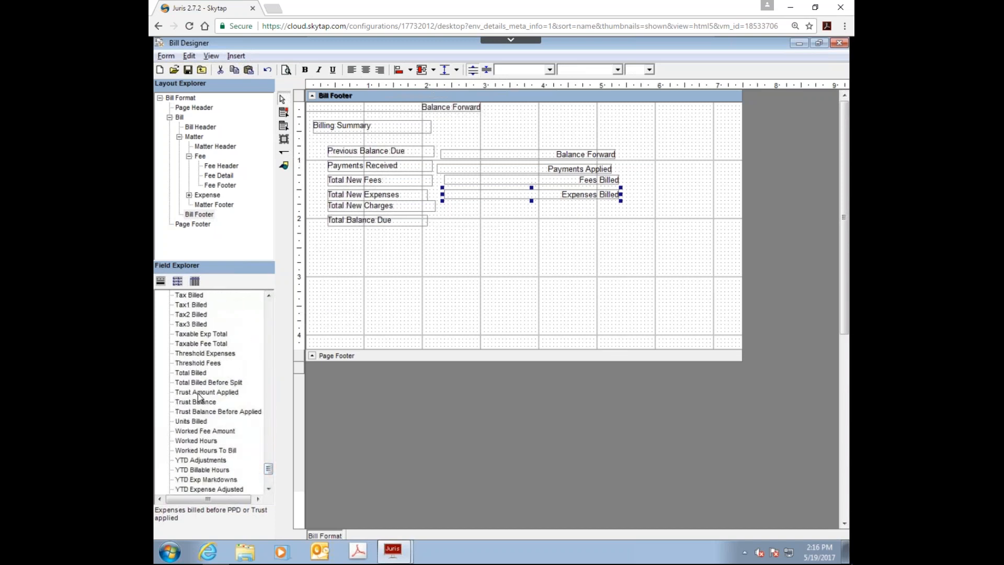
pyautogui.moveTo(191, 373); pyautogui.dragTo(446, 207)
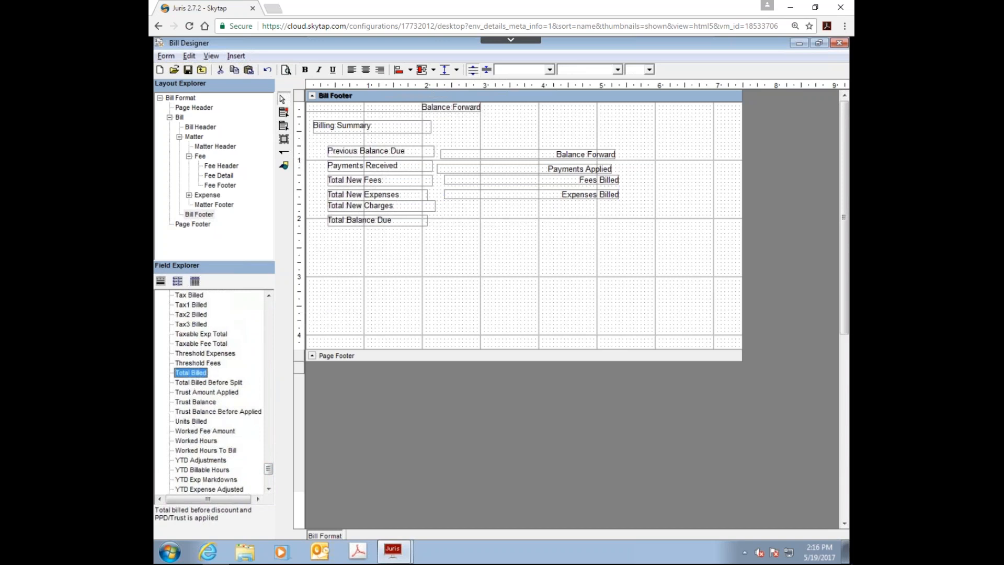
pyautogui.moveTo(268, 469); pyautogui.dragTo(268, 313)
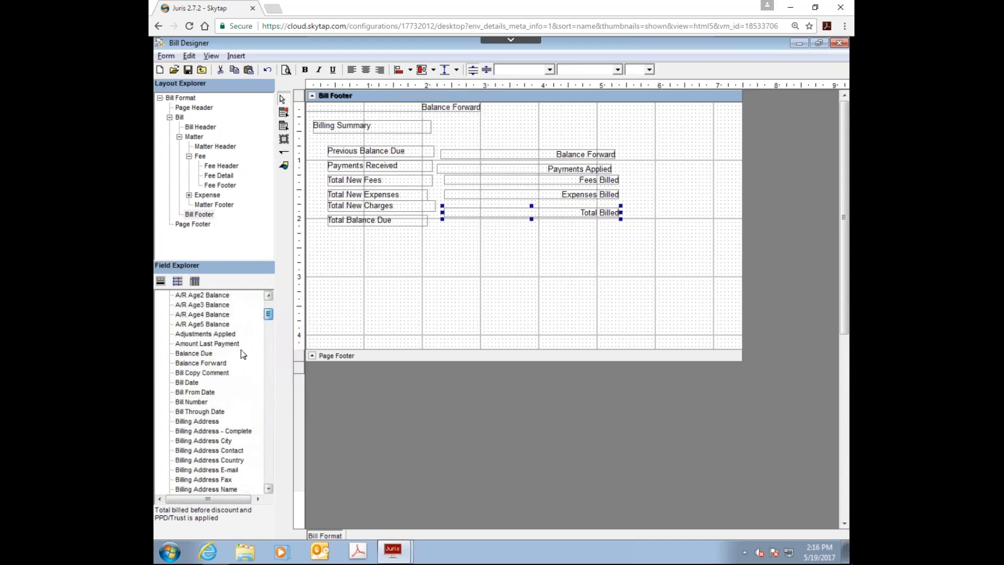
pyautogui.moveTo(215, 354); pyautogui.dragTo(447, 226)
# Step: Shift the billing summary fields vertically so each one sits level with its matching label
pyautogui.moveTo(405, 142); pyautogui.dragTo(466, 149)
pyautogui.click(469, 167)
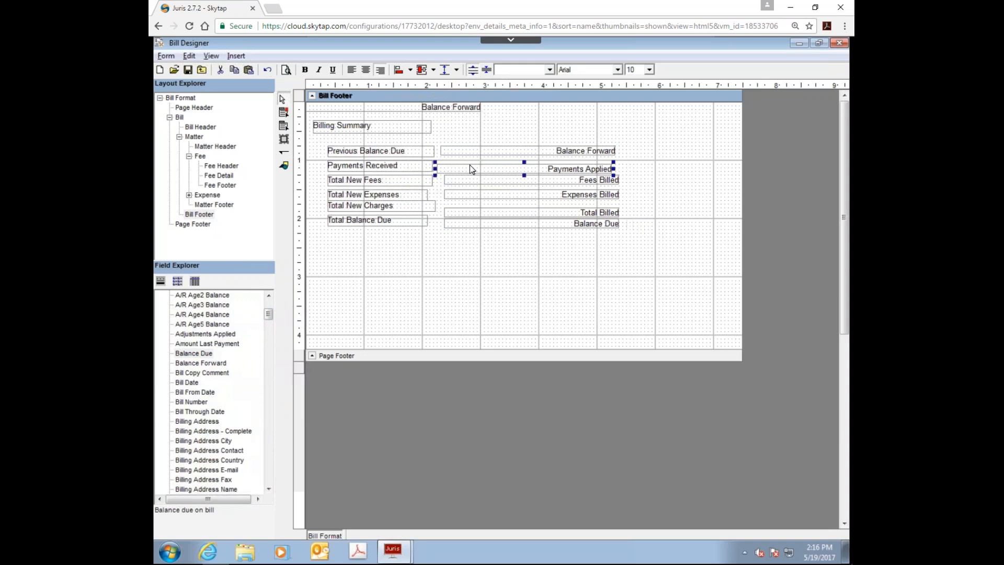
pyautogui.moveTo(470, 166); pyautogui.dragTo(481, 217)
pyautogui.click(469, 194)
pyautogui.click(469, 207)
pyautogui.click(484, 226)
# Step: Right-align the six billing summary fields from Balance Forward to Balance Due with one another
pyautogui.moveTo(456, 136); pyautogui.dragTo(634, 290)
pyautogui.click(411, 71)
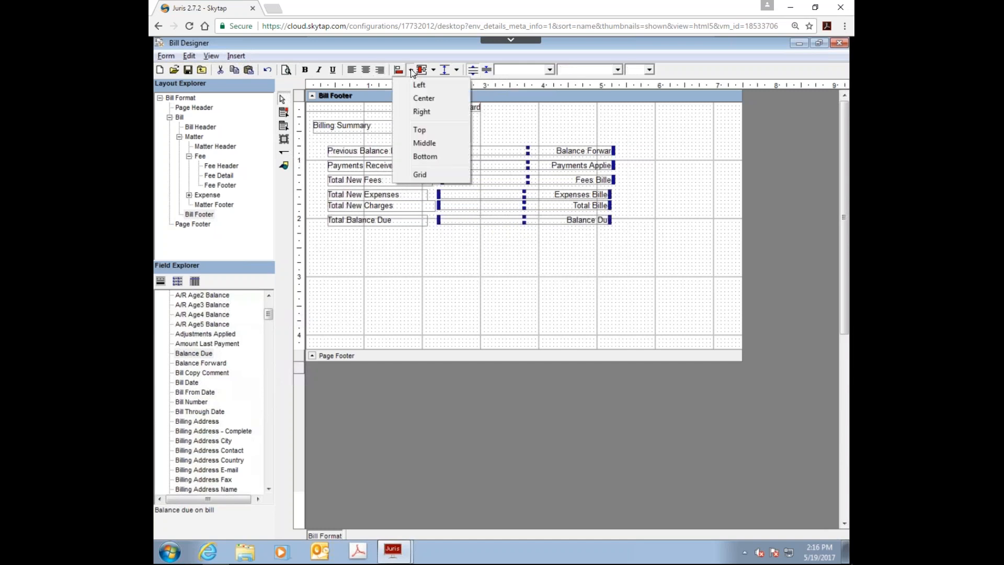
pyautogui.click(419, 116)
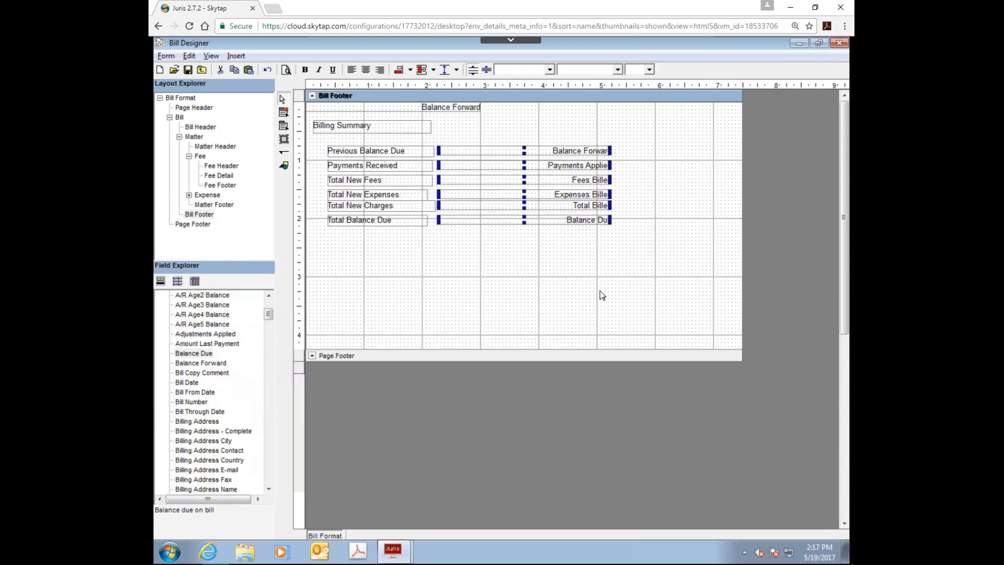
pyautogui.click(579, 296)
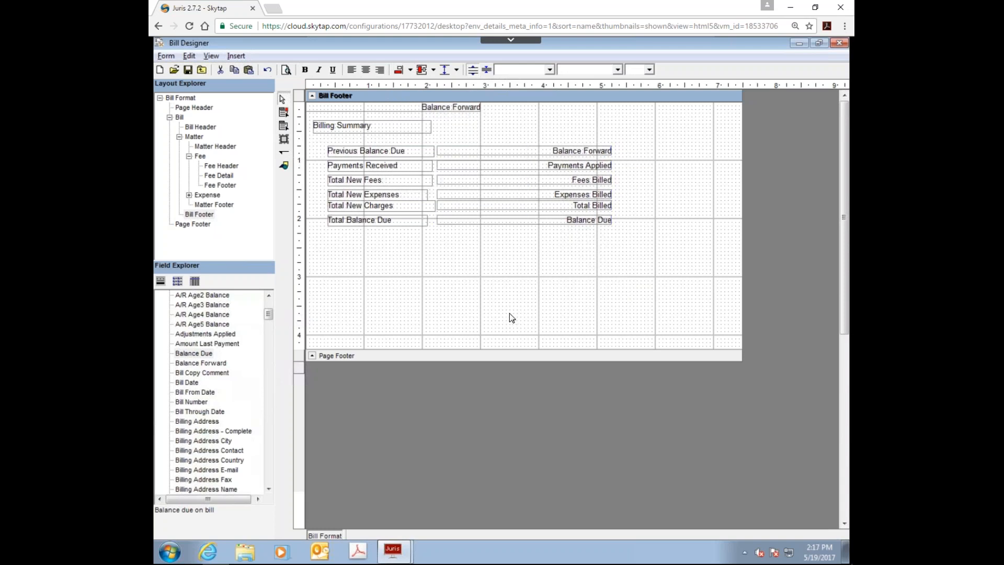
# Step: Set the Balance Due field's BackStyle to Solid and its BackColor to Red
pyautogui.click(550, 218)
pyautogui.rightClick(518, 224)
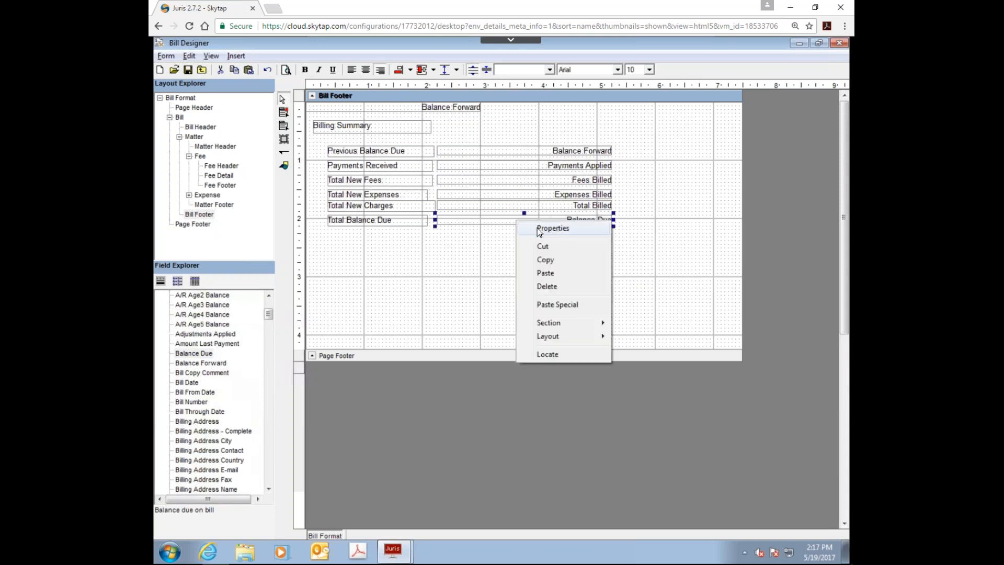
pyautogui.click(538, 230)
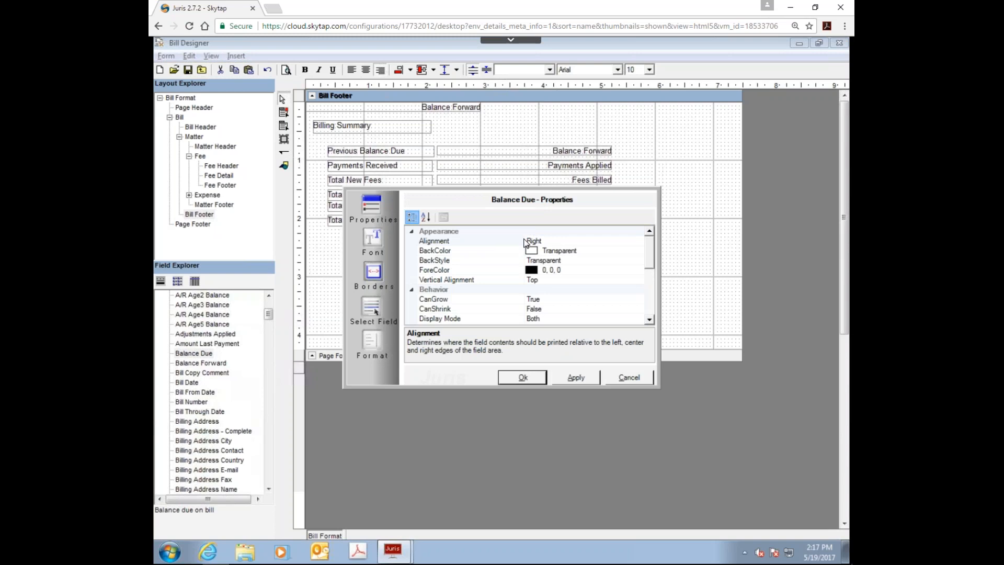
pyautogui.click(617, 261)
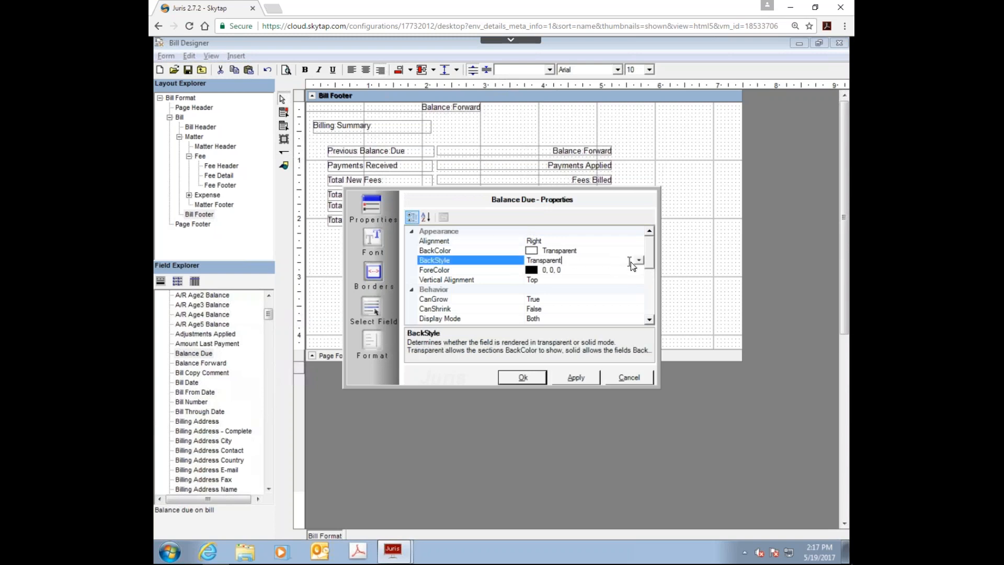
pyautogui.click(639, 261)
pyautogui.click(533, 278)
pyautogui.click(556, 253)
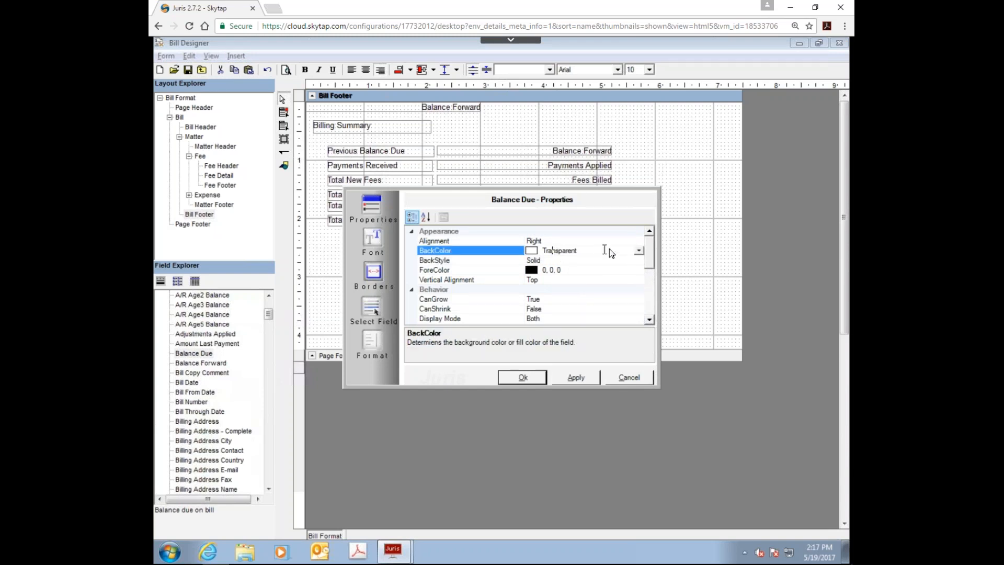
pyautogui.click(638, 251)
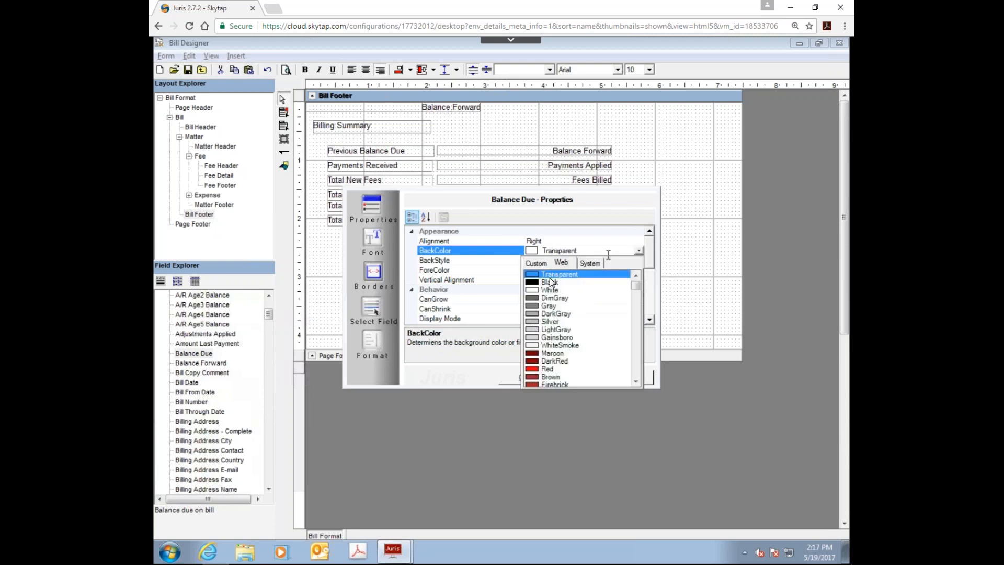
pyautogui.click(536, 372)
pyautogui.click(523, 377)
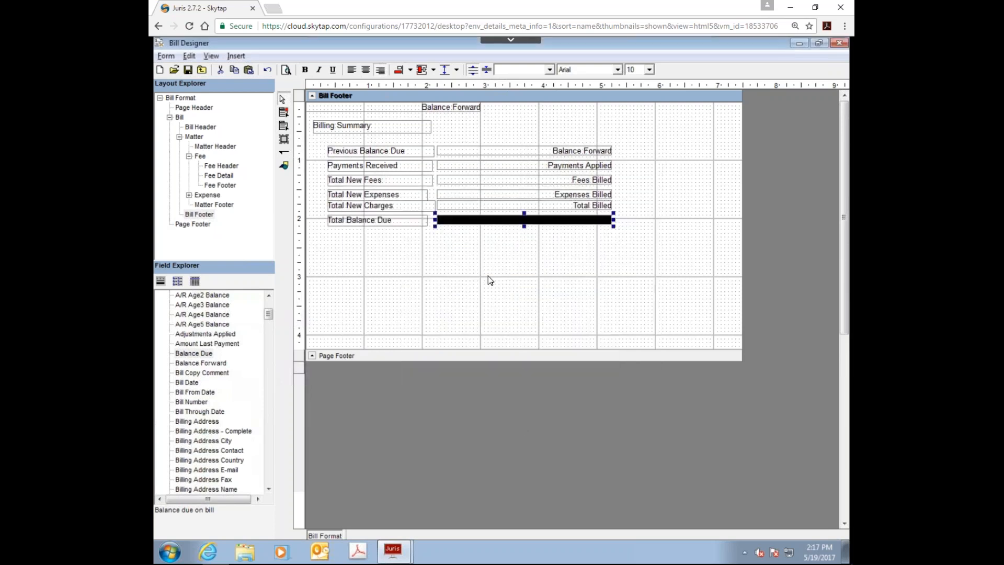
# Step: Set the Balance Due field's ForeColor to white
pyautogui.click(486, 222)
pyautogui.rightClick(486, 223)
pyautogui.click(513, 227)
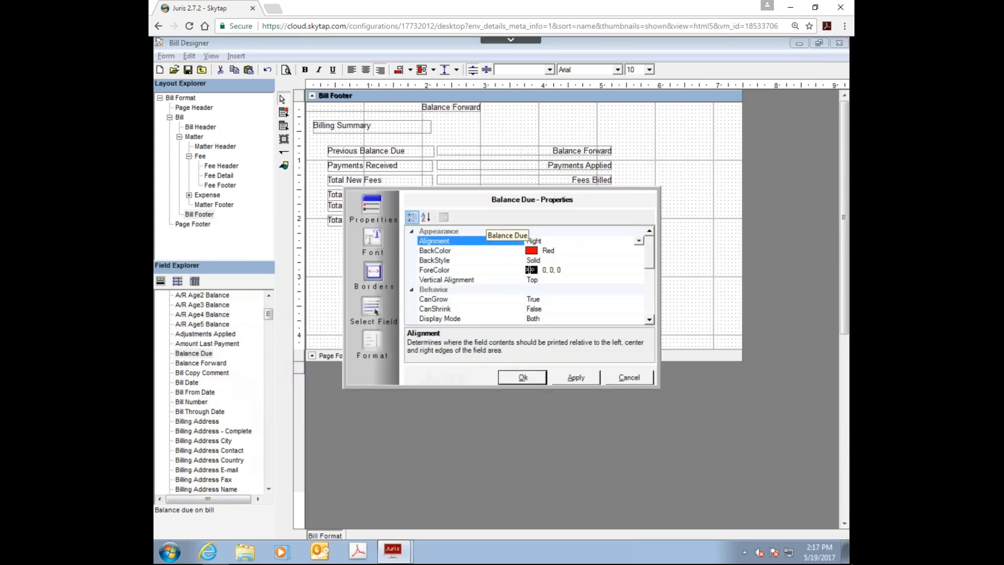
pyautogui.click(547, 270)
pyautogui.click(638, 270)
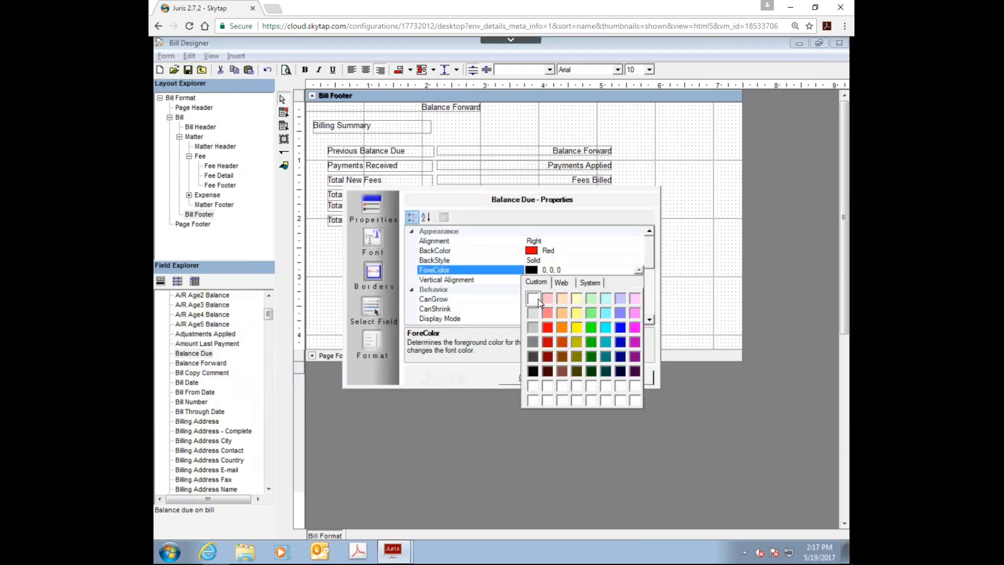
pyautogui.click(538, 296)
pyautogui.click(510, 377)
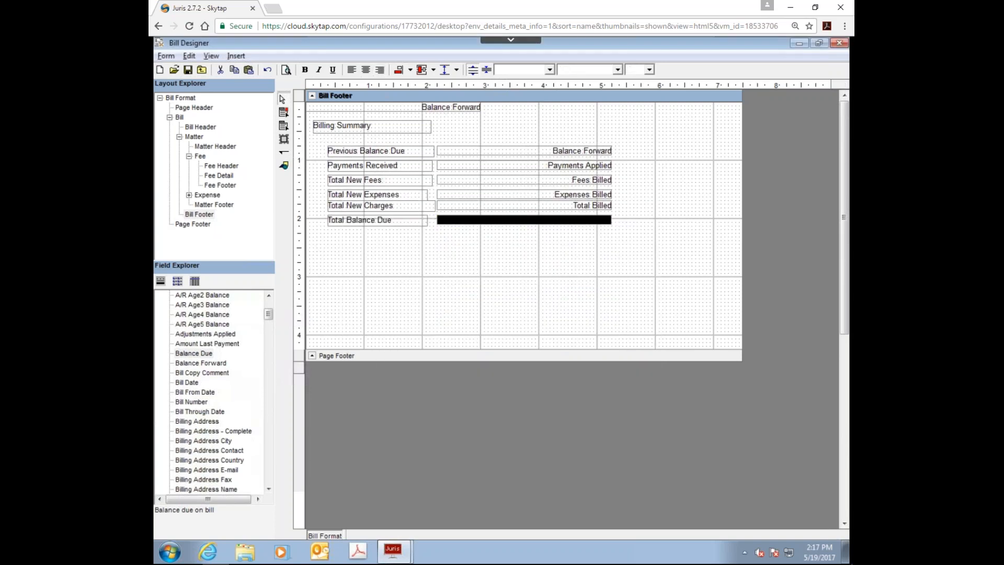
# Step: Give the Balance Due field a Solid top border style
pyautogui.rightClick(555, 220)
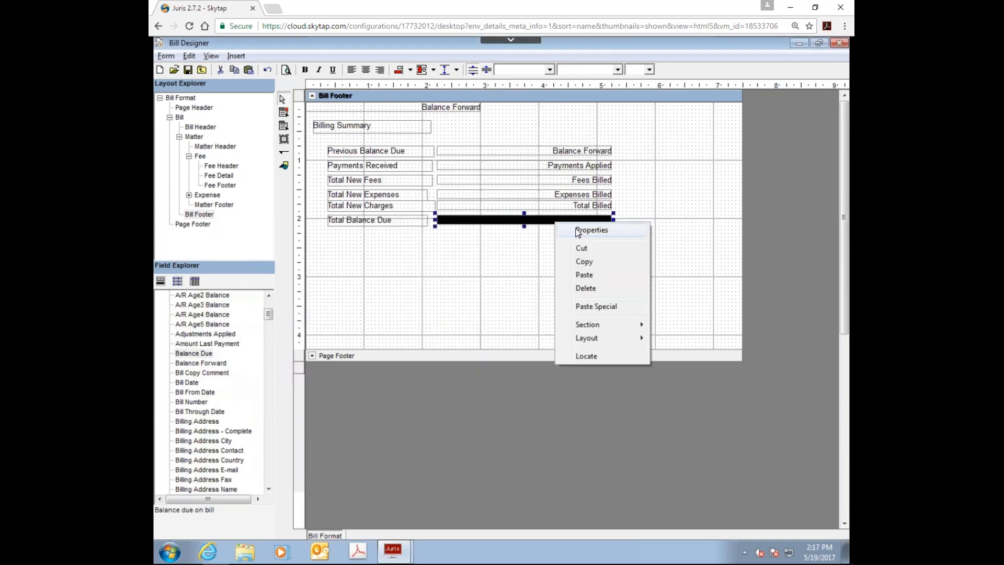
pyautogui.click(577, 231)
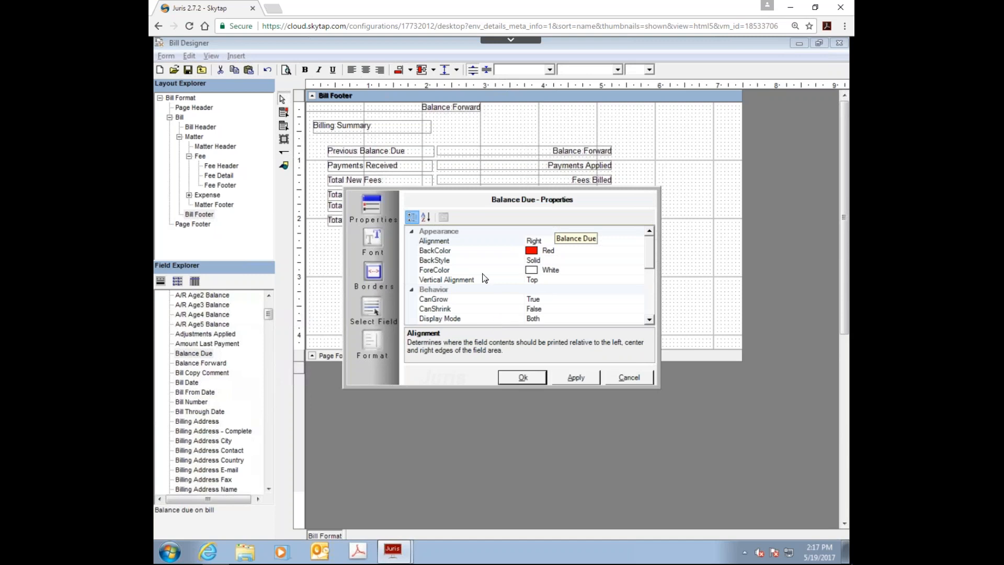
pyautogui.click(458, 260)
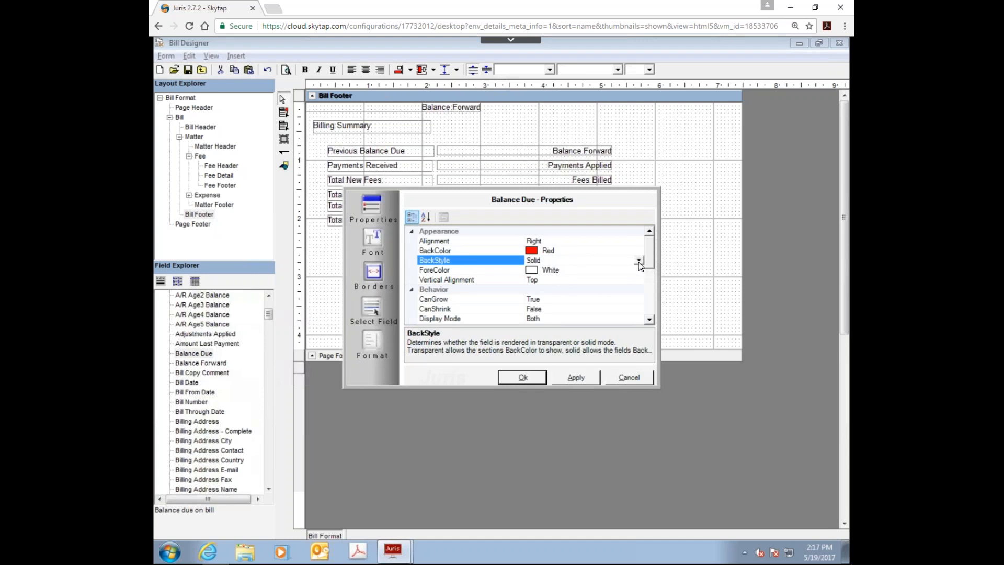
pyautogui.scroll(-1, 648, 266)
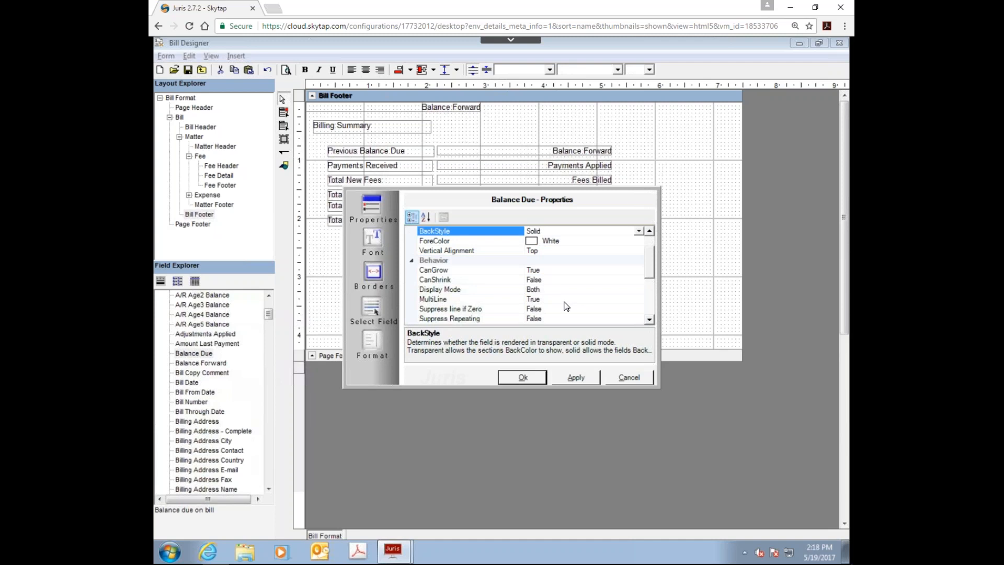
pyautogui.click(372, 272)
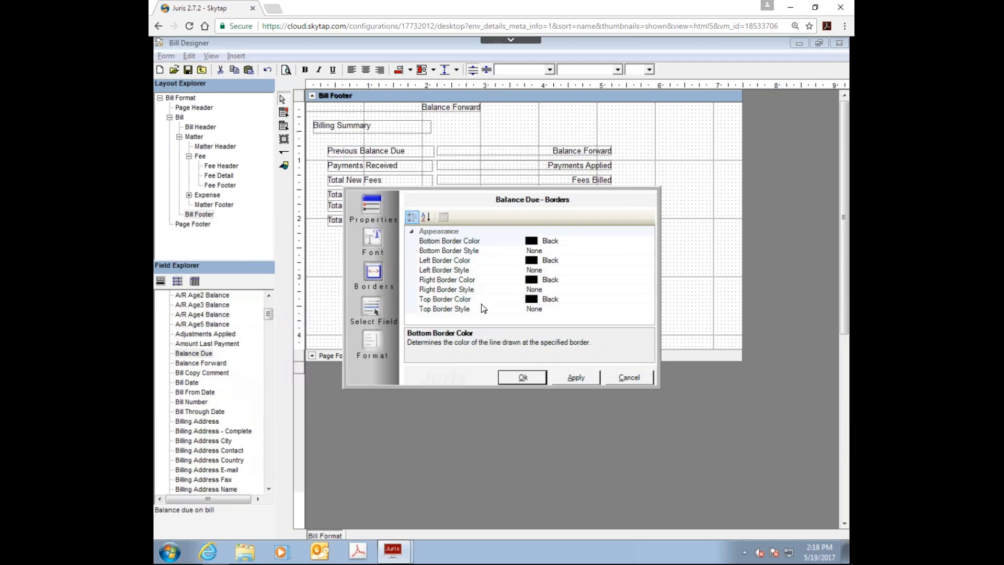
pyautogui.click(546, 309)
pyautogui.click(649, 309)
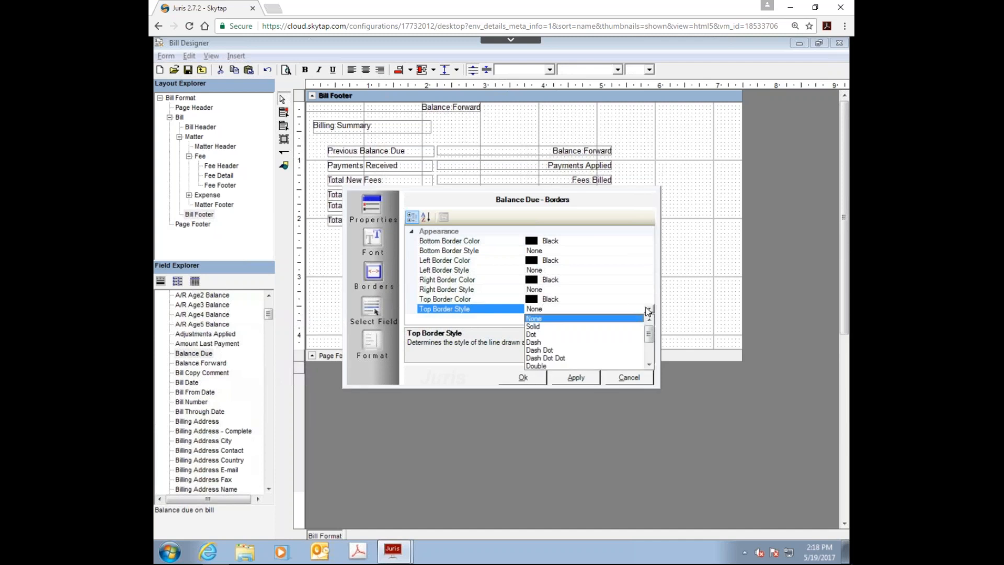
pyautogui.click(544, 323)
pyautogui.click(575, 377)
pyautogui.click(522, 377)
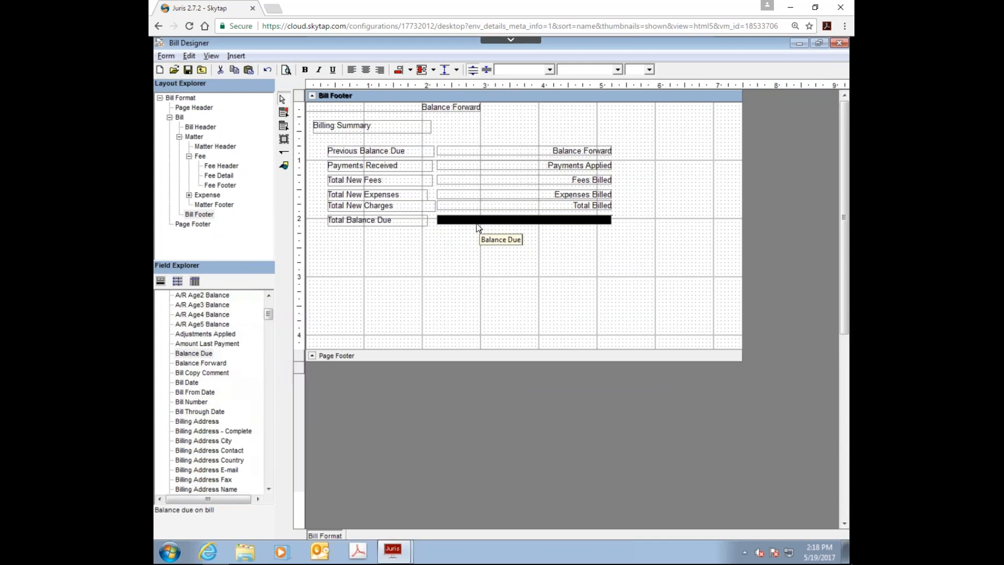
# Step: Set the Balance Due field's BackStyle to Transparent
pyautogui.rightClick(482, 219)
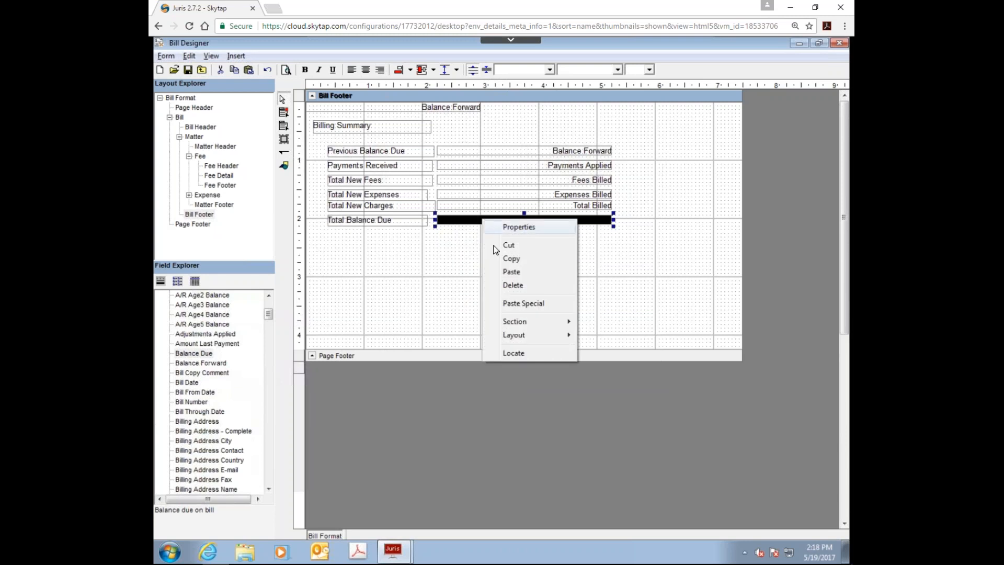
pyautogui.click(494, 227)
pyautogui.click(567, 258)
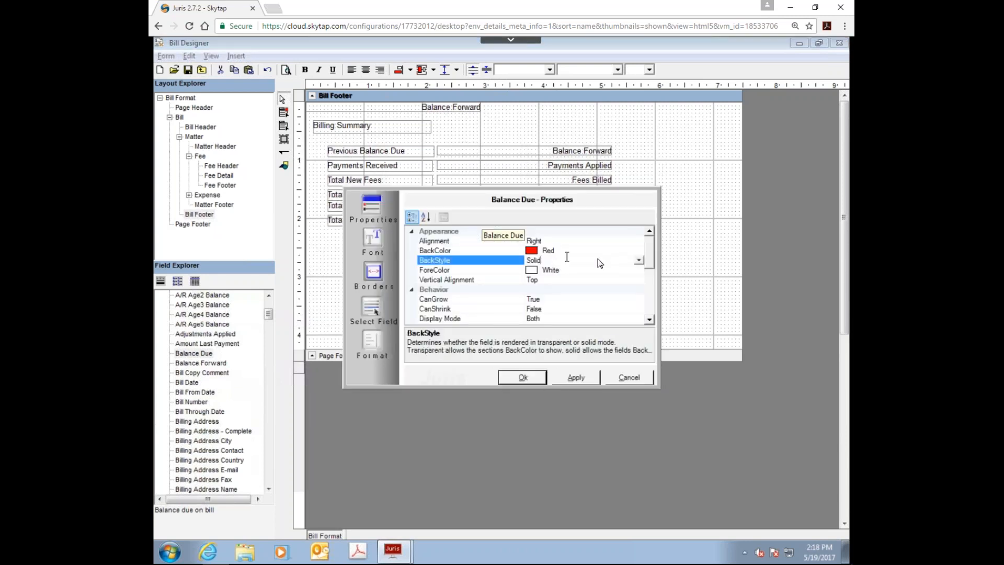
pyautogui.click(639, 261)
pyautogui.click(523, 277)
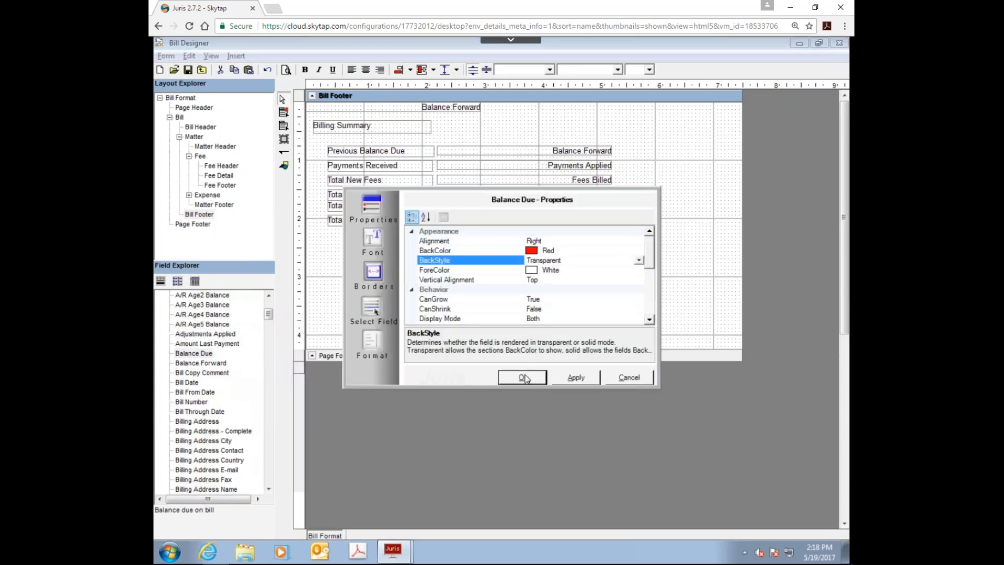
pyautogui.click(524, 377)
pyautogui.click(480, 289)
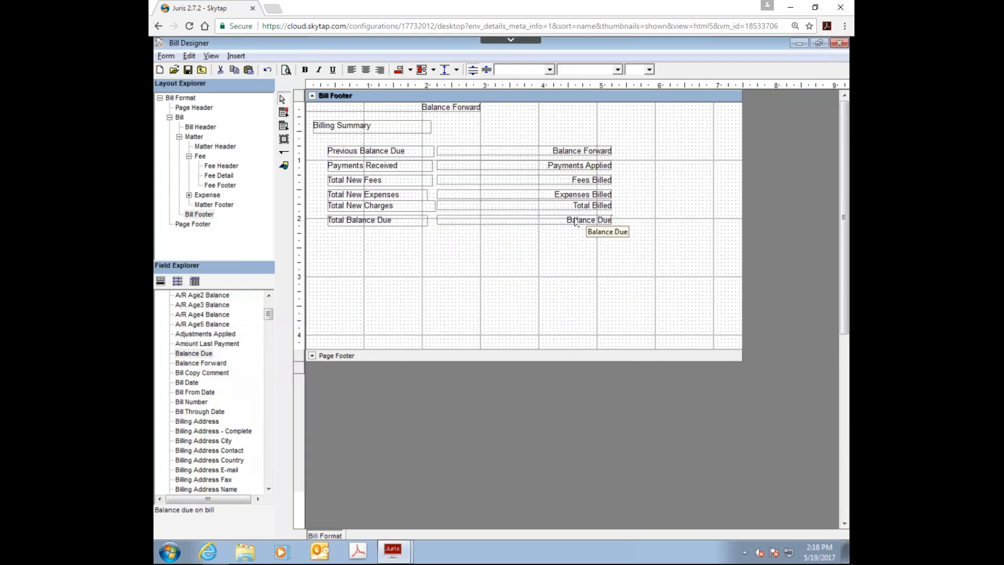
# Step: Give the Total Balance Due label a Solid top border style
pyautogui.rightClick(388, 222)
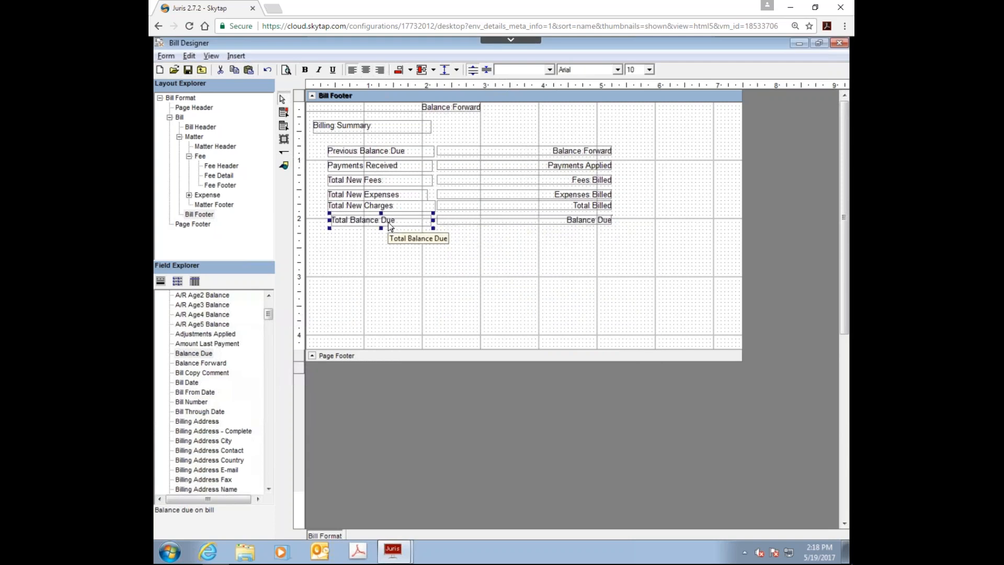
pyautogui.click(416, 230)
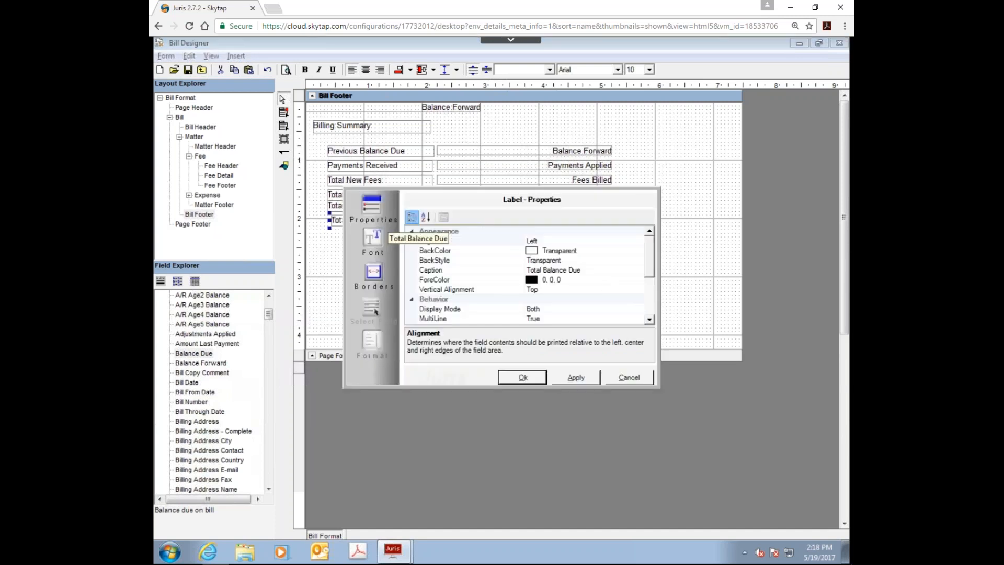
pyautogui.click(374, 272)
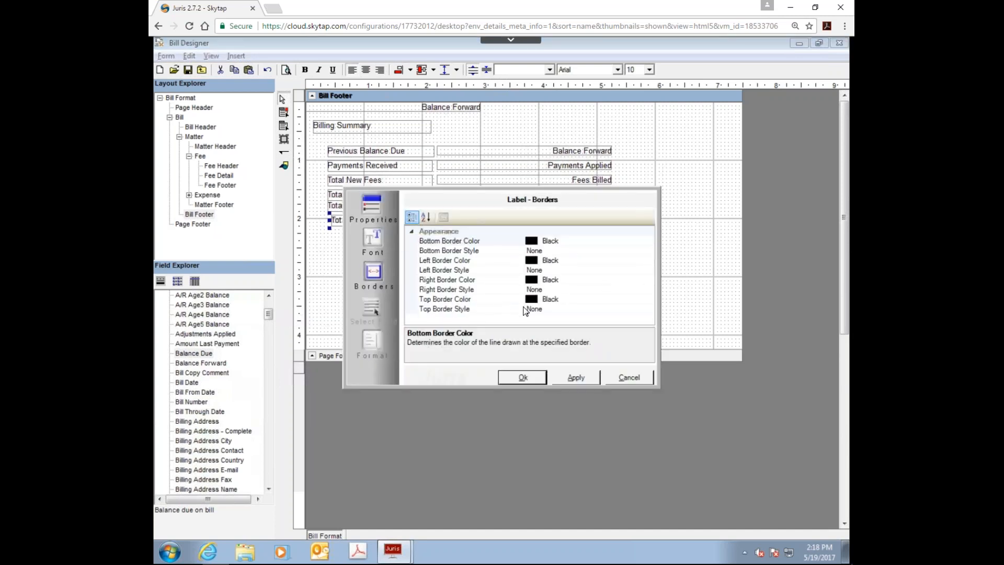
pyautogui.click(541, 309)
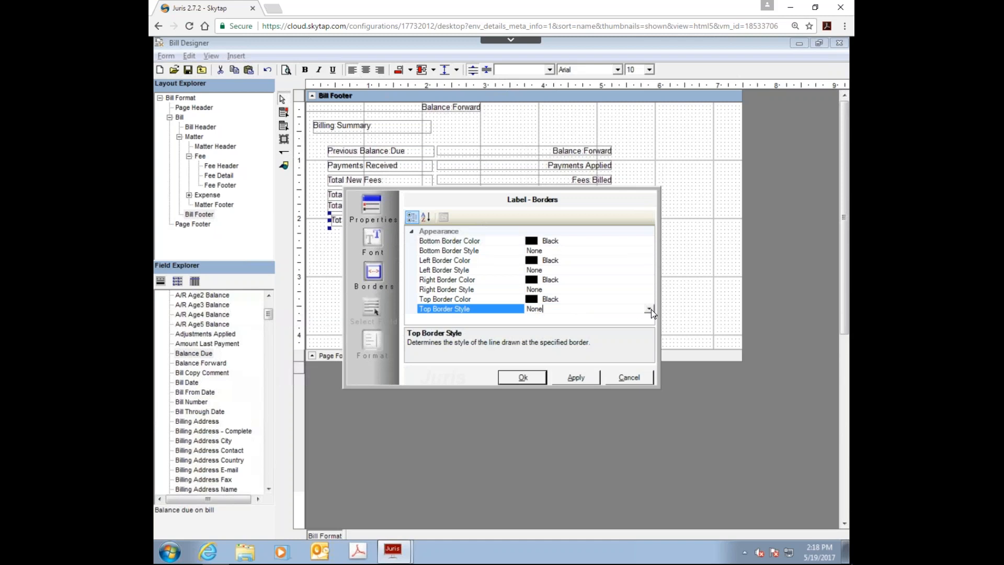
pyautogui.click(651, 309)
pyautogui.click(552, 329)
pyautogui.click(522, 377)
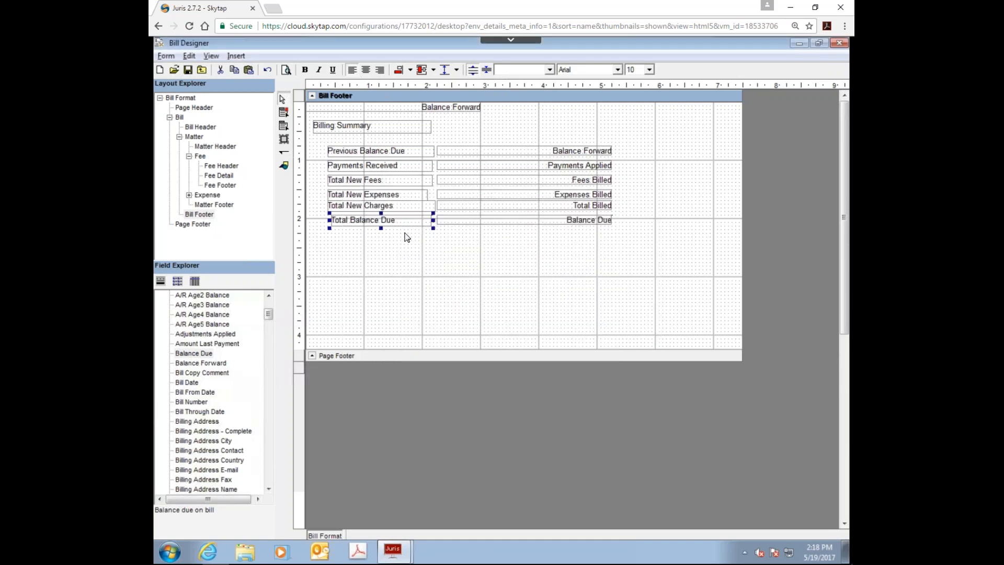
# Step: Set the Balance Due field's BackStyle to Solid in the Bill Footer
pyautogui.click(405, 258)
pyautogui.click(558, 221)
pyautogui.rightClick(560, 224)
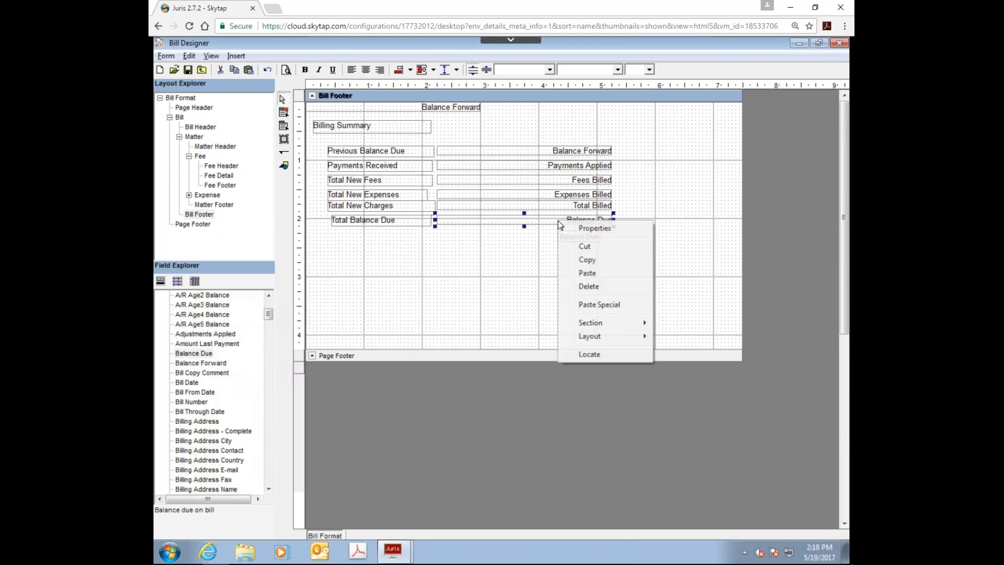
pyautogui.click(578, 230)
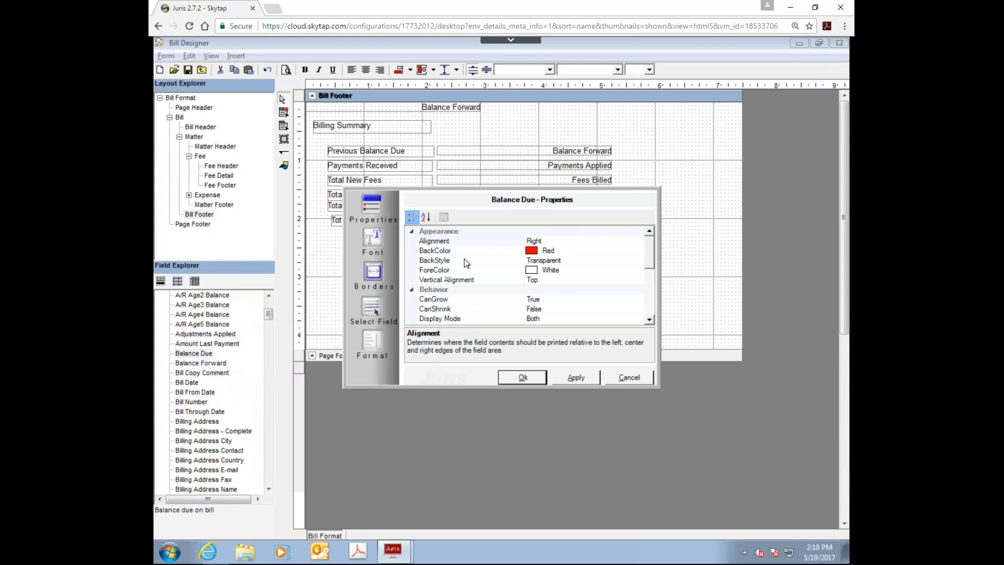
pyautogui.click(585, 260)
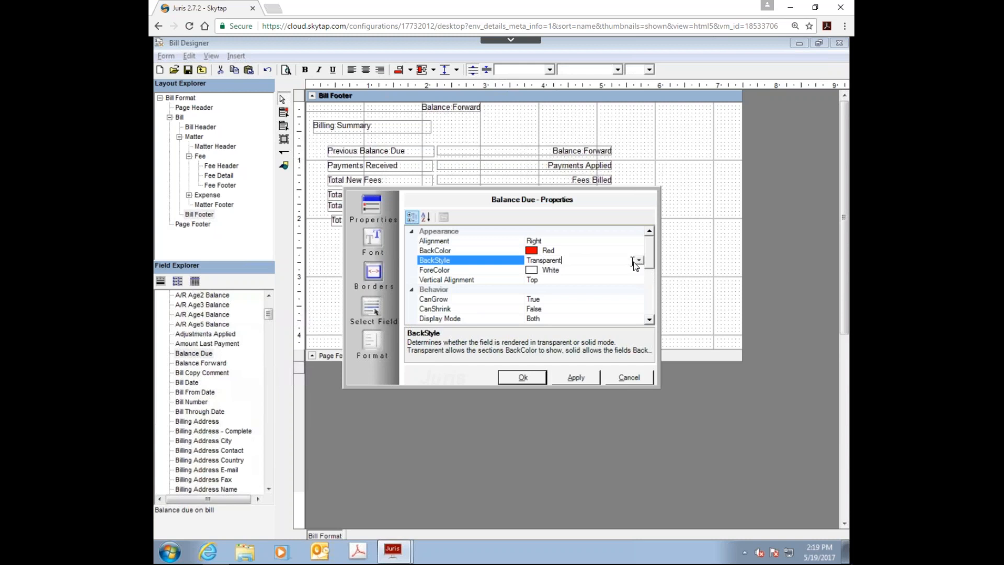
pyautogui.click(638, 260)
pyautogui.click(545, 276)
# Step: Apply the Heading4 style to the Balance Due field and accept the property changes
pyautogui.moveTo(648, 261); pyautogui.dragTo(650, 316)
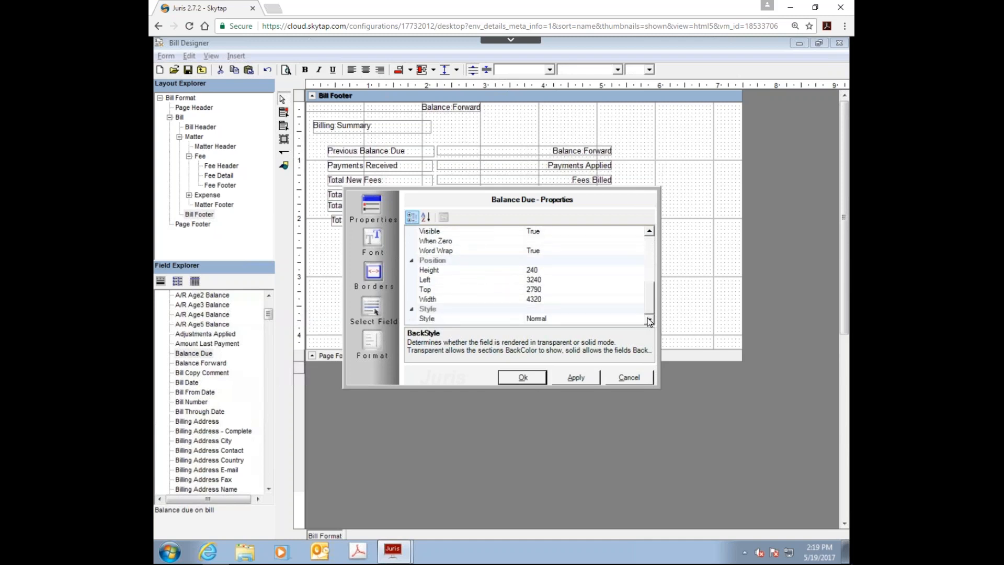
pyautogui.click(642, 319)
pyautogui.click(639, 319)
pyautogui.click(543, 359)
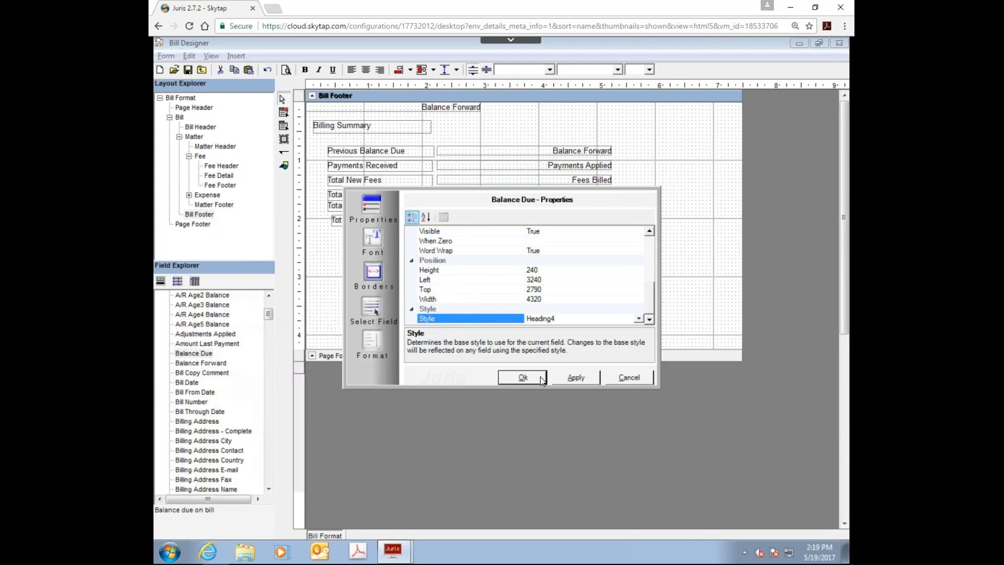
pyautogui.click(540, 377)
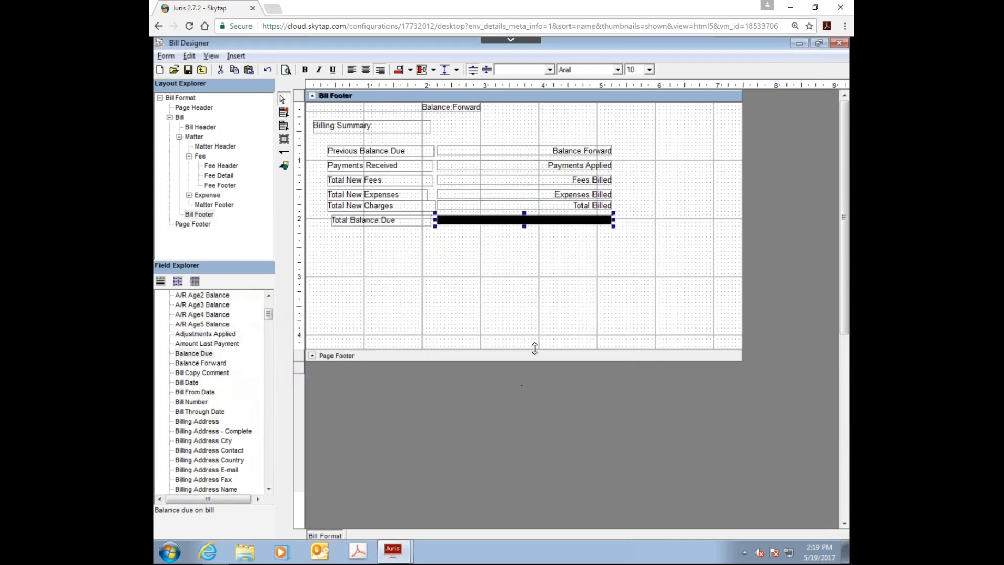
# Step: Review the Balance Due field's appearance, position and style properties
pyautogui.rightClick(513, 220)
pyautogui.click(528, 228)
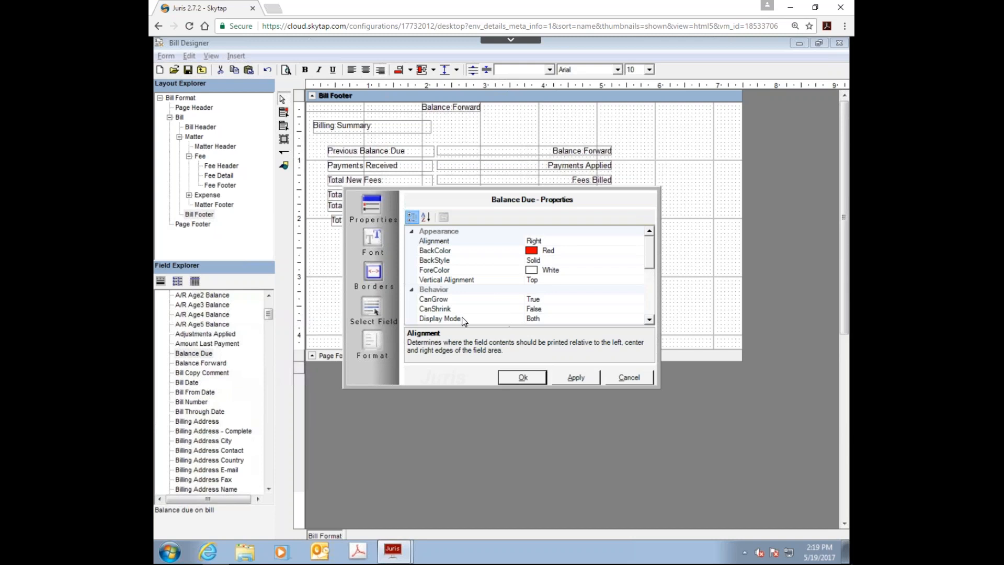
pyautogui.moveTo(648, 258); pyautogui.dragTo(660, 331)
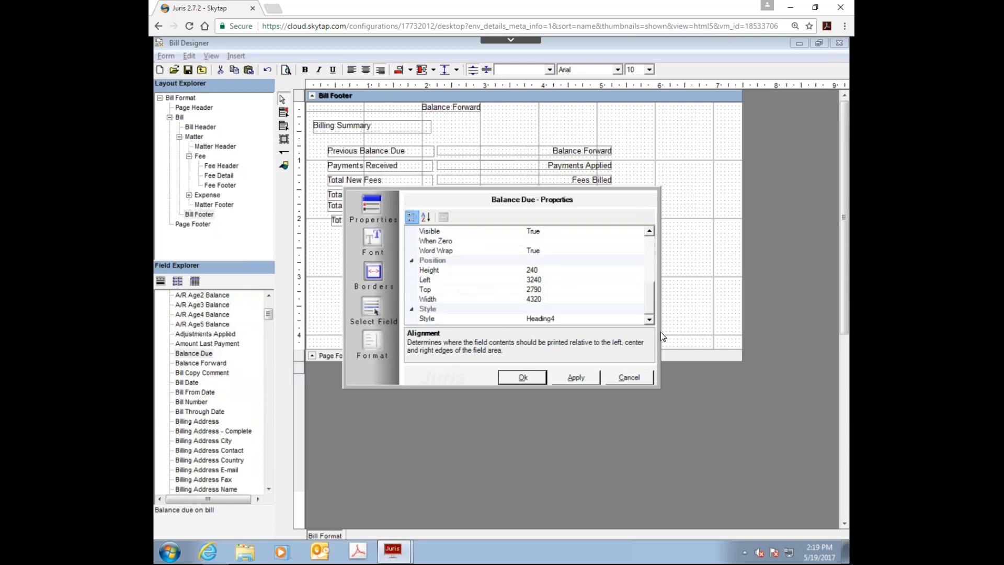
pyautogui.click(522, 378)
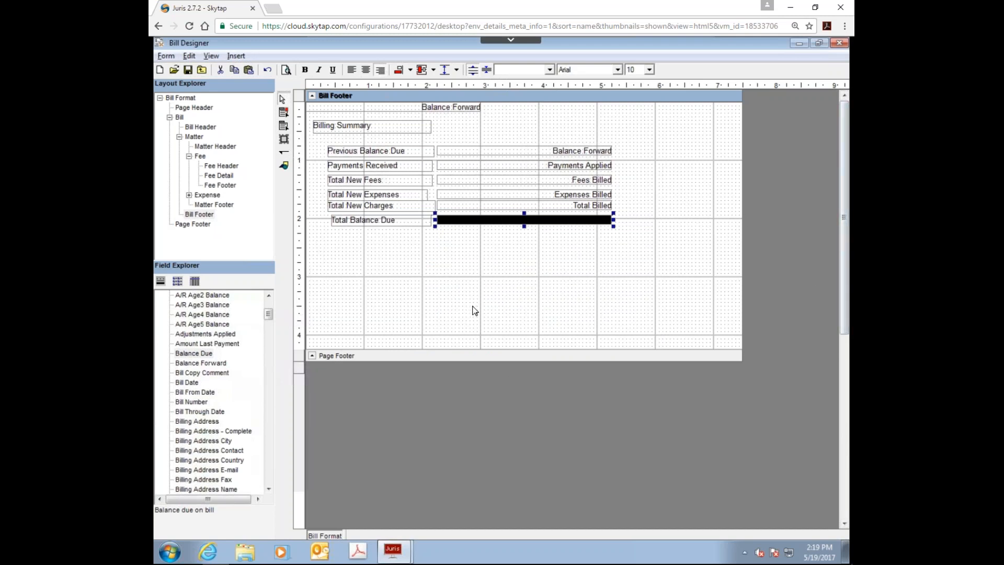
# Step: Examine the bill format's section hierarchy, from the Page Header through the Matter, Fee and Expense groups to the footers
pyautogui.click(178, 98)
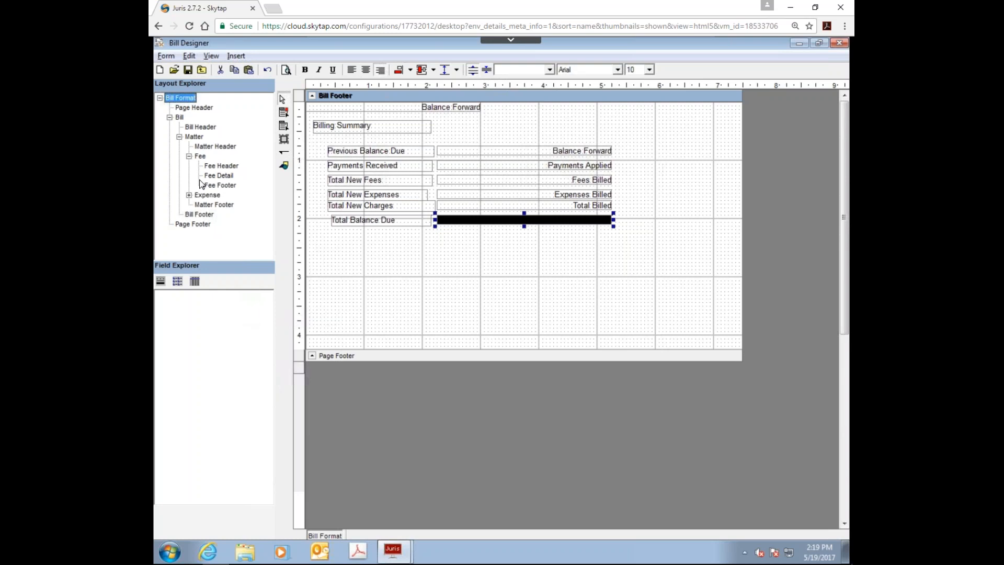
pyautogui.click(209, 196)
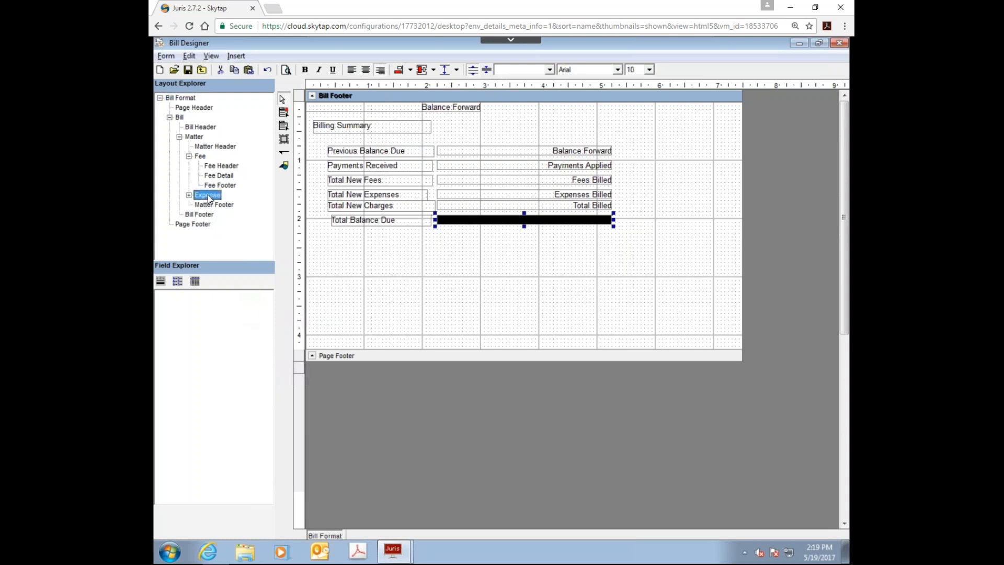
pyautogui.doubleClick(208, 198)
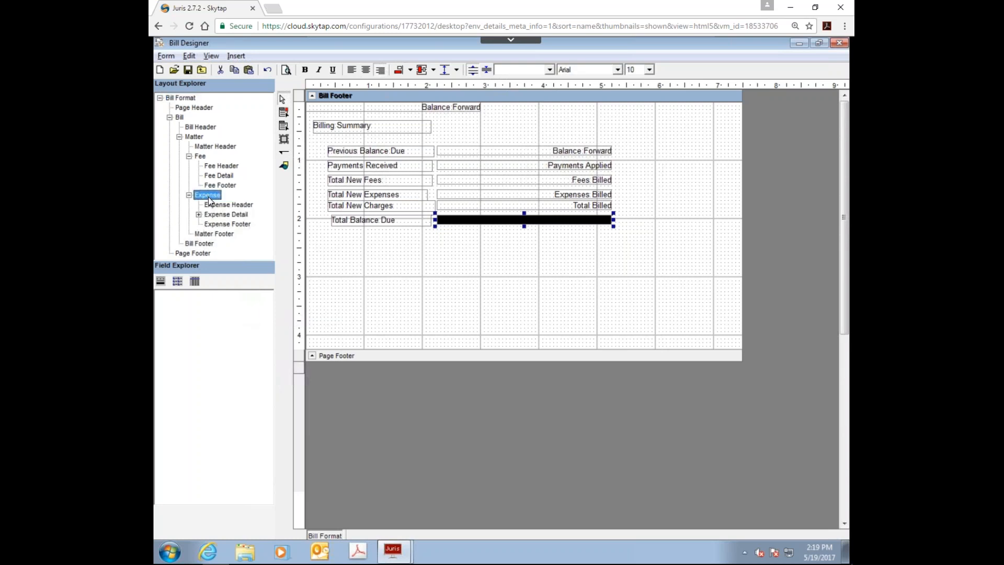
pyautogui.doubleClick(209, 197)
pyautogui.click(202, 157)
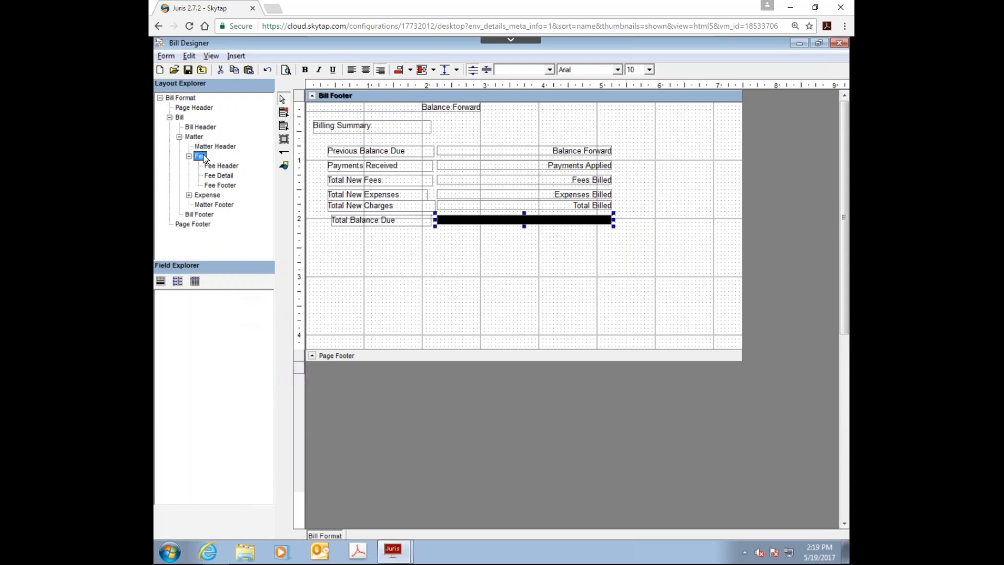
pyautogui.click(411, 277)
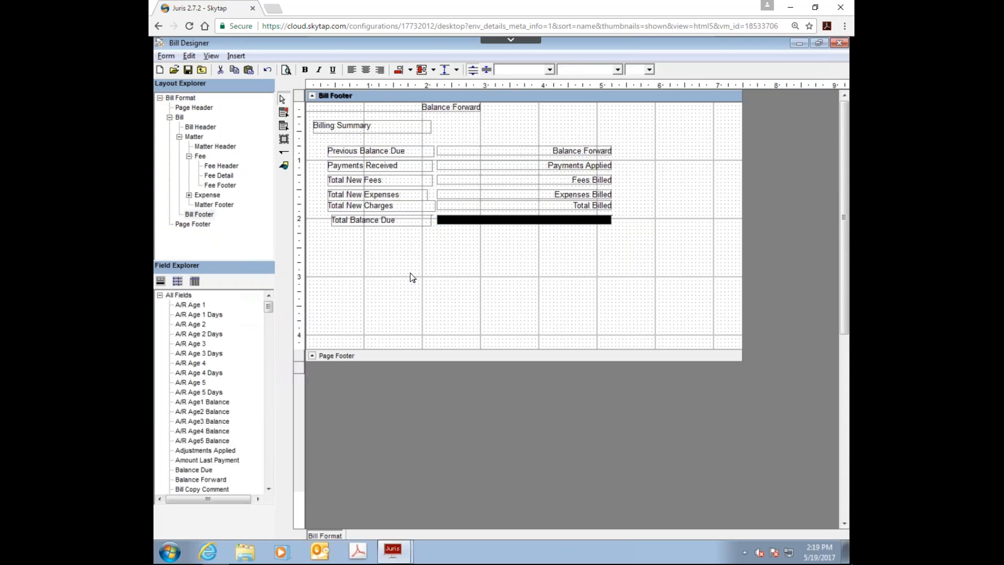
pyautogui.click(184, 227)
pyautogui.click(218, 205)
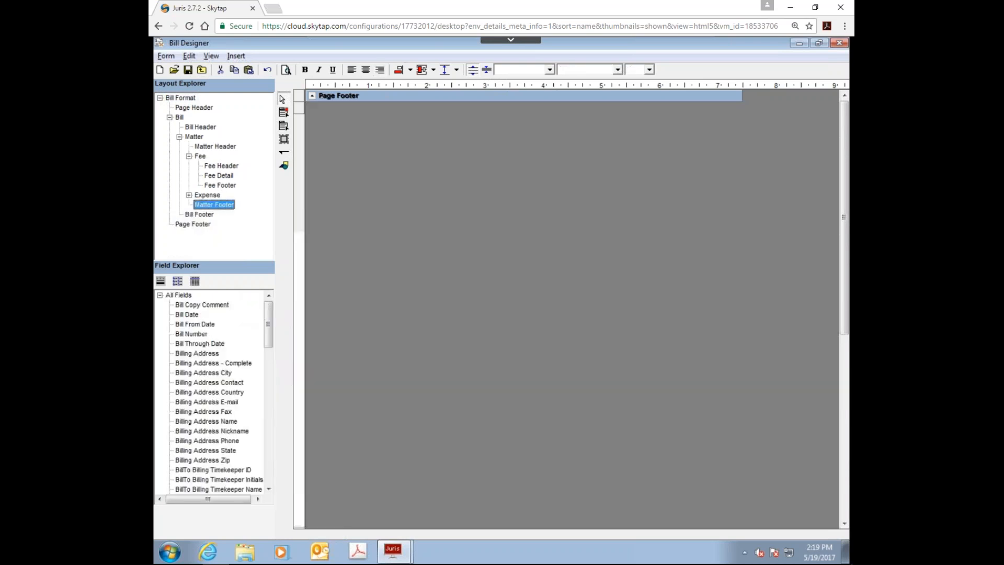
pyautogui.click(191, 109)
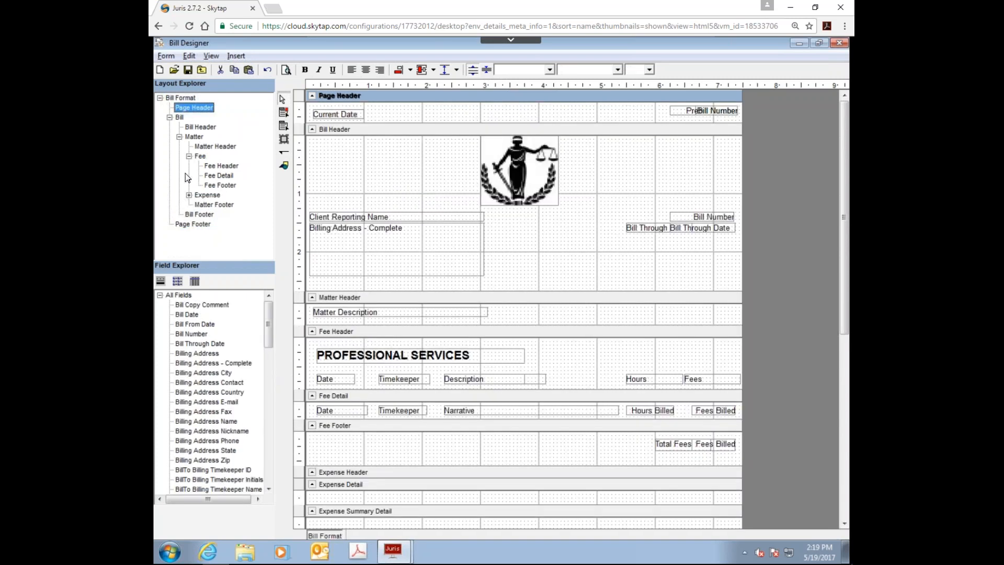
pyautogui.click(195, 140)
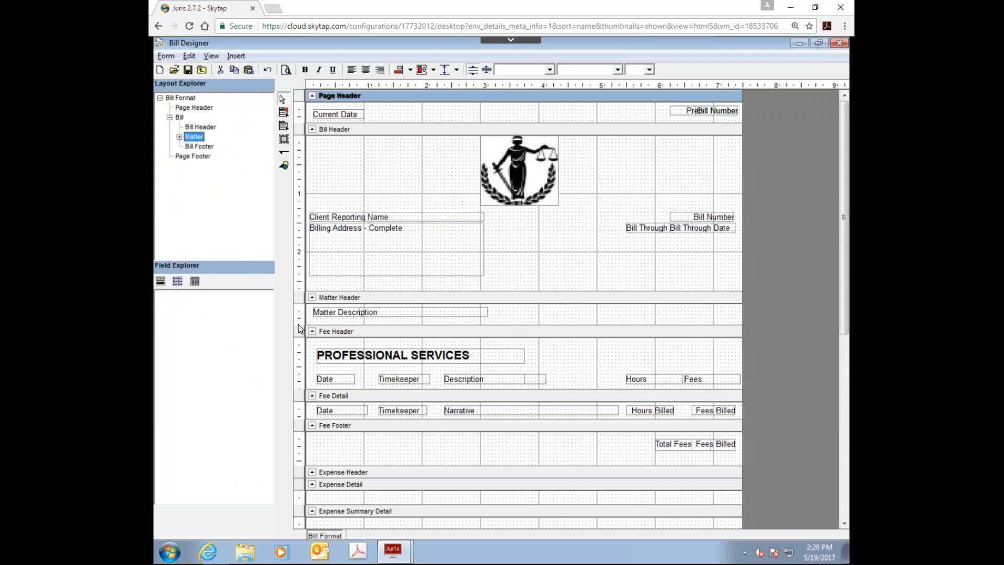
# Step: Switch to the PowerPoint slide show and advance past the Questions slide to the Juris Professional Services and LexisNexis University slide
pyautogui.press('super')
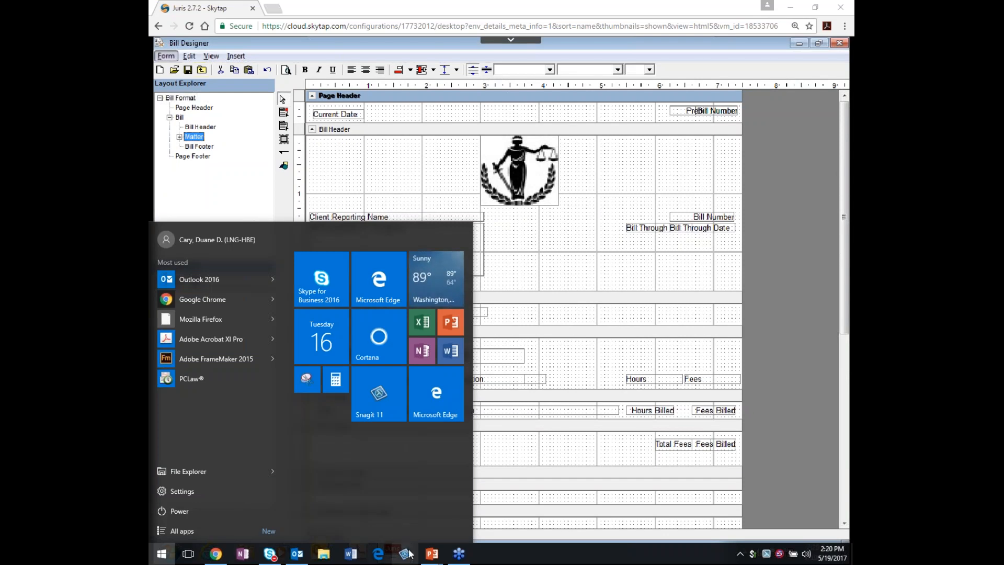
pyautogui.moveTo(432, 553)
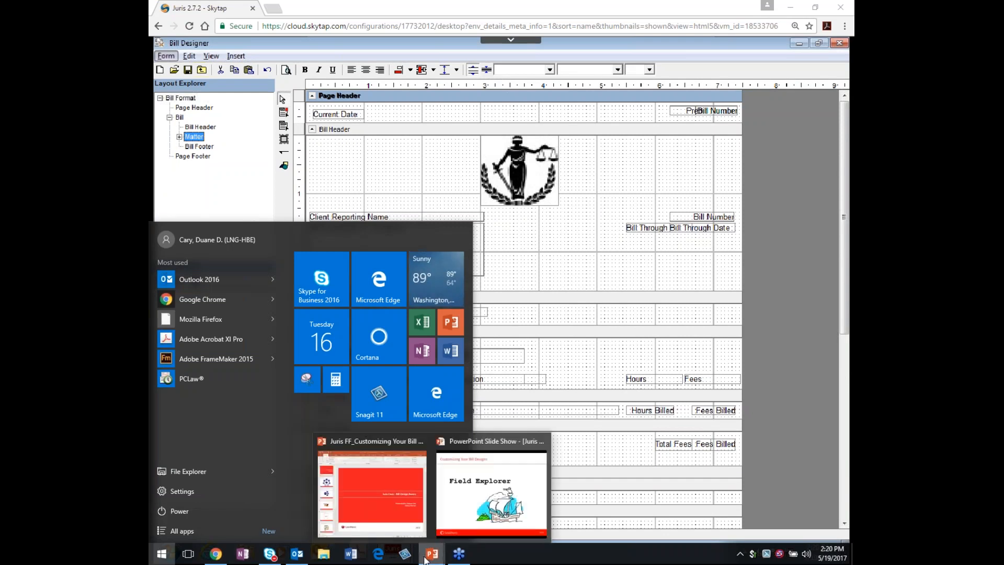
pyautogui.click(460, 503)
pyautogui.click(345, 309)
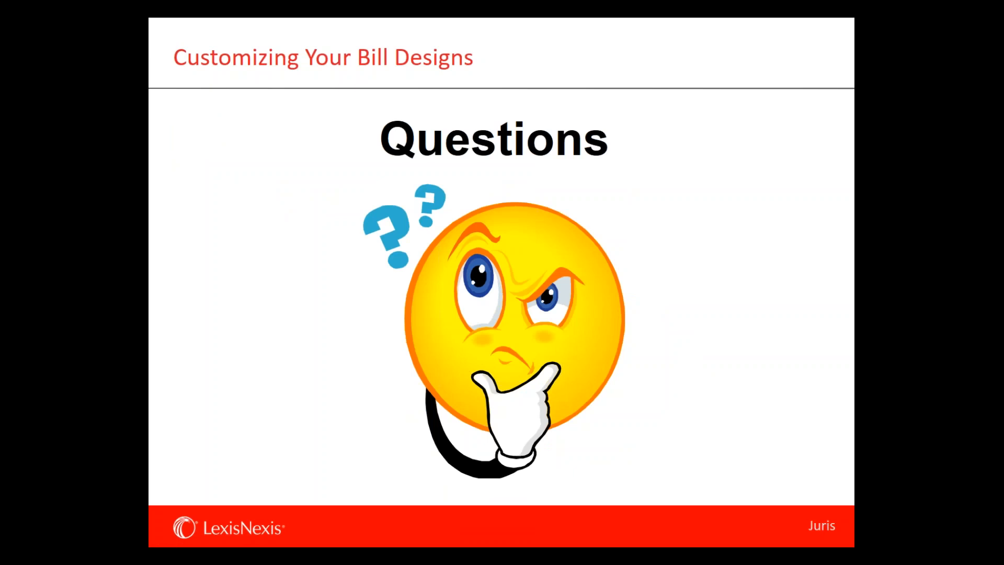
pyautogui.press('Right')
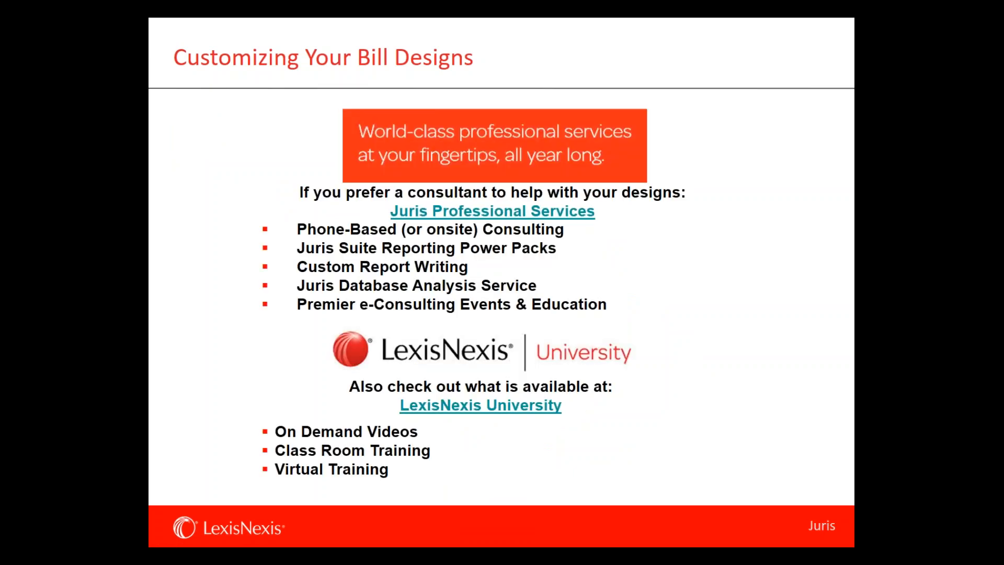